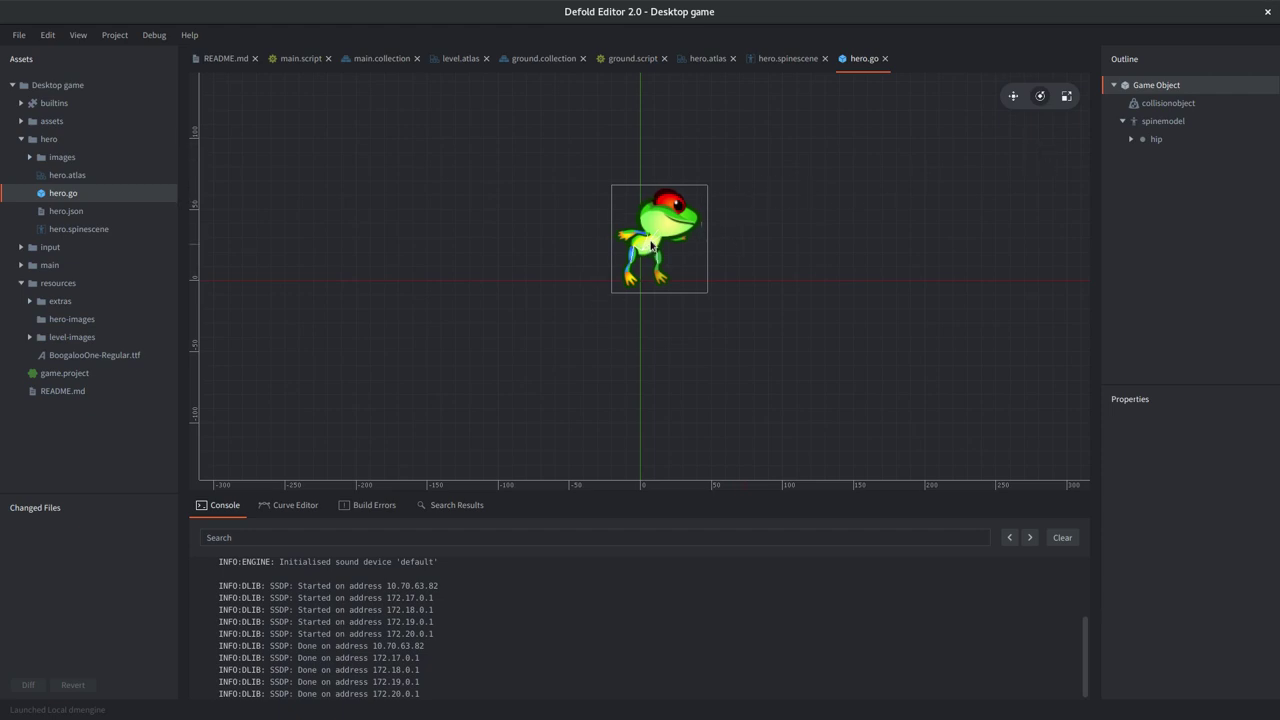
{"action": "scroll", "coordinate": [654, 248], "scroll_direction": "up", "scroll_amount": 5}
{"action": "scroll", "coordinate": [720, 188], "scroll_direction": "down", "scroll_amount": 2}
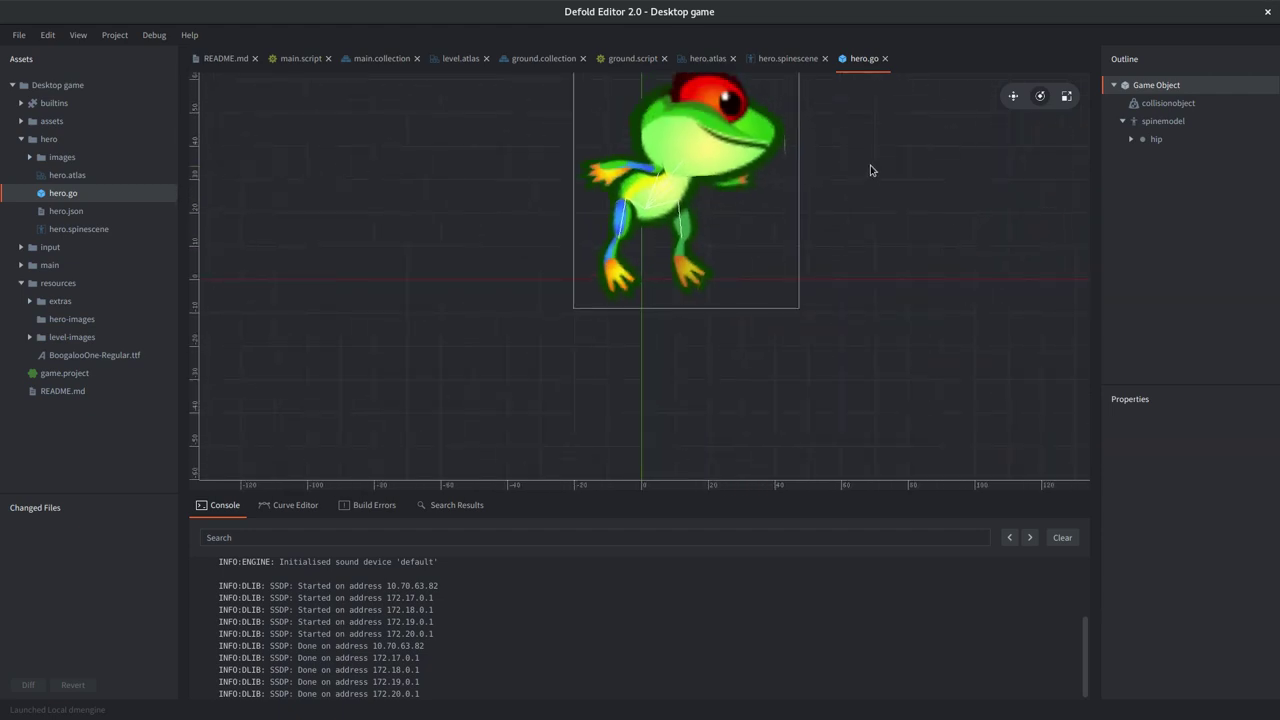
{"action": "key", "text": "f"}
{"action": "scroll", "coordinate": [613, 269], "scroll_direction": "down", "scroll_amount": 2}
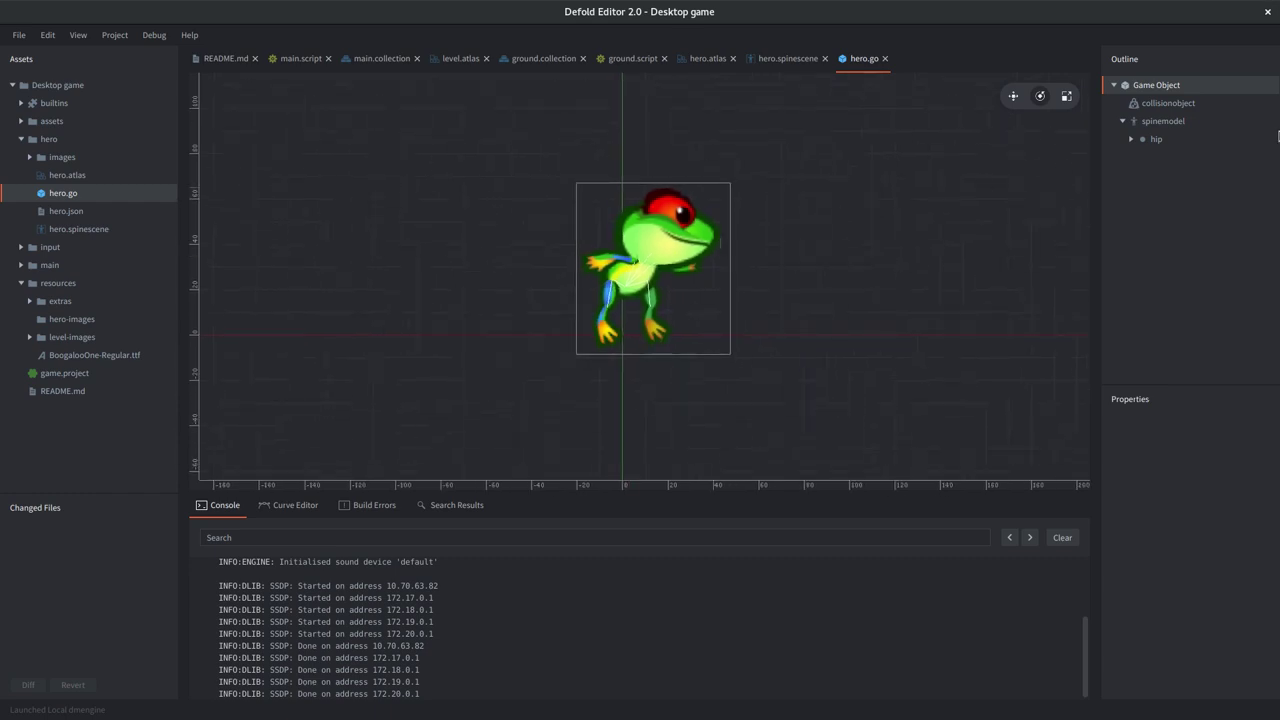
{"action": "scroll", "coordinate": [758, 256], "scroll_direction": "down", "scroll_amount": 1}
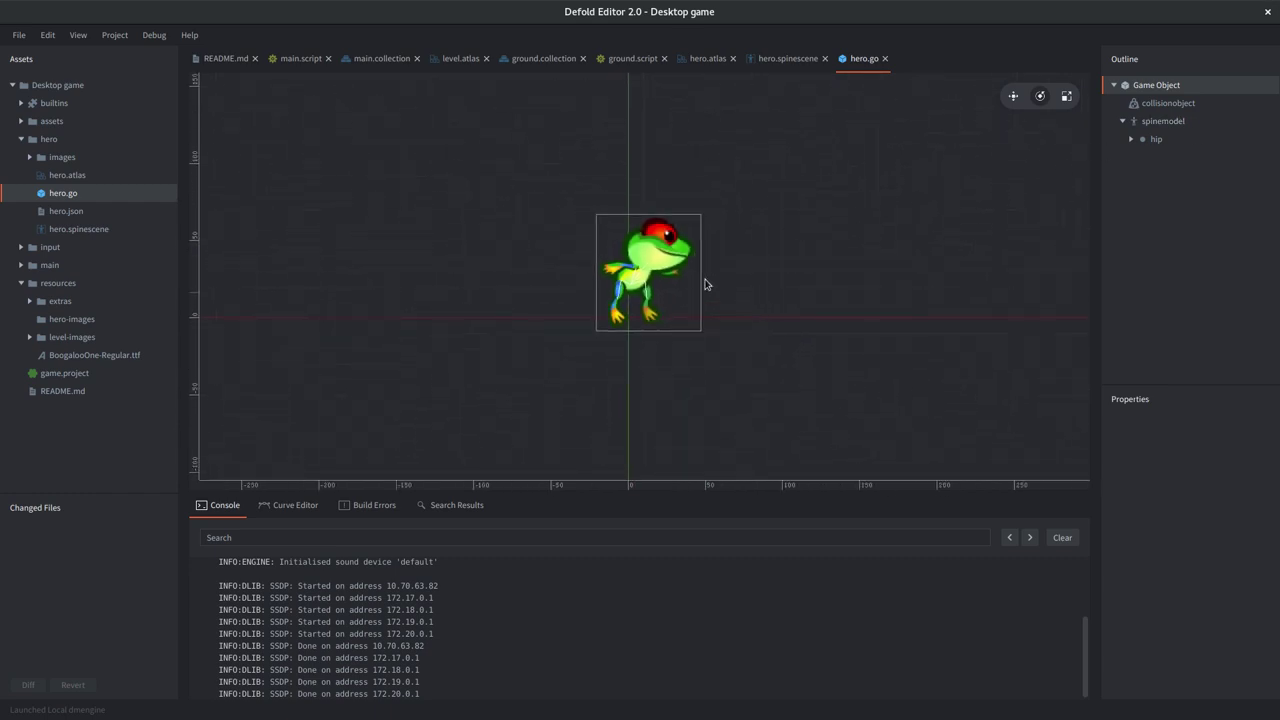
{"action": "scroll", "coordinate": [712, 264], "scroll_direction": "down", "scroll_amount": 2}
{"action": "scroll", "coordinate": [712, 264], "scroll_direction": "down", "scroll_amount": 2}
{"action": "scroll", "coordinate": [712, 264], "scroll_direction": "up", "scroll_amount": 1}
{"action": "scroll", "coordinate": [712, 264], "scroll_direction": "down", "scroll_amount": 2}
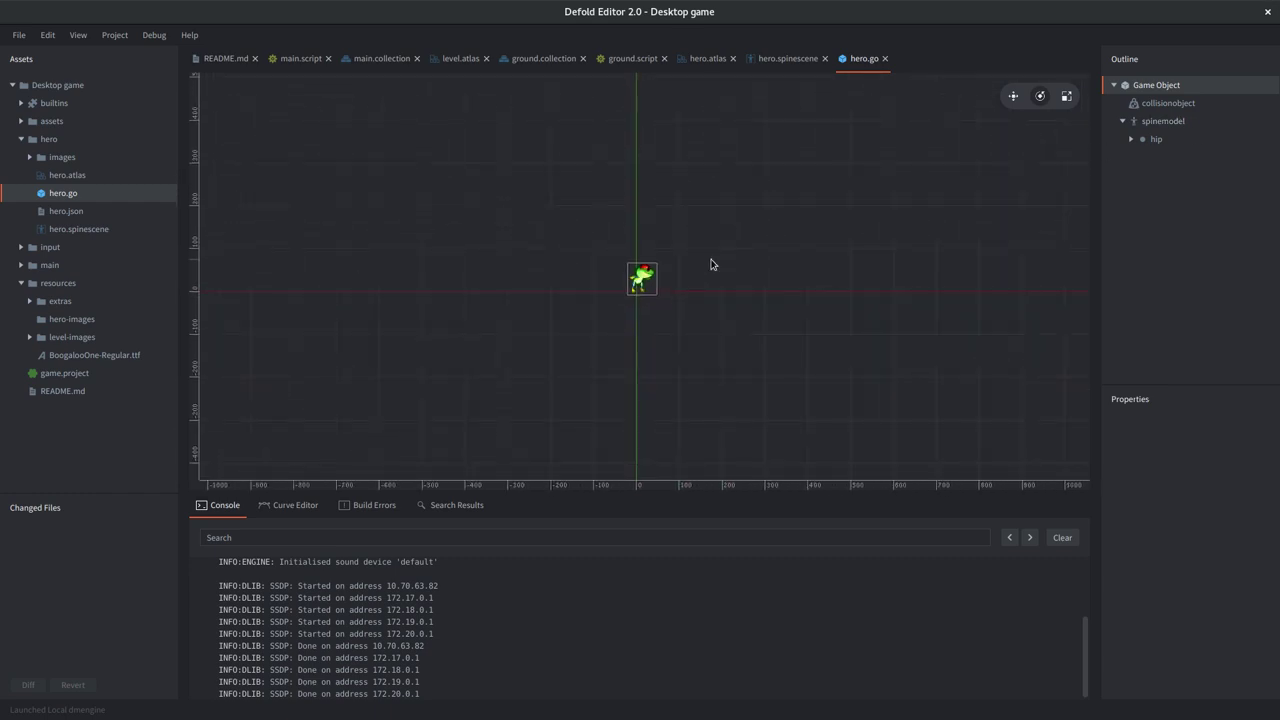
Step: Add a Box shape to the hero's collision object
{"action": "scroll", "coordinate": [712, 264], "scroll_direction": "up", "scroll_amount": 1}
{"action": "right_click", "coordinate": [1165, 103]}
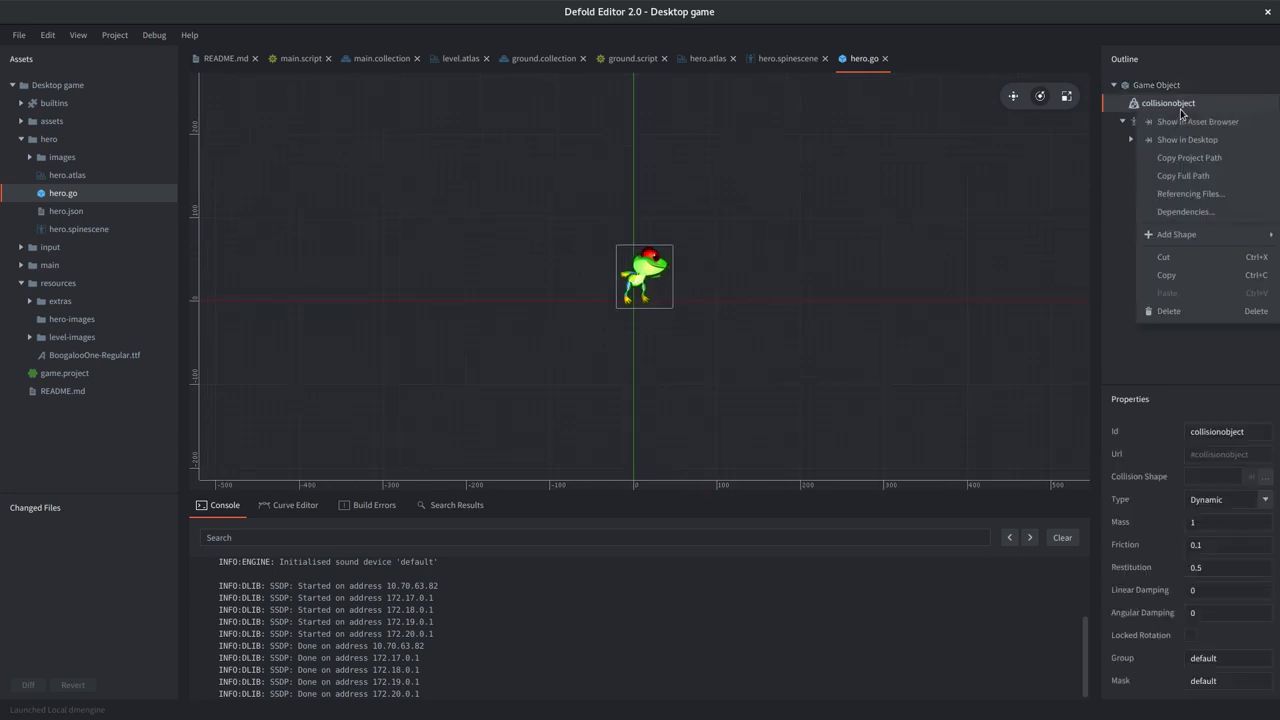
{"action": "mouse_move", "coordinate": [1238, 234]}
{"action": "left_click", "coordinate": [1121, 238]}
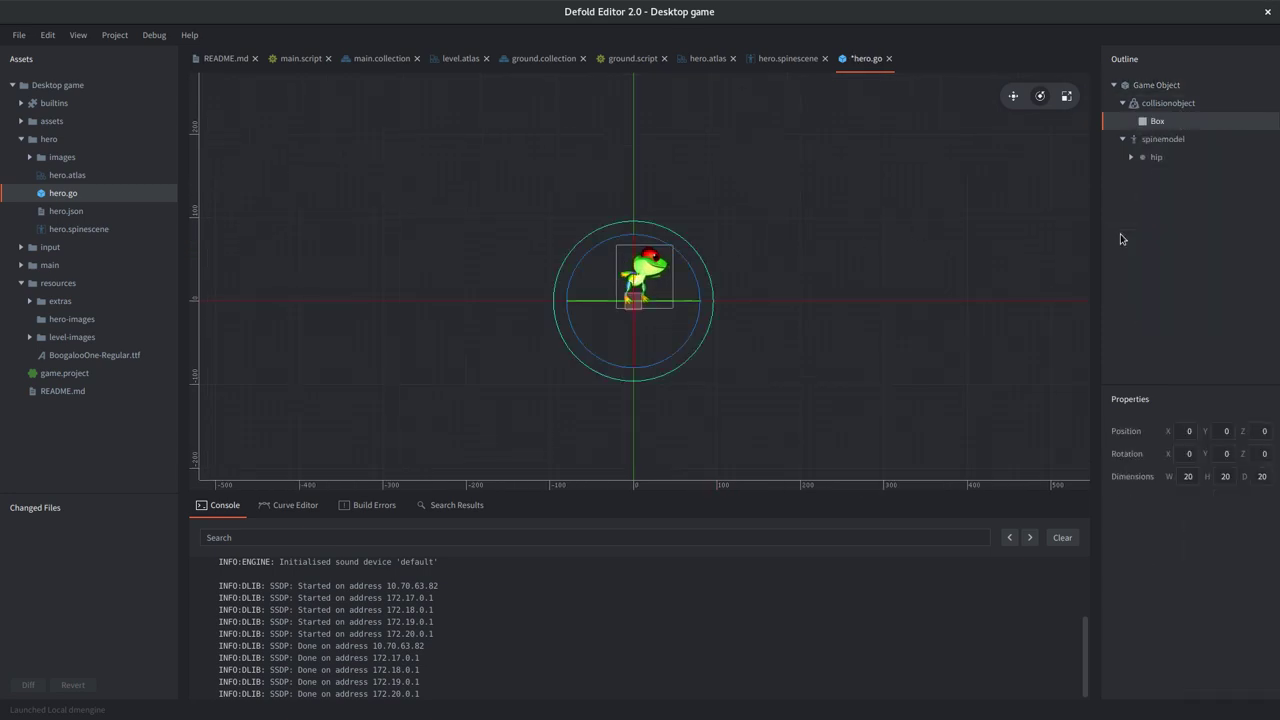
Step: Add a Sphere shape to the hero's collision object alongside the box
{"action": "right_click", "coordinate": [1200, 122]}
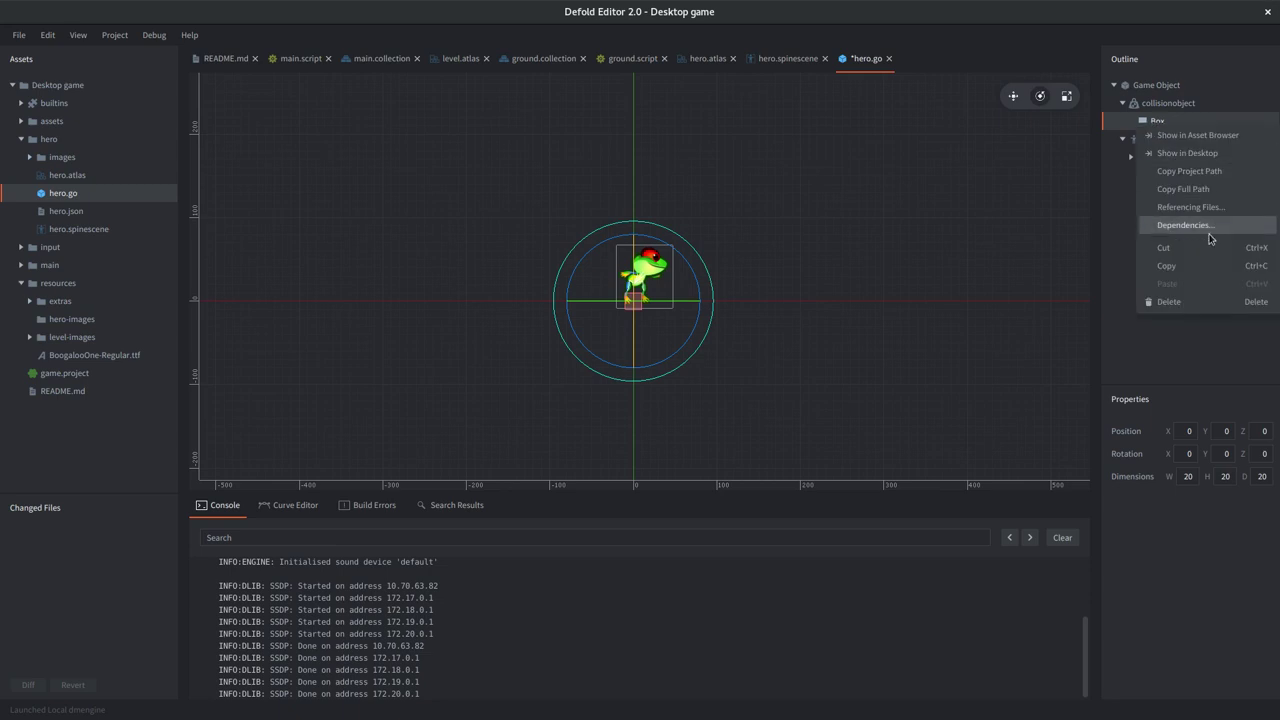
{"action": "left_click", "coordinate": [1155, 106]}
{"action": "right_click", "coordinate": [1155, 106]}
{"action": "mouse_move", "coordinate": [1195, 236]}
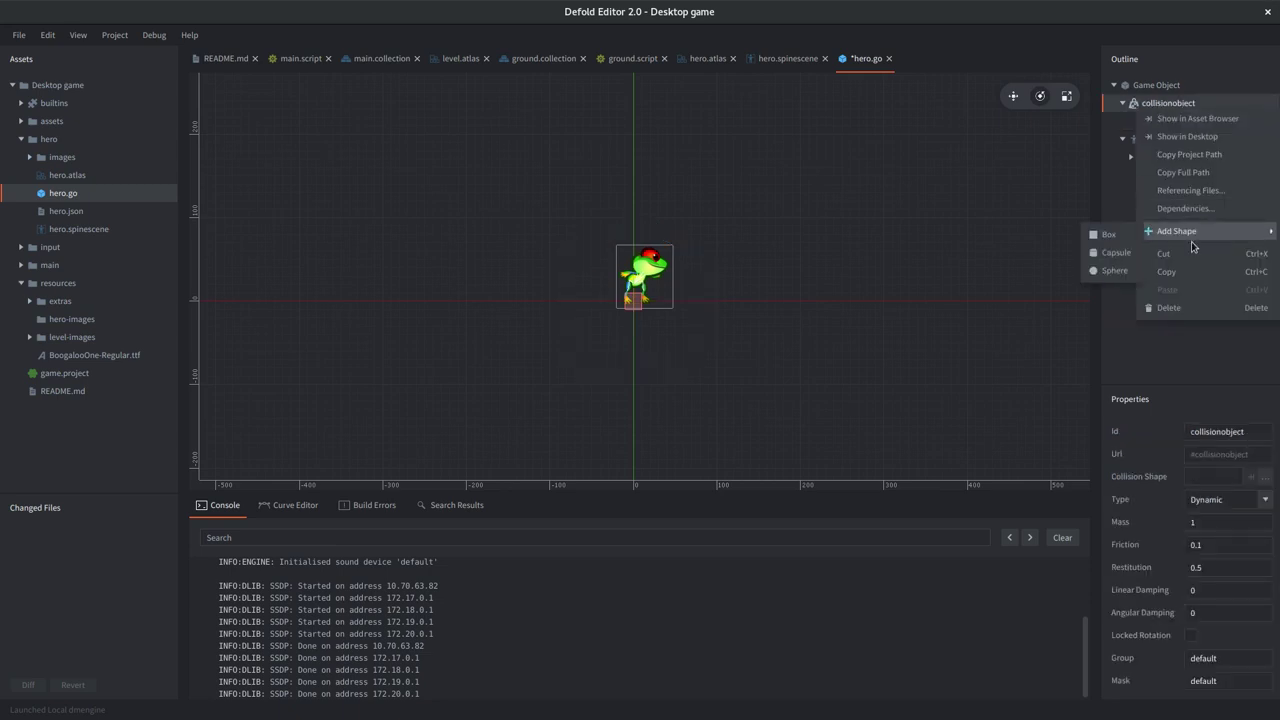
{"action": "left_click", "coordinate": [1114, 270]}
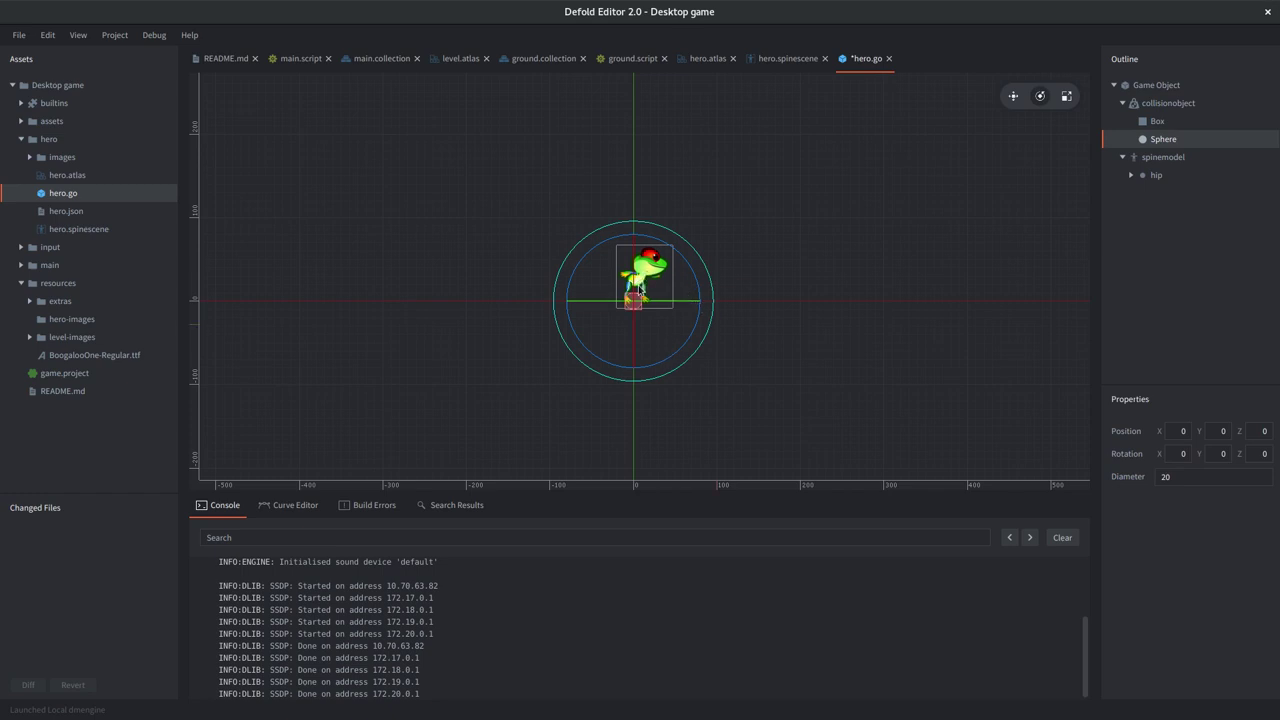
{"action": "left_click", "coordinate": [632, 303]}
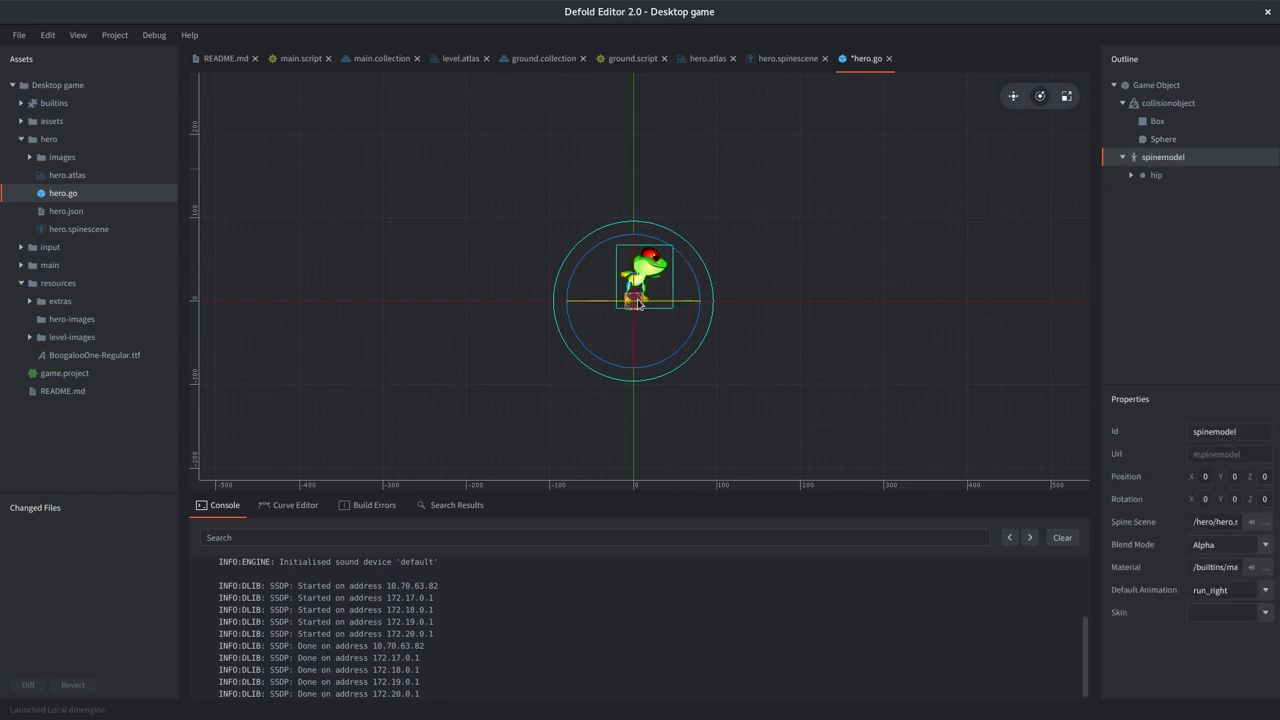
{"action": "middle_click_drag", "start_coordinate": [652, 268], "coordinate": [635, 305]}
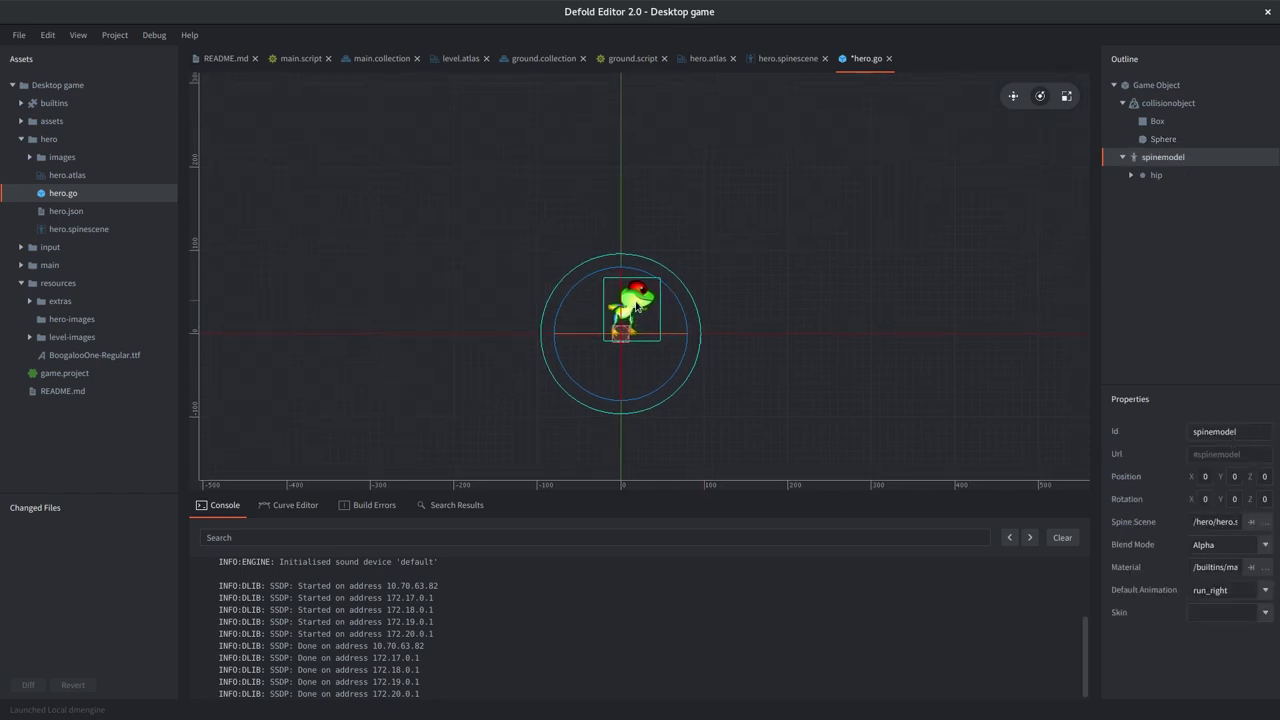
{"action": "left_click", "coordinate": [637, 296], "text": "shift"}
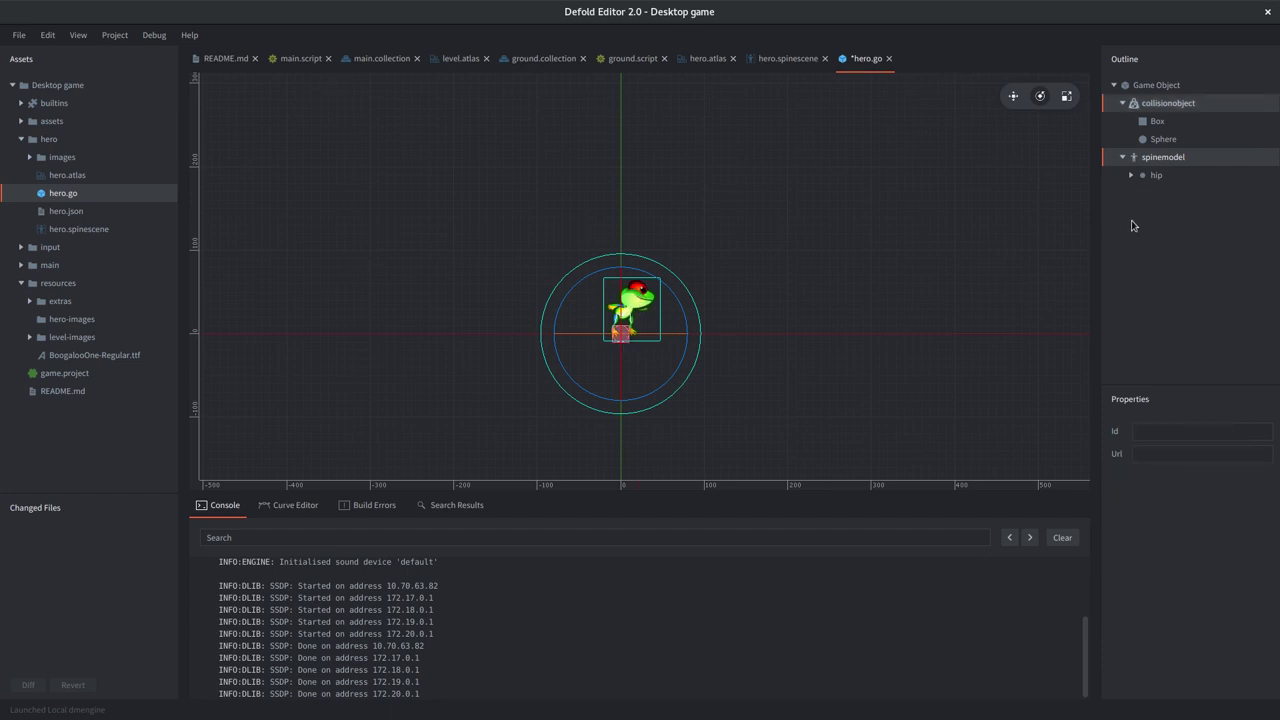
{"action": "left_click", "coordinate": [1063, 279]}
Step: Try an X position of 100 for the spine model and set it back to 0
{"action": "left_click", "coordinate": [638, 312]}
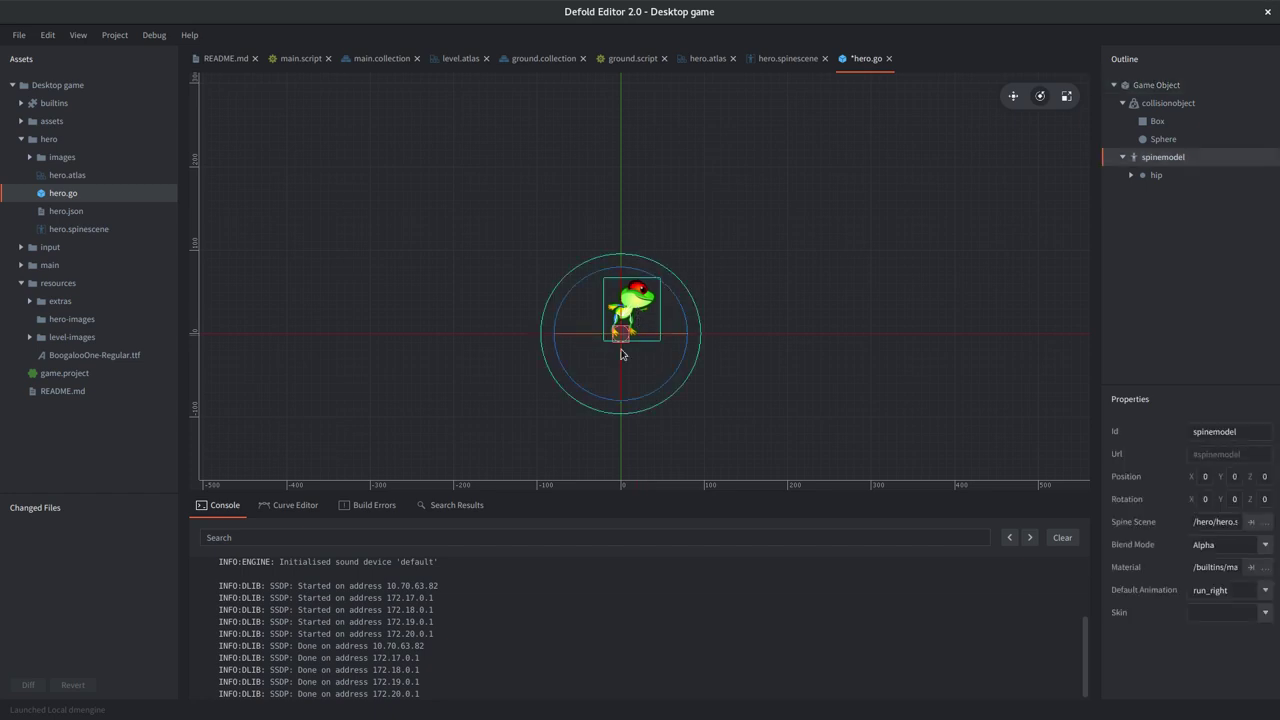
{"action": "left_click", "coordinate": [1197, 477]}
{"action": "left_click_drag", "start_coordinate": [1044, 470], "coordinate": [1001, 472]}
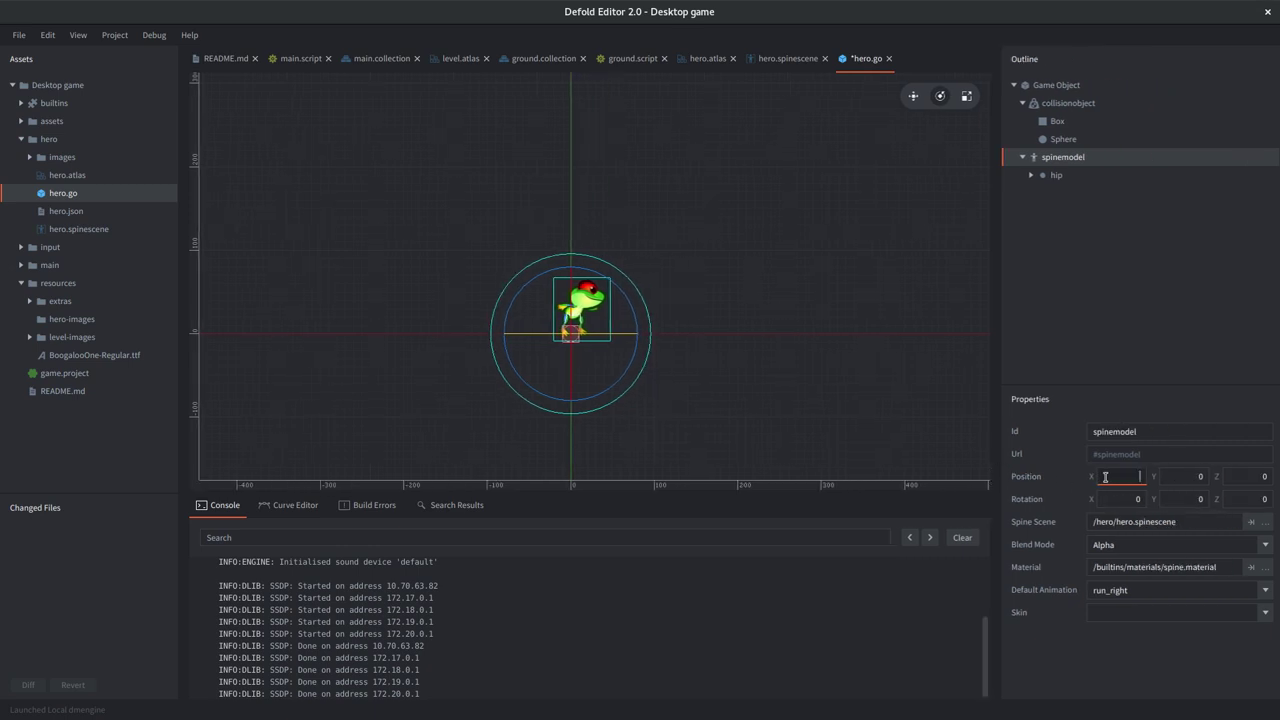
{"action": "key", "text": "Return"}
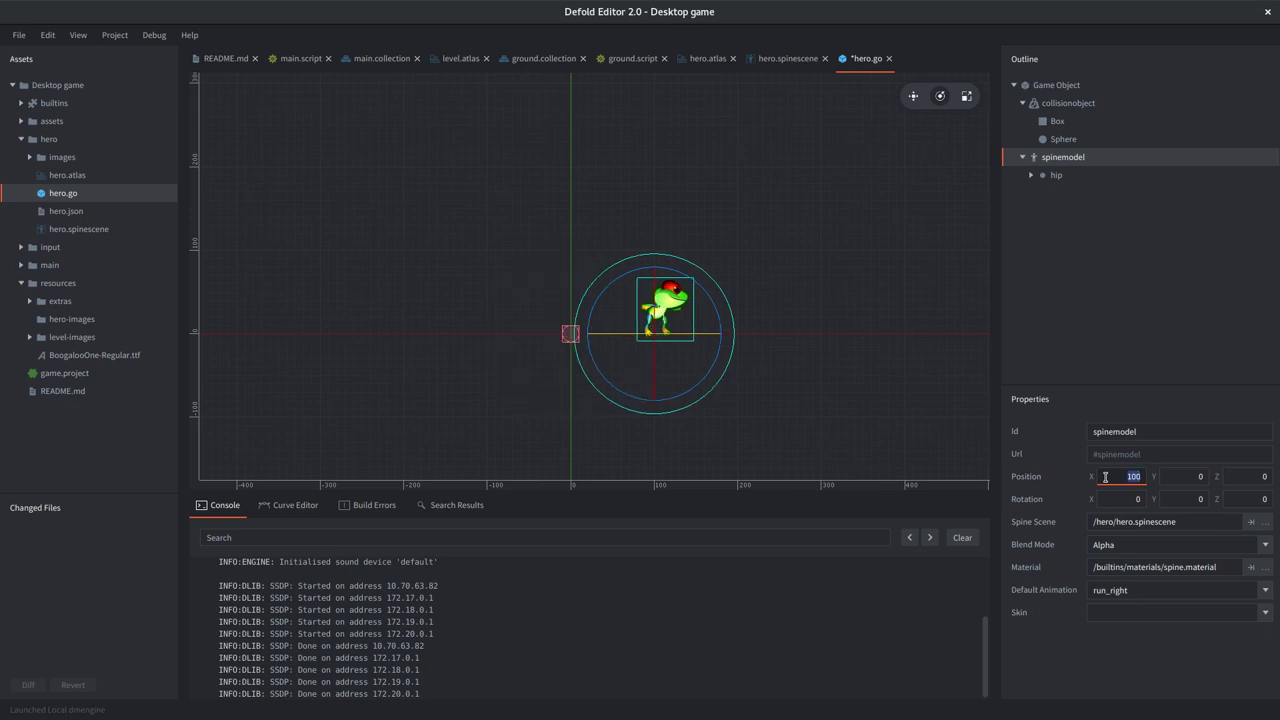
{"action": "left_click", "coordinate": [1106, 477]}
{"action": "double_click", "coordinate": [1112, 477]}
{"action": "type", "text": "0"}
{"action": "key", "text": "Return"}
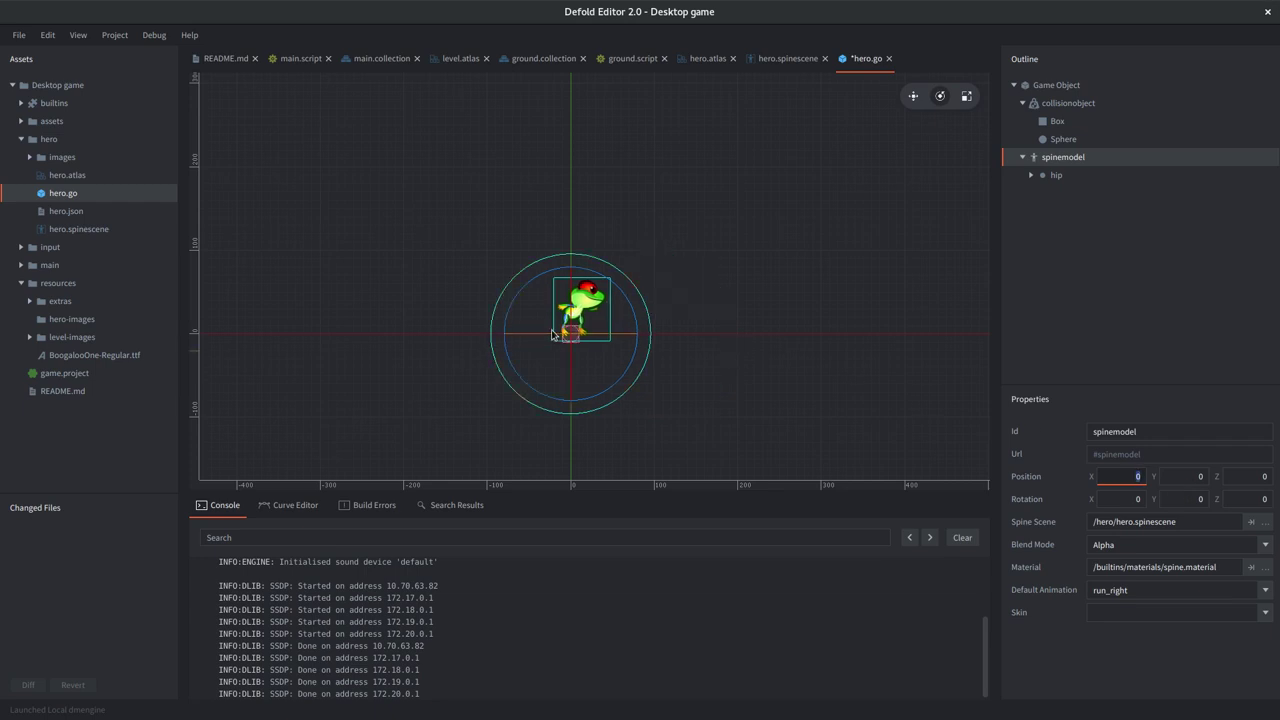
Step: Move the frog's spine model straight down to a Y position of about -27
{"action": "left_click", "coordinate": [913, 97]}
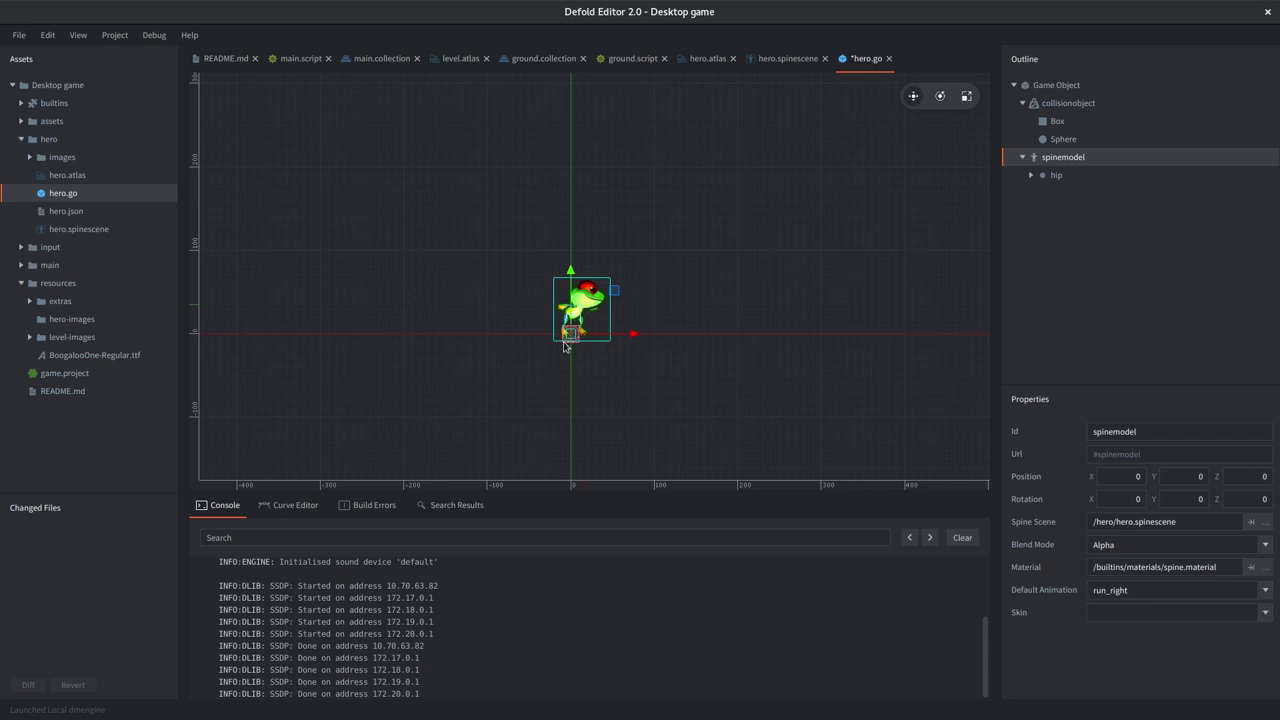
{"action": "left_click_drag", "start_coordinate": [586, 310], "coordinate": [586, 333]}
{"action": "left_click", "coordinate": [967, 98]}
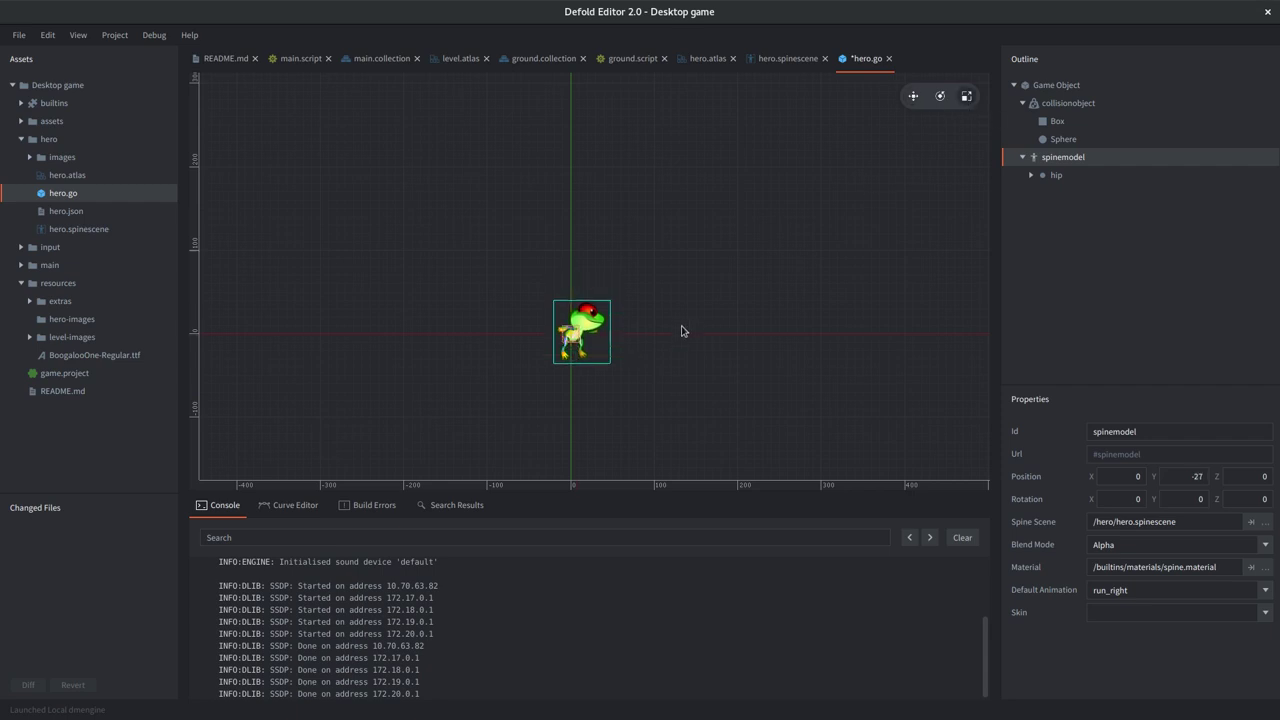
{"action": "left_click", "coordinate": [592, 327]}
{"action": "left_click", "coordinate": [606, 342]}
{"action": "scroll", "coordinate": [594, 322], "scroll_direction": "up", "scroll_amount": 2}
{"action": "scroll", "coordinate": [595, 317], "scroll_direction": "up", "scroll_amount": 4}
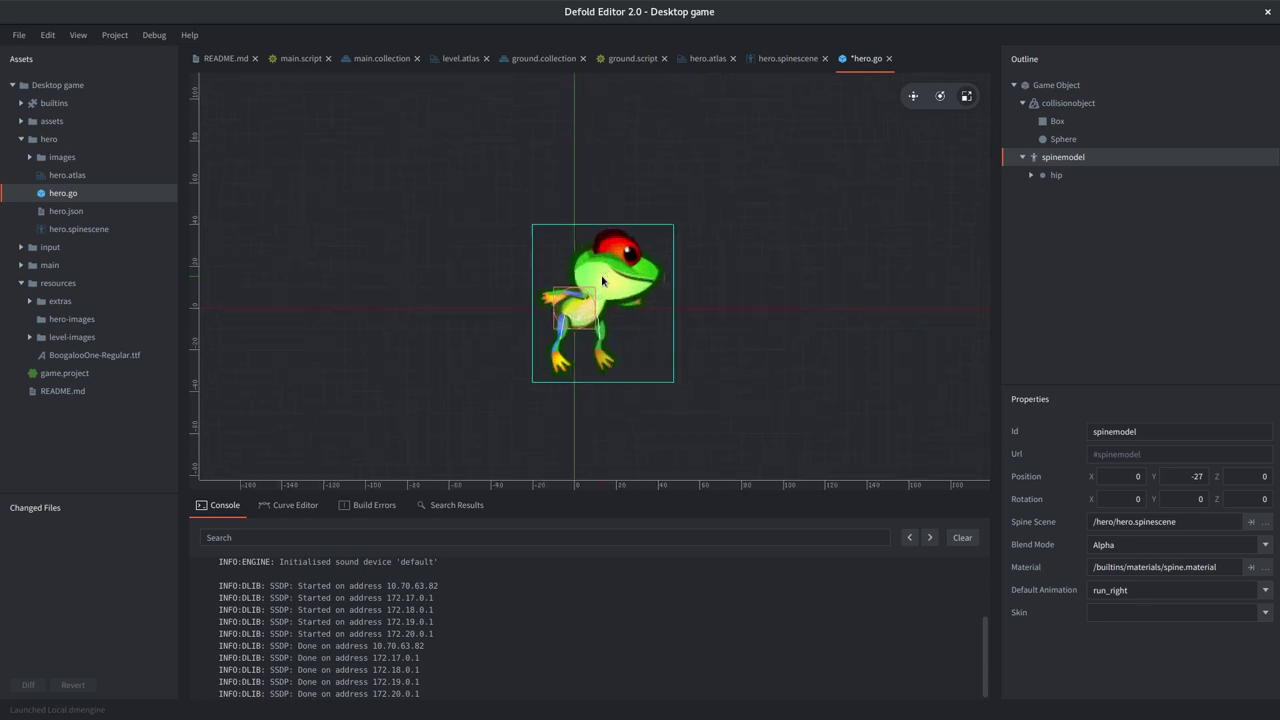
{"action": "scroll", "coordinate": [605, 318], "scroll_direction": "down", "scroll_amount": 1}
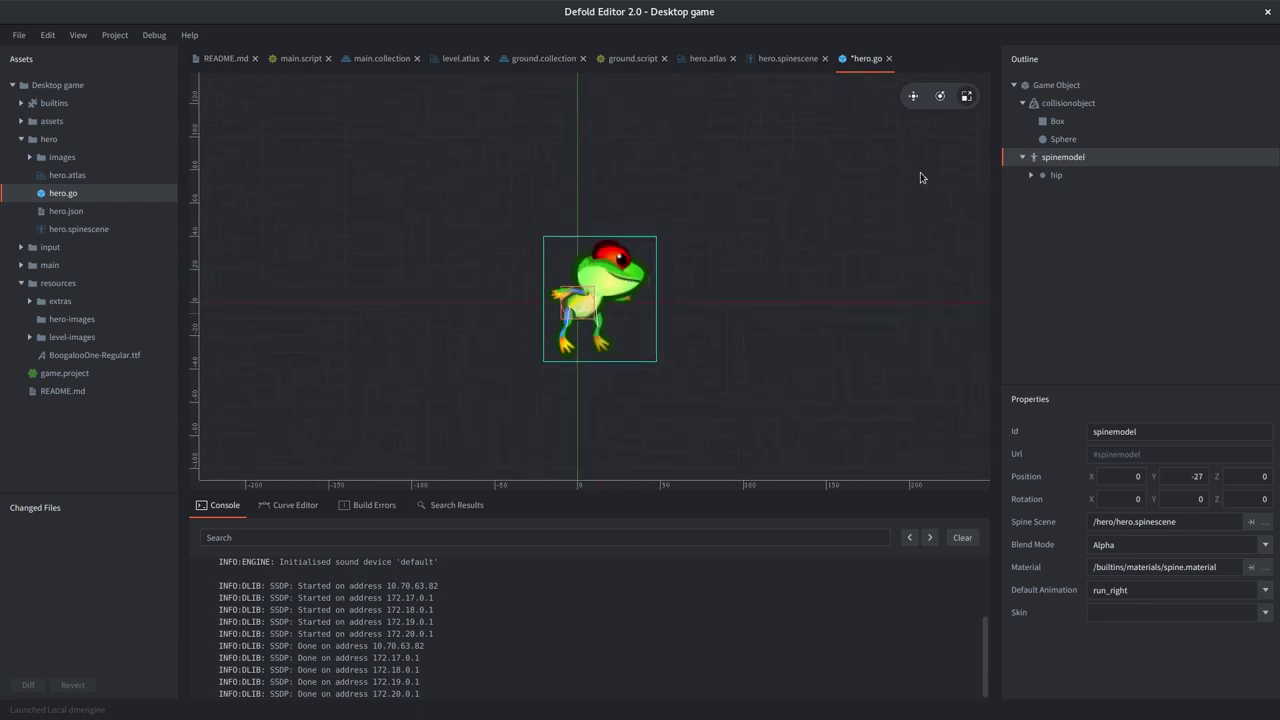
{"action": "left_click", "coordinate": [1068, 103]}
{"action": "left_click", "coordinate": [1062, 86]}
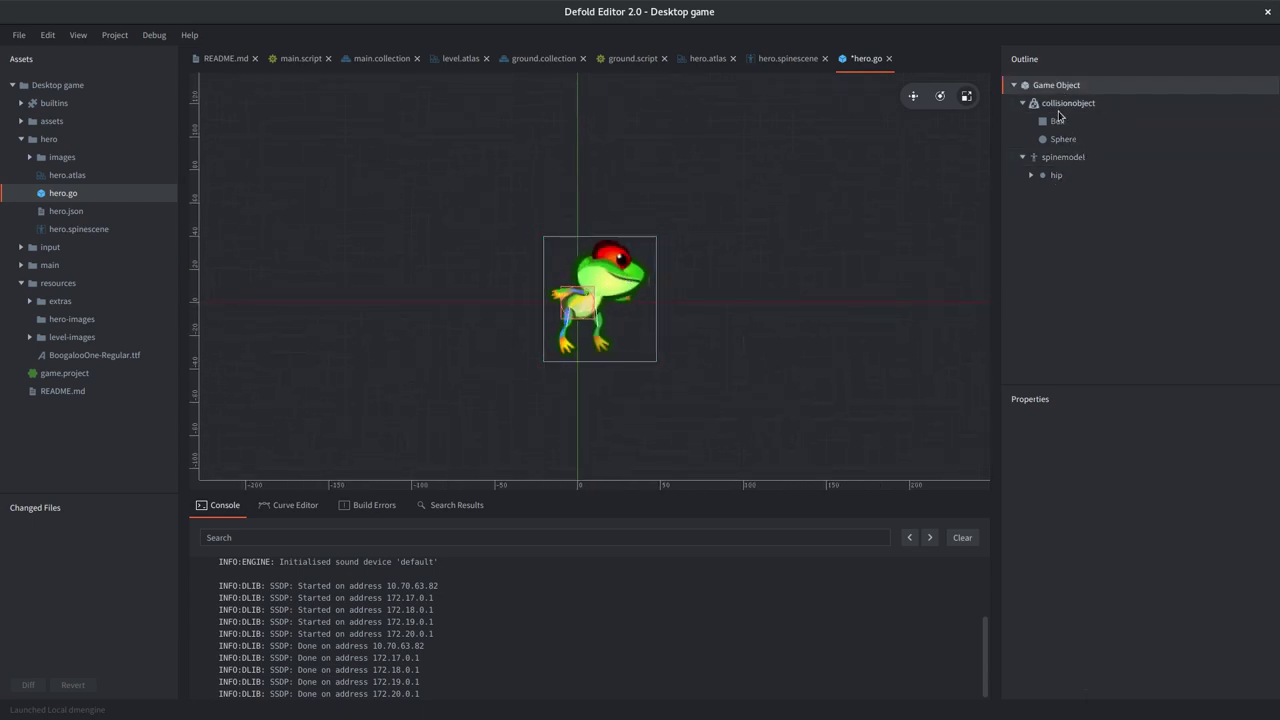
{"action": "left_click", "coordinate": [1081, 121]}
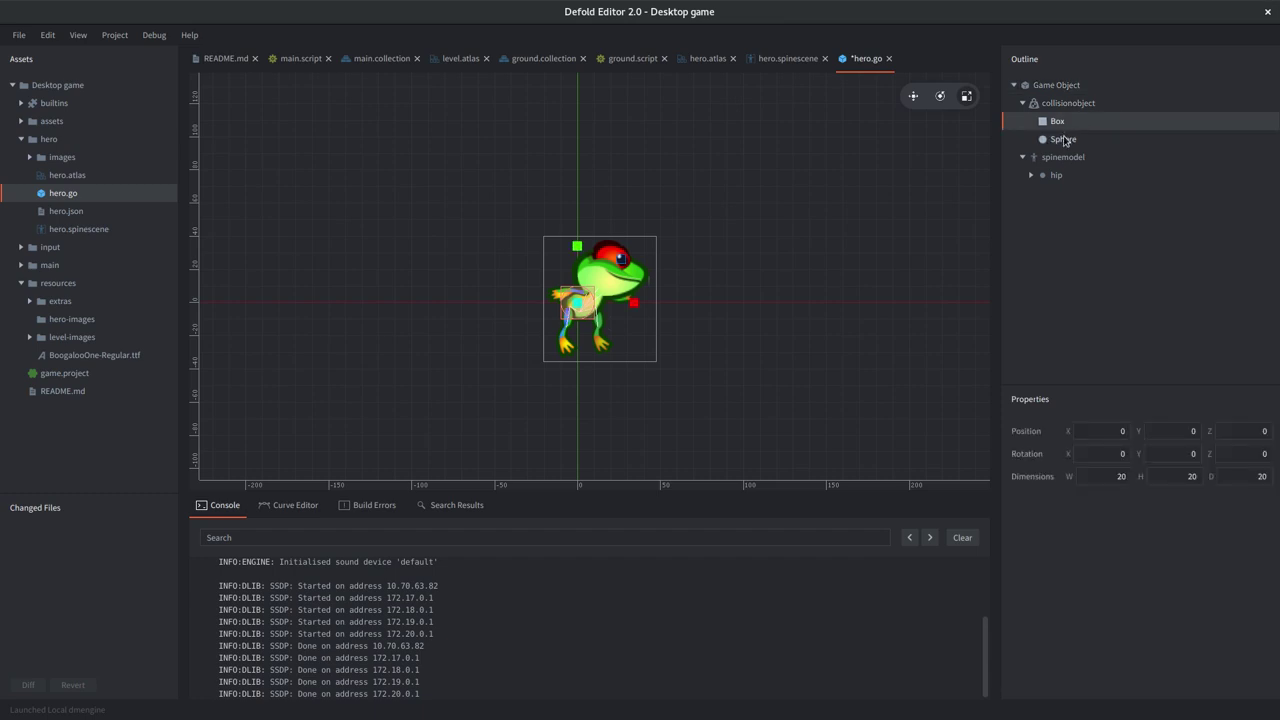
{"action": "left_click", "coordinate": [940, 99]}
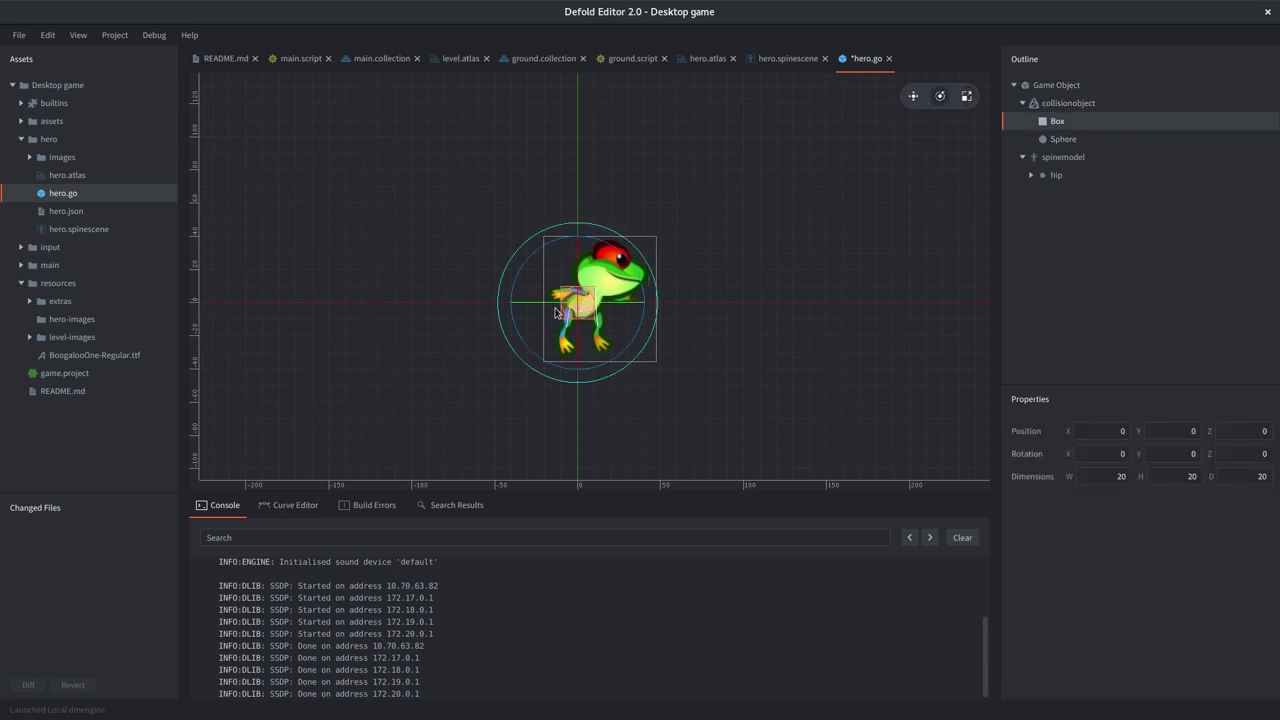
{"action": "left_click", "coordinate": [558, 302]}
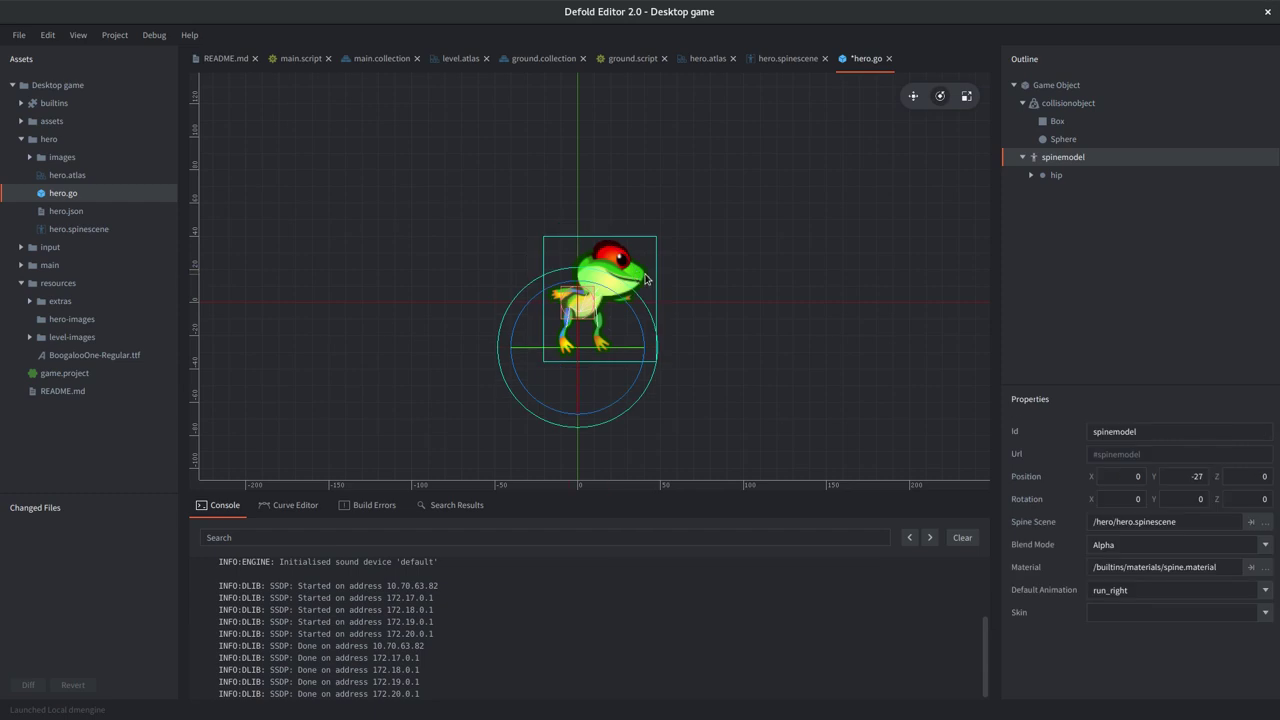
{"action": "key", "text": "ctrl+z"}
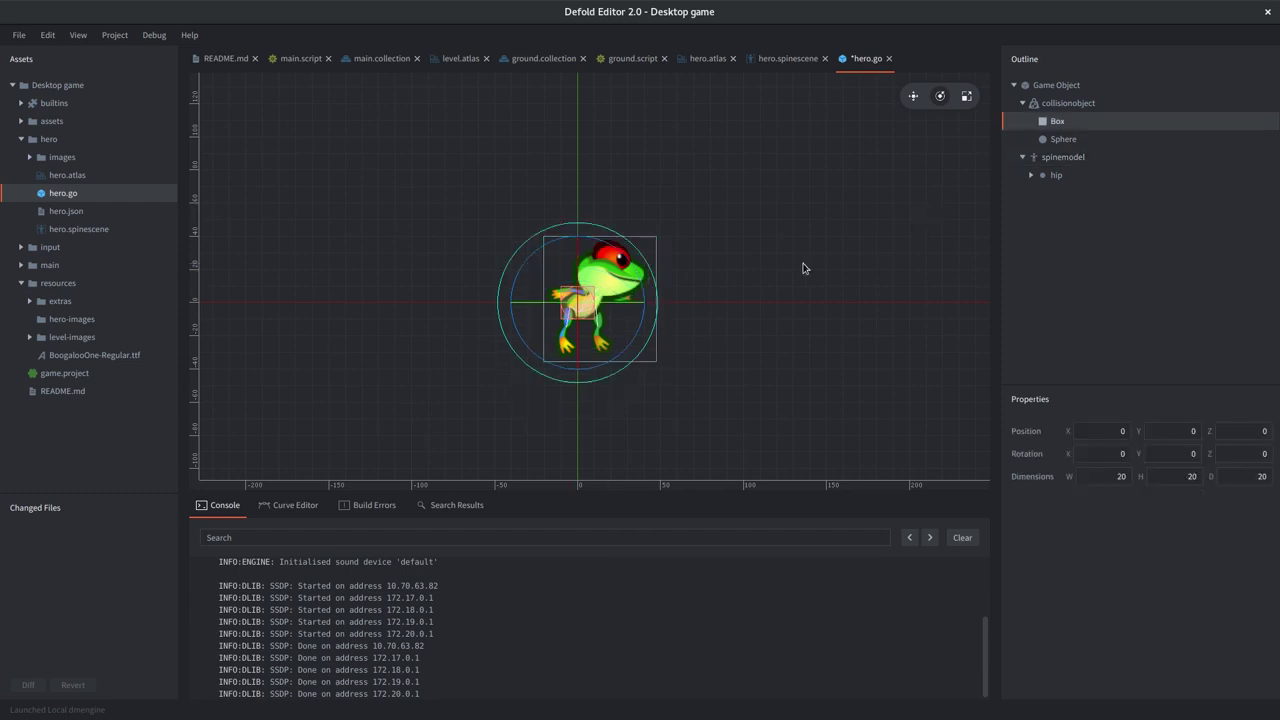
{"action": "left_click_drag", "start_coordinate": [633, 265], "coordinate": [644, 268]}
{"action": "key", "text": "ctrl+z"}
Step: Shift the collision sphere along the X axis to position 10
{"action": "scroll", "coordinate": [610, 251], "scroll_direction": "up", "scroll_amount": 2}
{"action": "left_click", "coordinate": [1060, 139]}
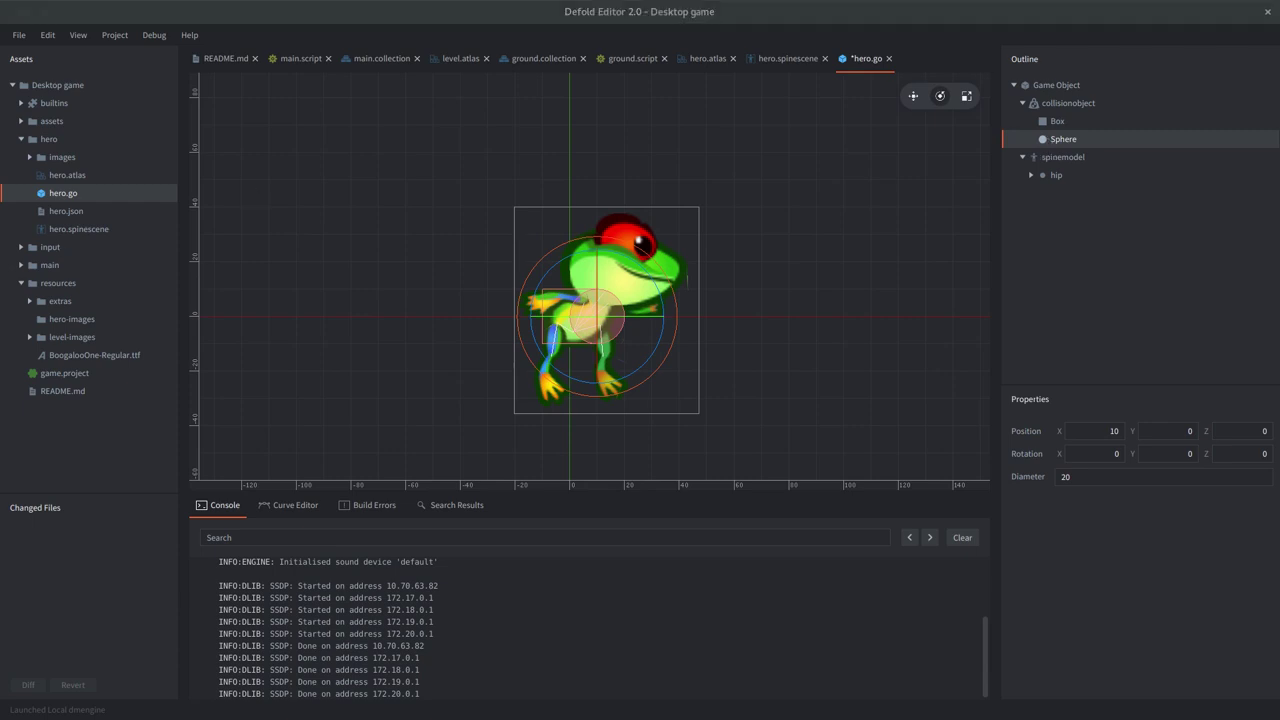
{"action": "left_click", "coordinate": [936, 248]}
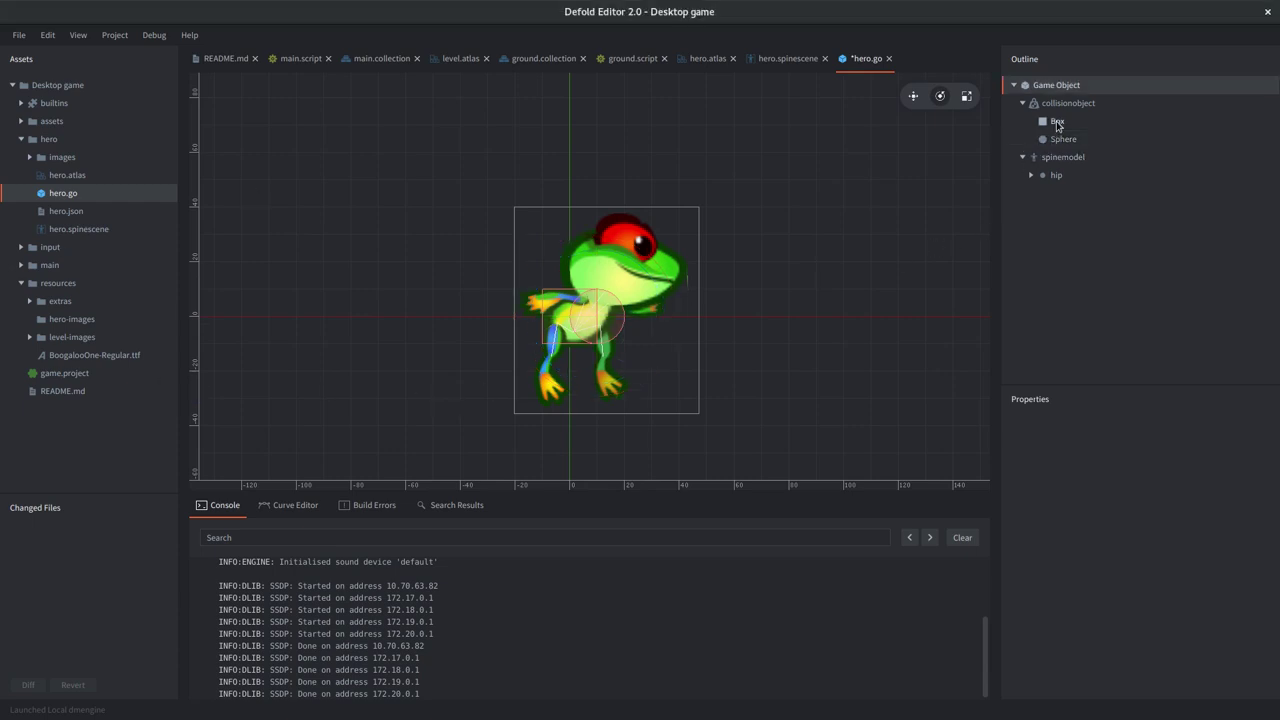
{"action": "left_click", "coordinate": [1065, 141]}
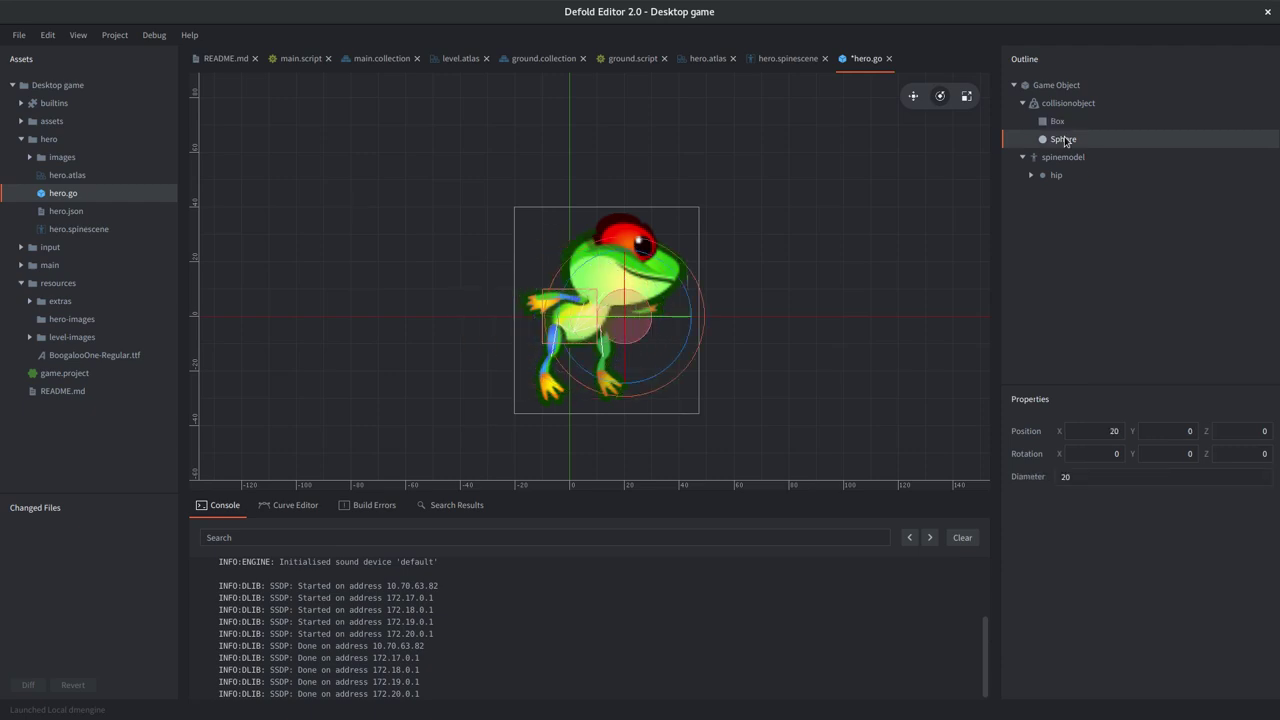
Step: Shift the collision box along the X axis to position 10
{"action": "left_click", "coordinate": [1078, 124]}
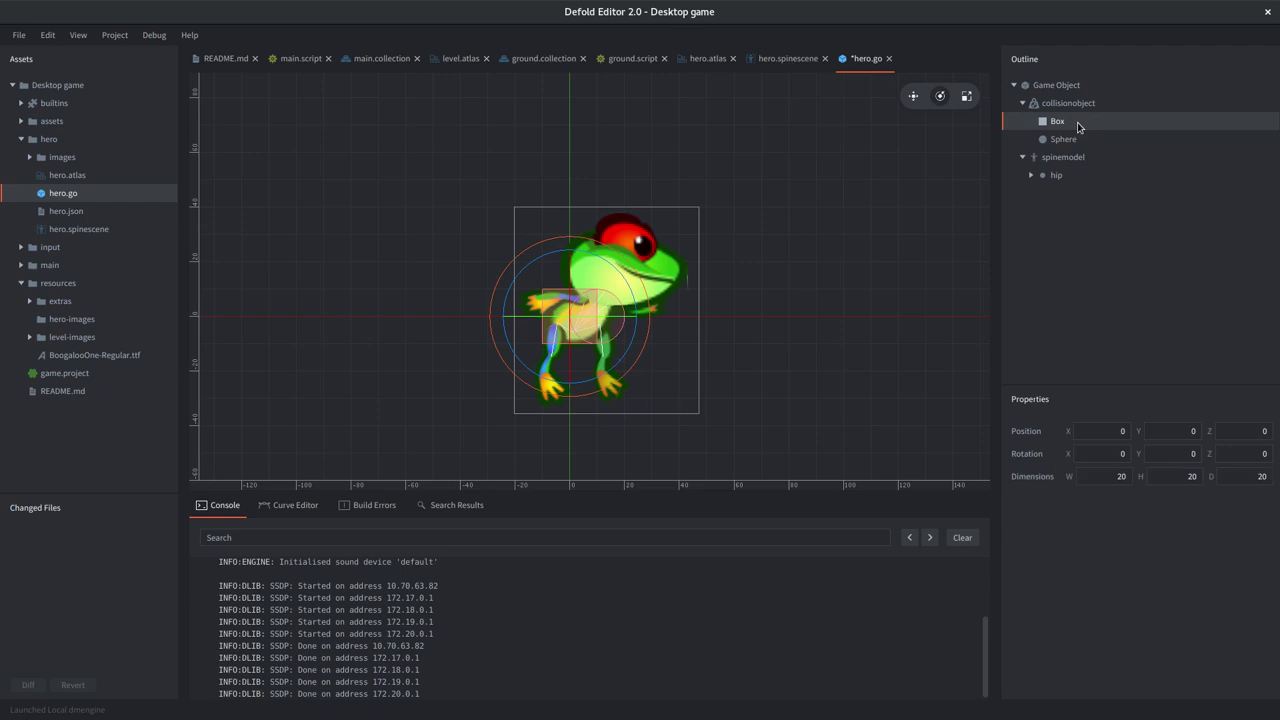
{"action": "left_click", "coordinate": [1066, 140]}
{"action": "left_click", "coordinate": [1067, 125]}
{"action": "key", "text": "shift+Right"}
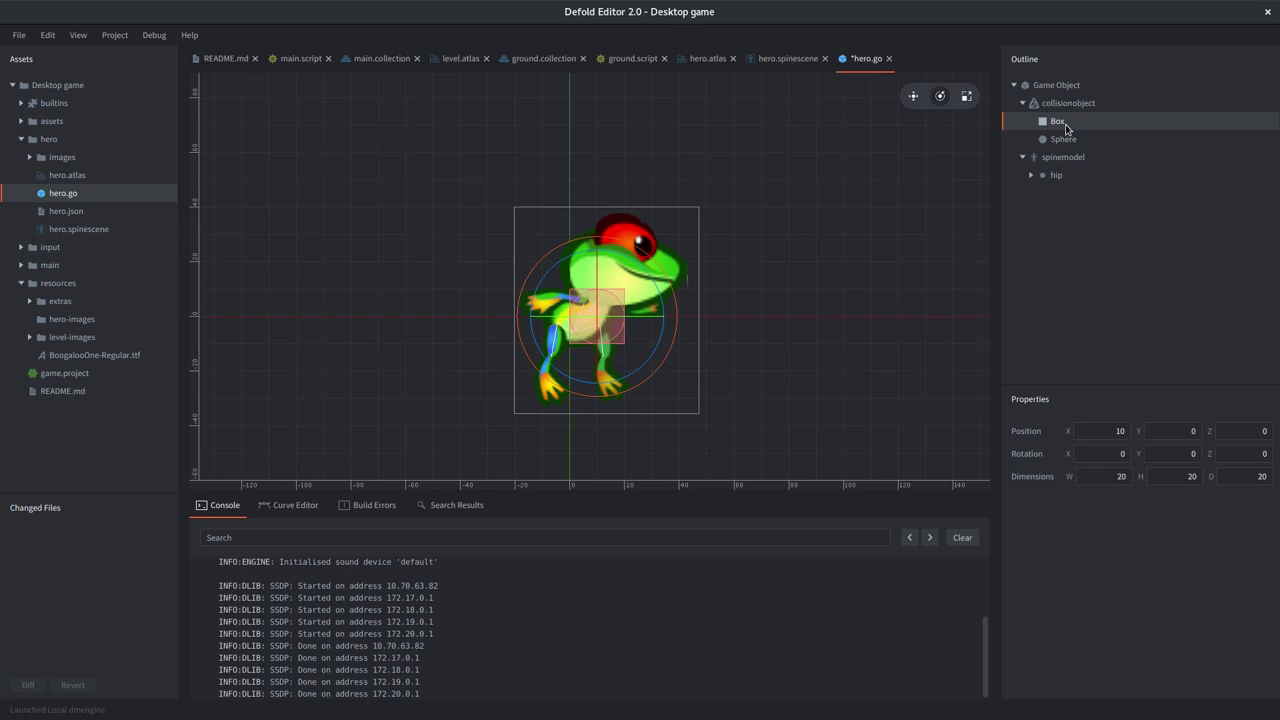
Step: Enlarge the collision sphere, trying a diameter of 70 before setting it to 80, and save the hero game object
{"action": "left_click", "coordinate": [1055, 162]}
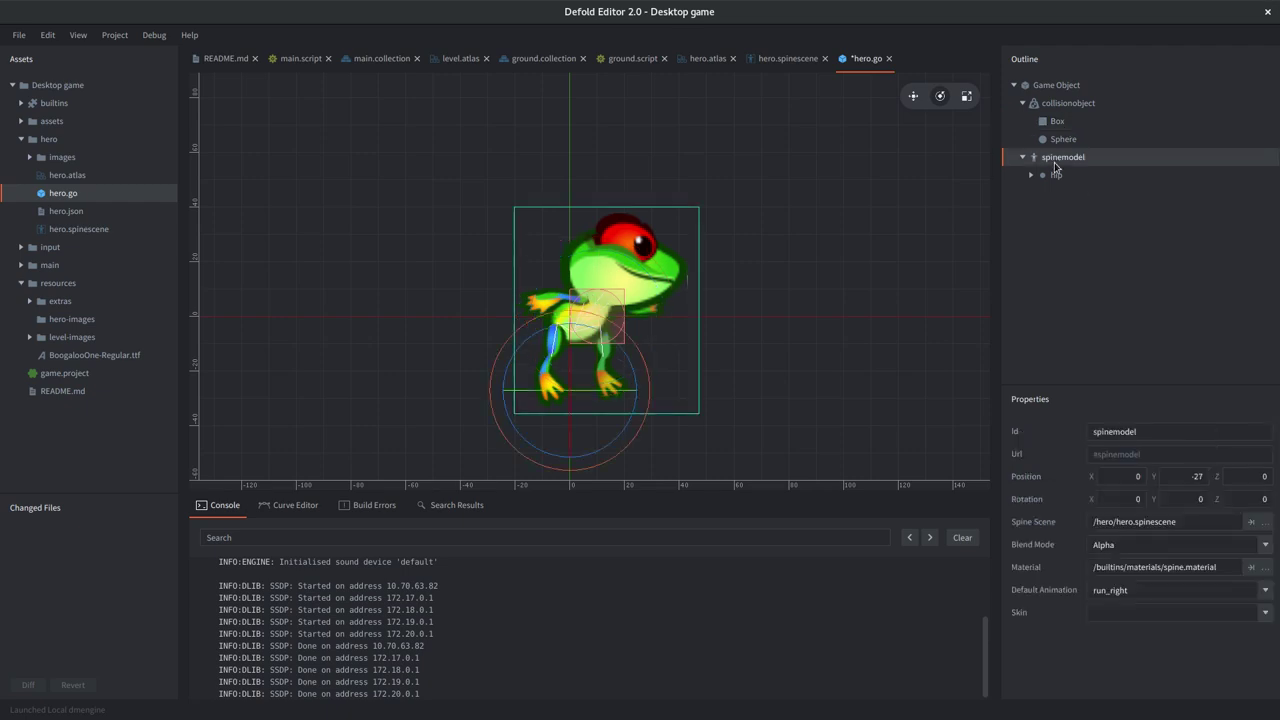
{"action": "left_click", "coordinate": [1066, 141]}
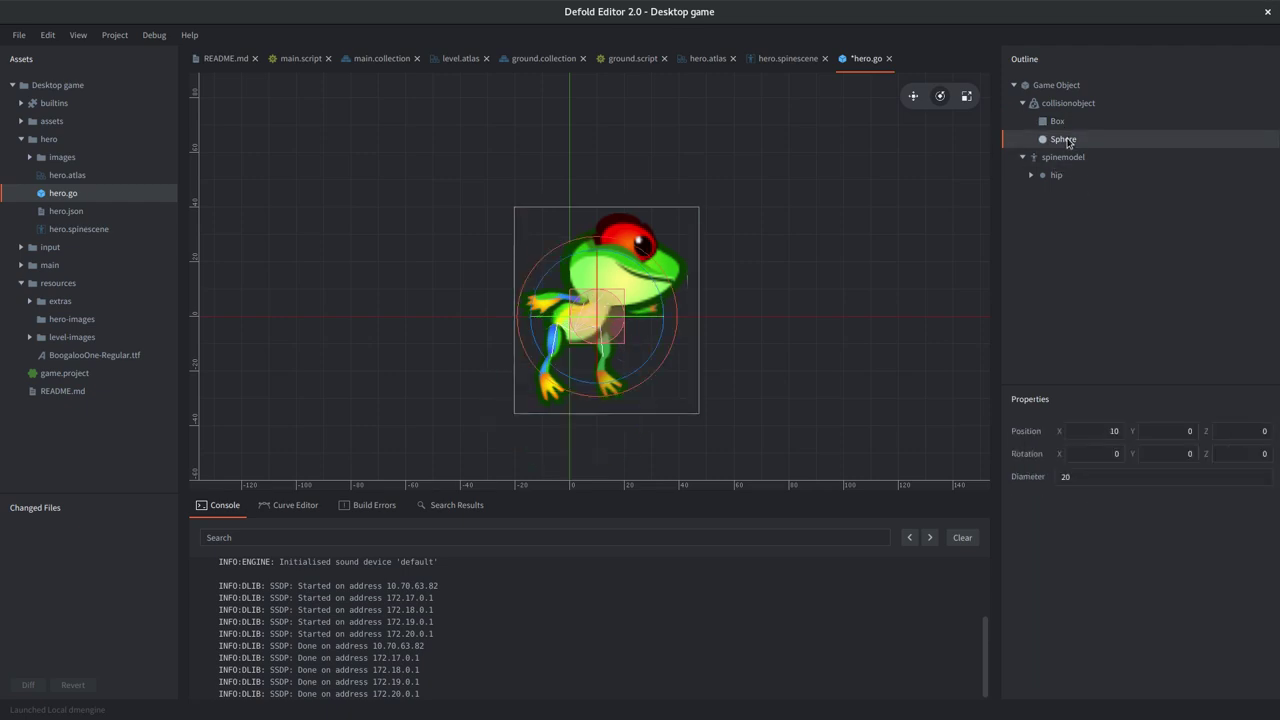
{"action": "left_click", "coordinate": [1055, 121]}
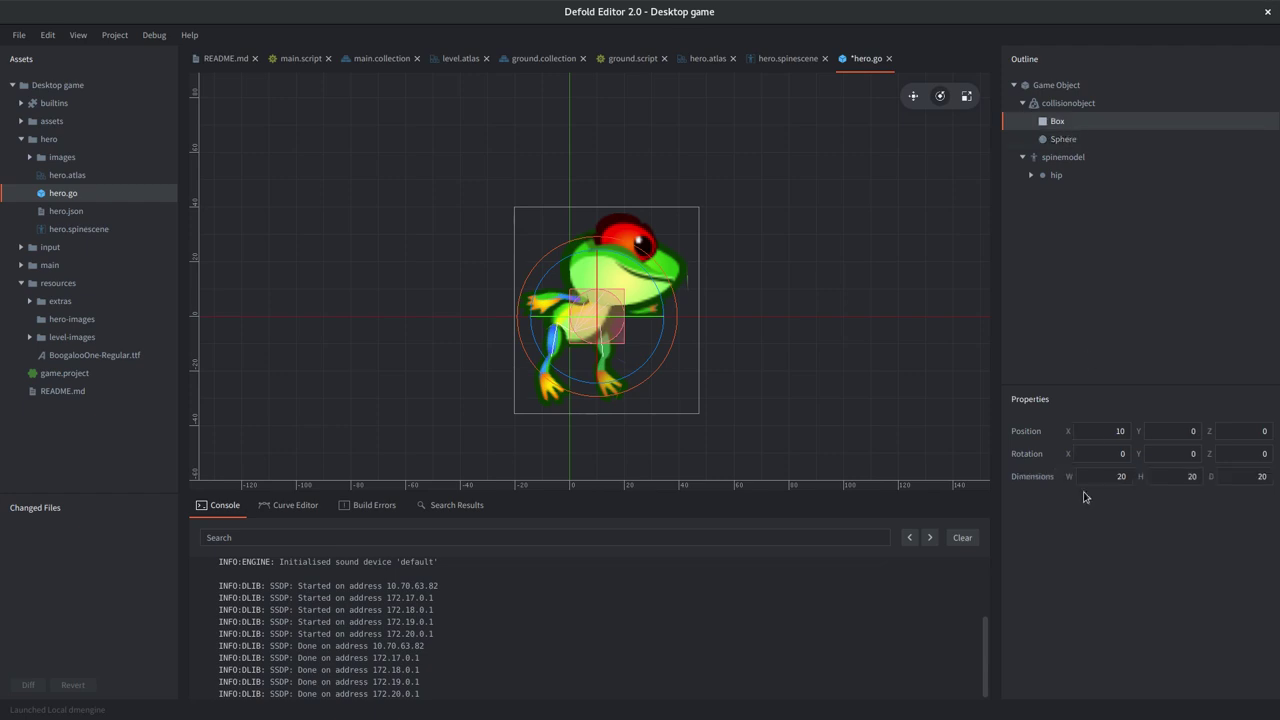
{"action": "left_click", "coordinate": [1080, 141]}
{"action": "left_click_drag", "start_coordinate": [1092, 474], "coordinate": [1044, 475]}
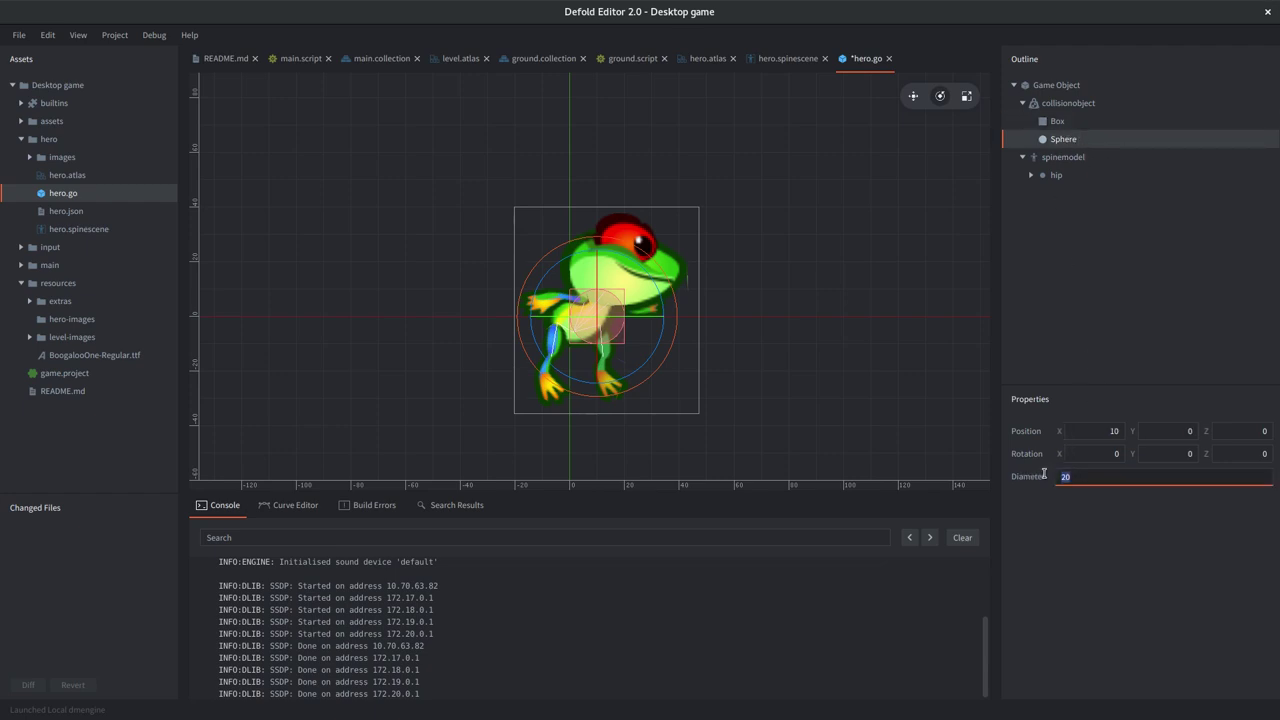
{"action": "key", "text": "Return"}
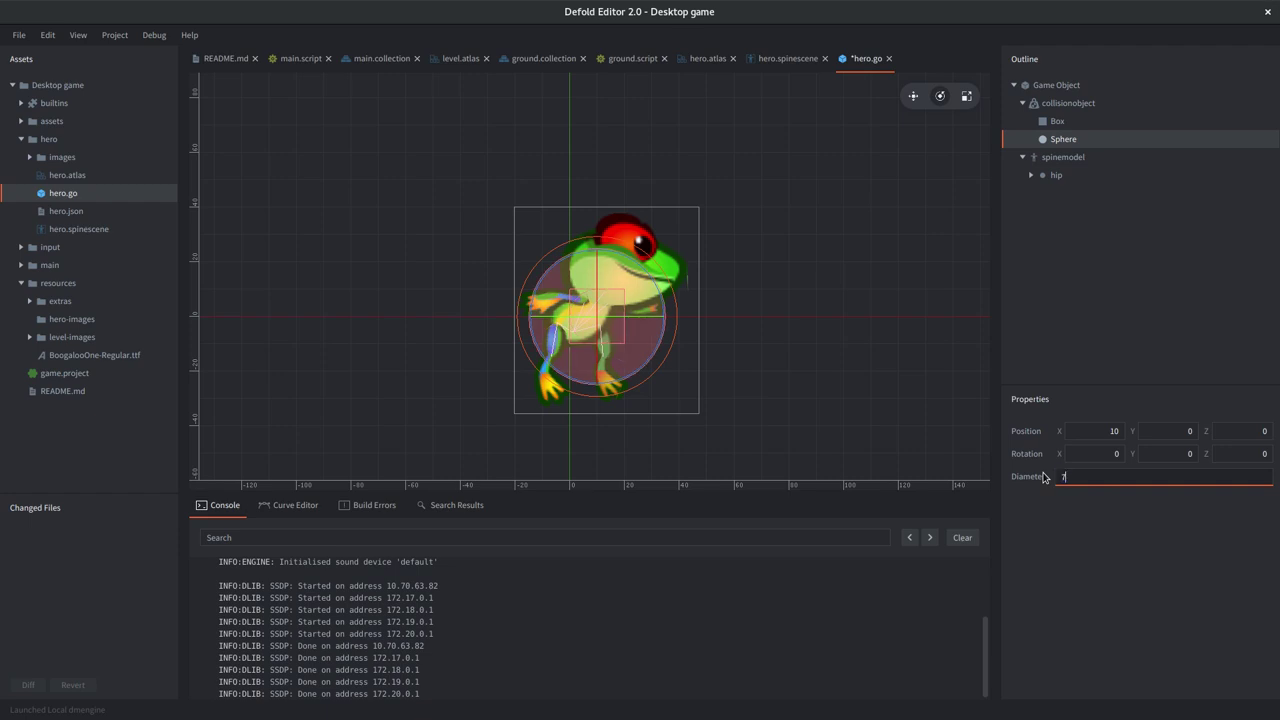
{"action": "type", "text": "70"}
{"action": "key", "text": "Return"}
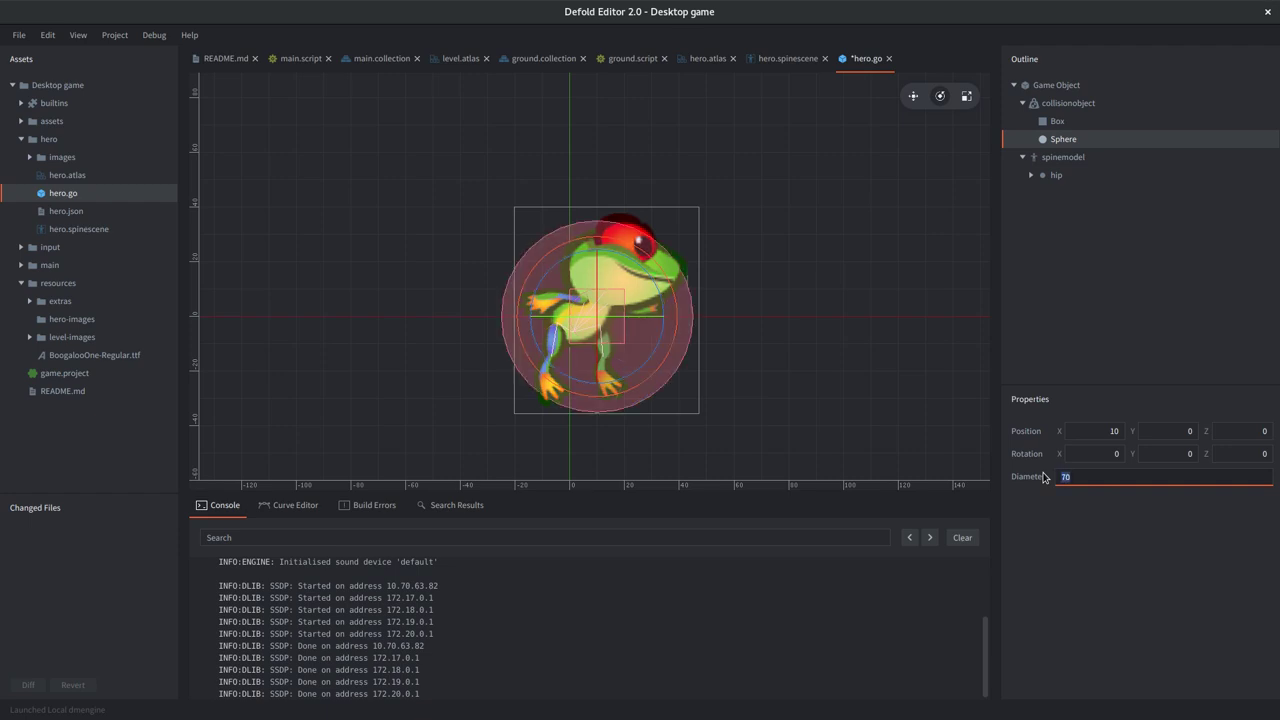
{"action": "key", "text": "Return"}
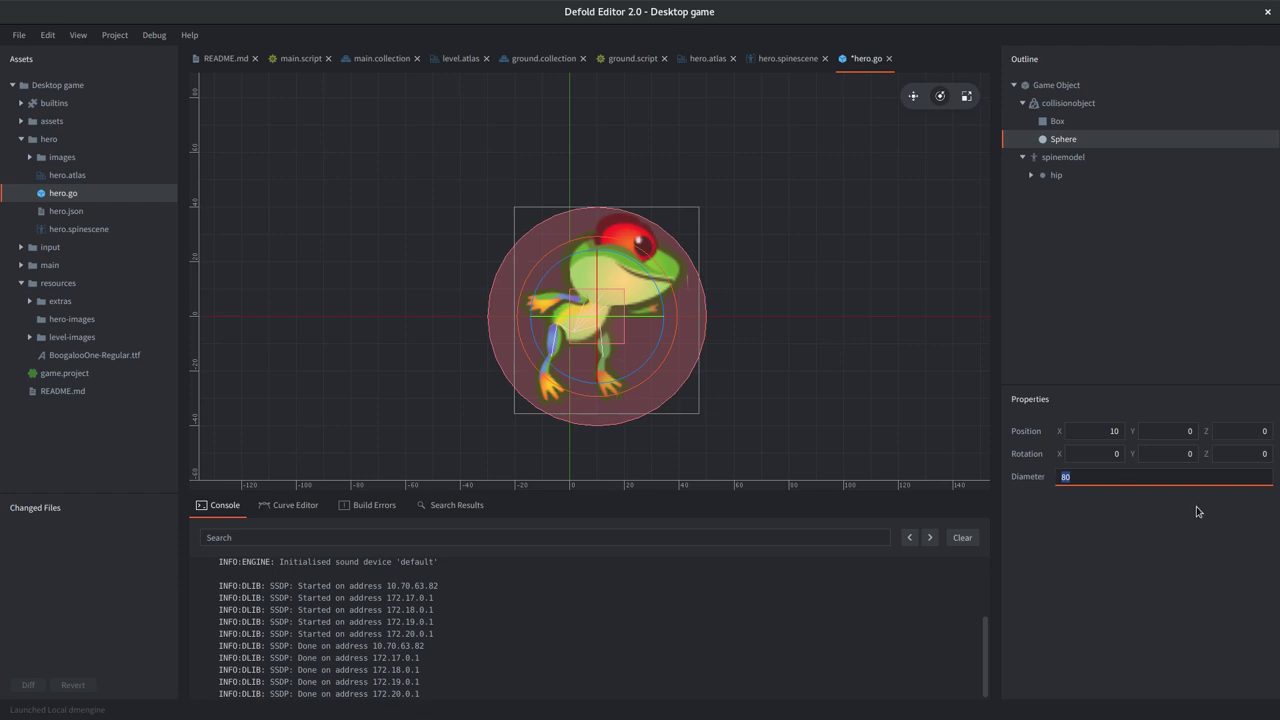
{"action": "key", "text": "ctrl+s"}
Step: Try a width and height of 40 for the collision box
{"action": "left_click", "coordinate": [1058, 124]}
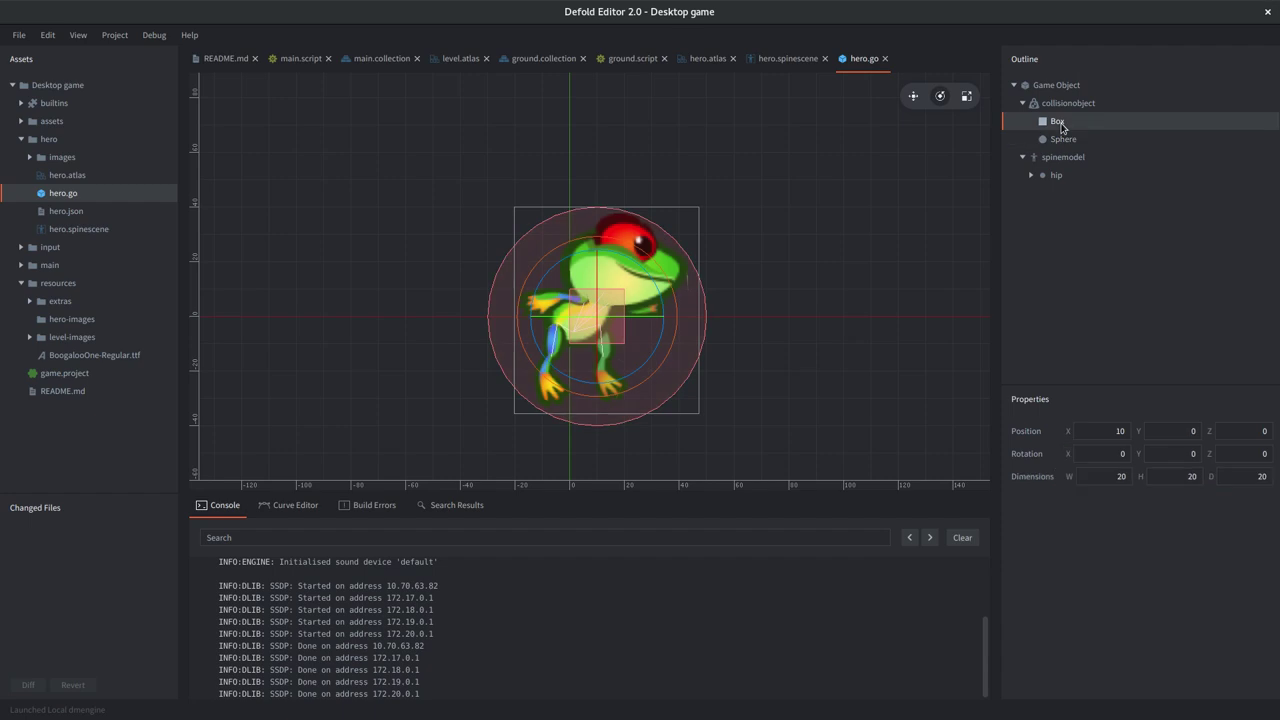
{"action": "left_click", "coordinate": [1103, 480]}
{"action": "type", "text": "40"}
{"action": "left_click", "coordinate": [1166, 478]}
{"action": "type", "text": "40"}
{"action": "key", "text": "Return"}
{"action": "key", "text": "Tab"}
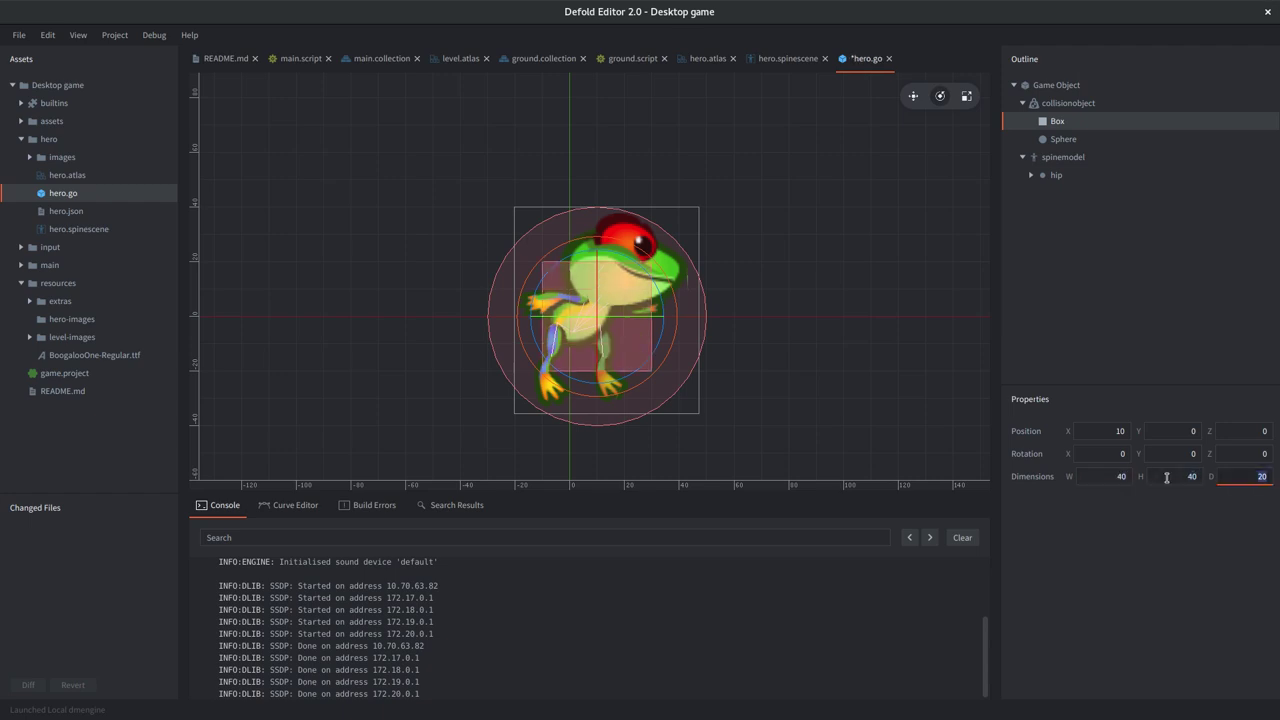
Step: Set the collision box's width and height to 80 and save the hero game object
{"action": "left_click", "coordinate": [1120, 481]}
{"action": "type", "text": "80"}
{"action": "left_click", "coordinate": [1154, 478]}
{"action": "type", "text": "80"}
{"action": "key", "text": "Return"}
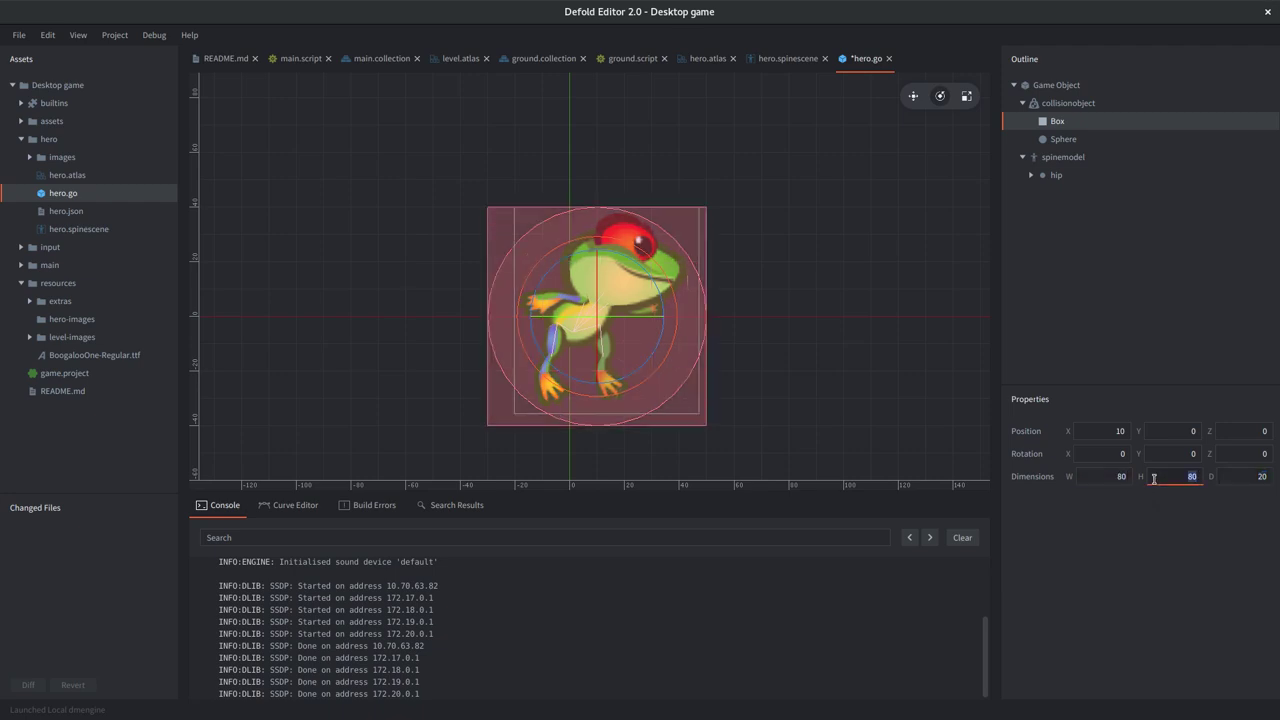
{"action": "key", "text": "ctrl+s"}
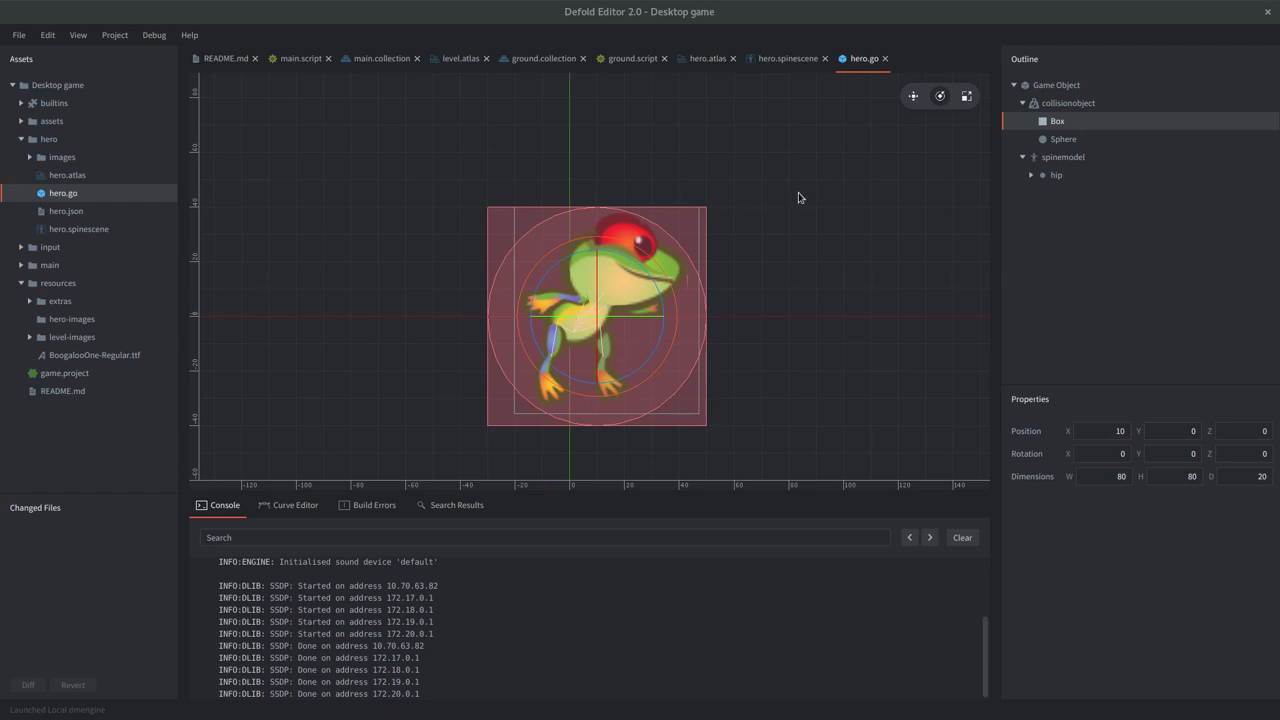
Step: Set the hero collision object's type to Kinematic
{"action": "left_click", "coordinate": [1080, 106]}
{"action": "right_click", "coordinate": [1080, 107]}
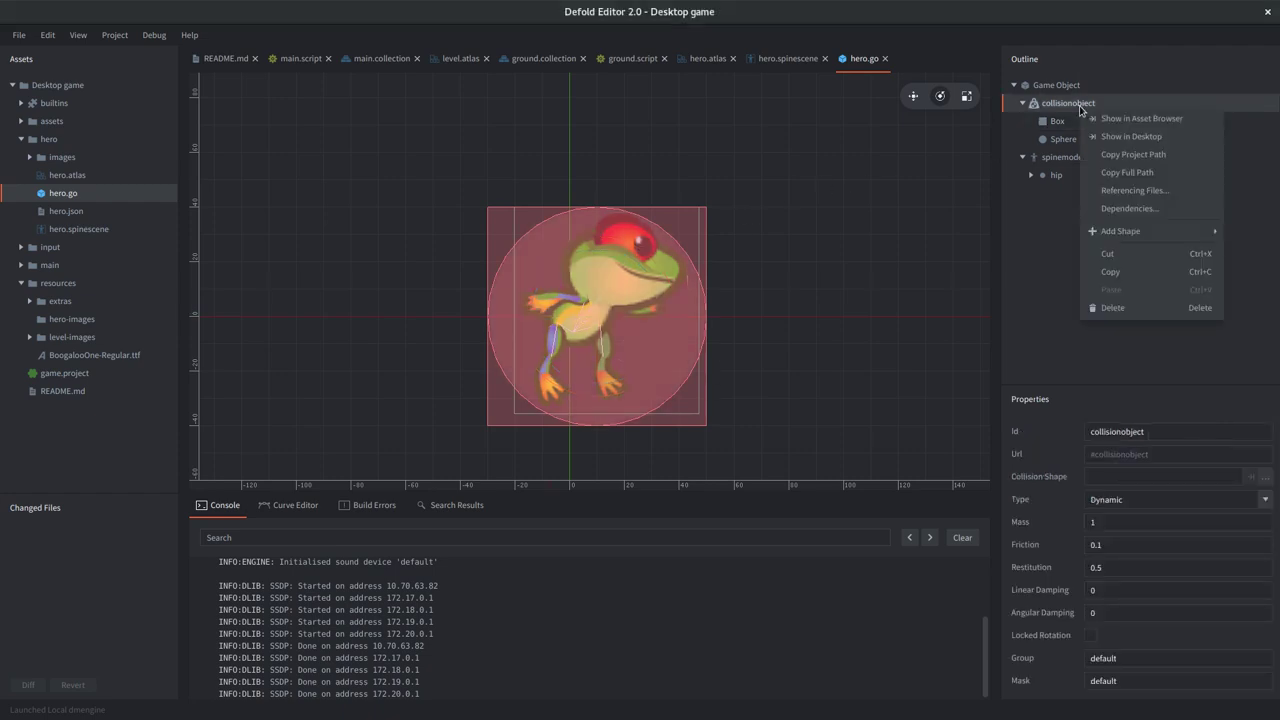
{"action": "left_click", "coordinate": [1037, 277]}
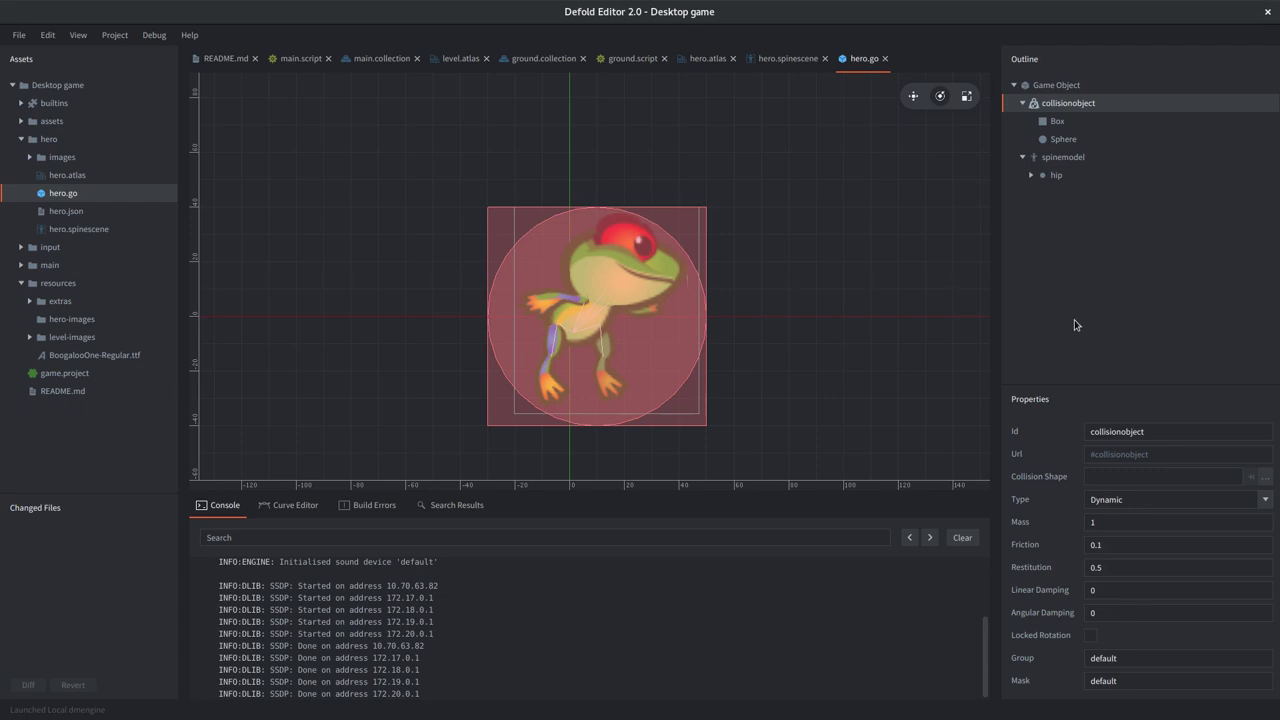
{"action": "left_click", "coordinate": [1266, 500]}
{"action": "left_click", "coordinate": [1136, 445]}
{"action": "left_click", "coordinate": [1118, 549]}
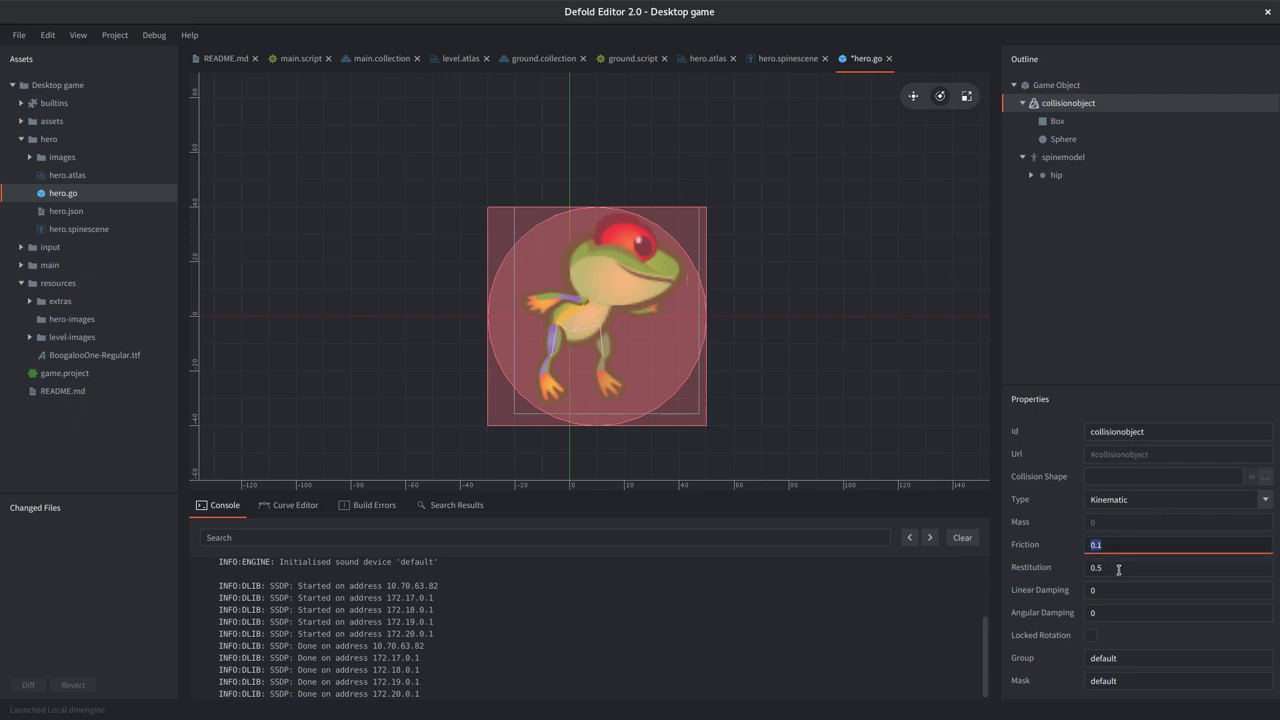
{"action": "key", "text": "Tab"}
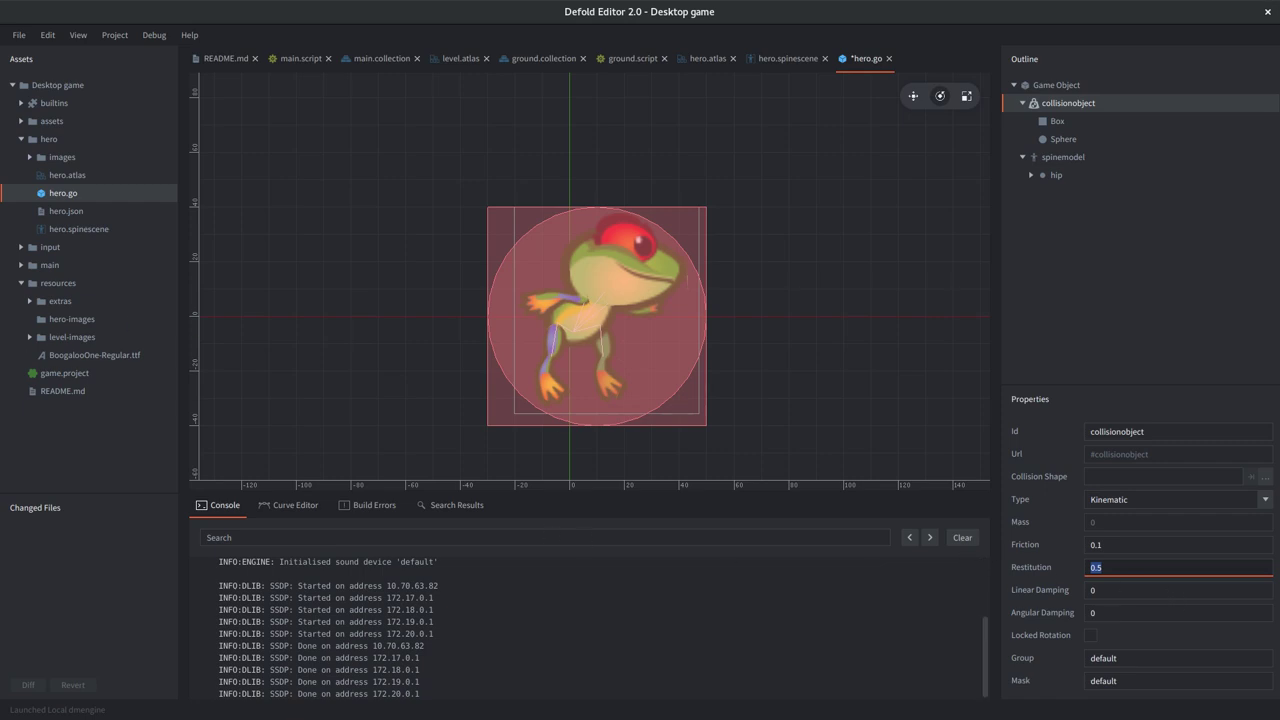
Step: Assign the collision object to the group hero and save the game object
{"action": "key", "text": "alt+Tab"}
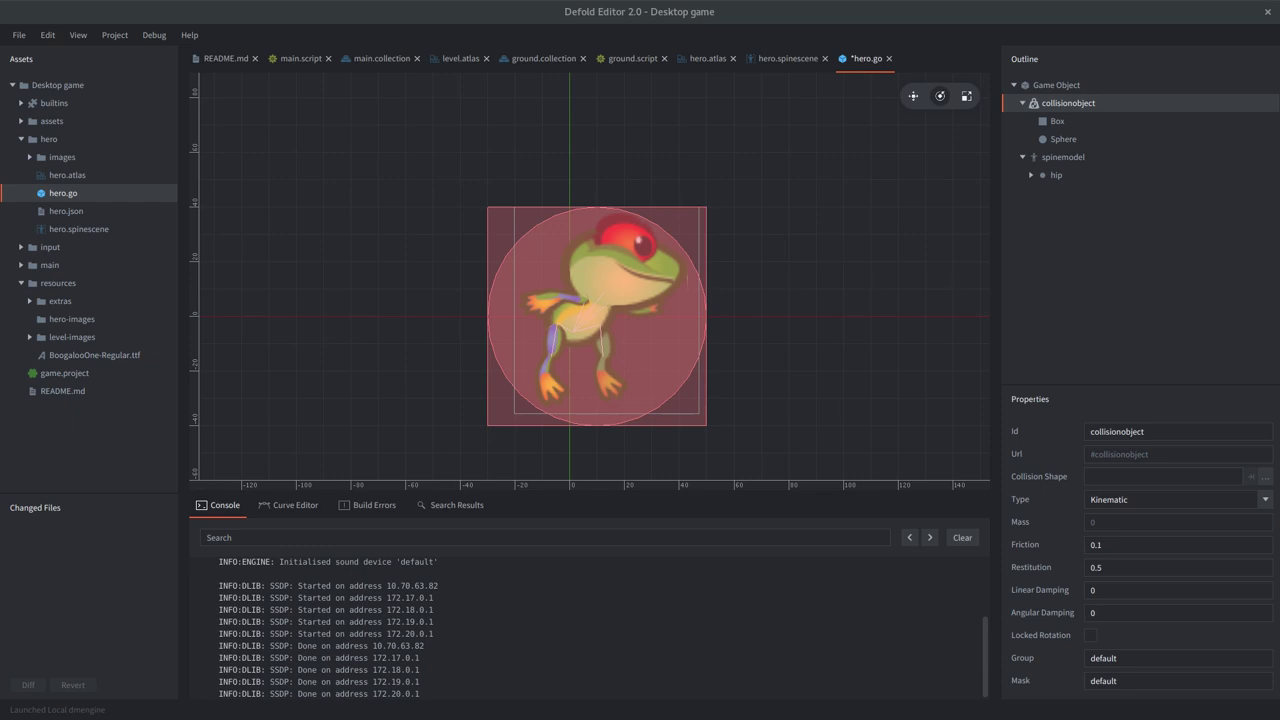
{"action": "left_click", "coordinate": [1070, 88]}
{"action": "left_click", "coordinate": [1068, 103]}
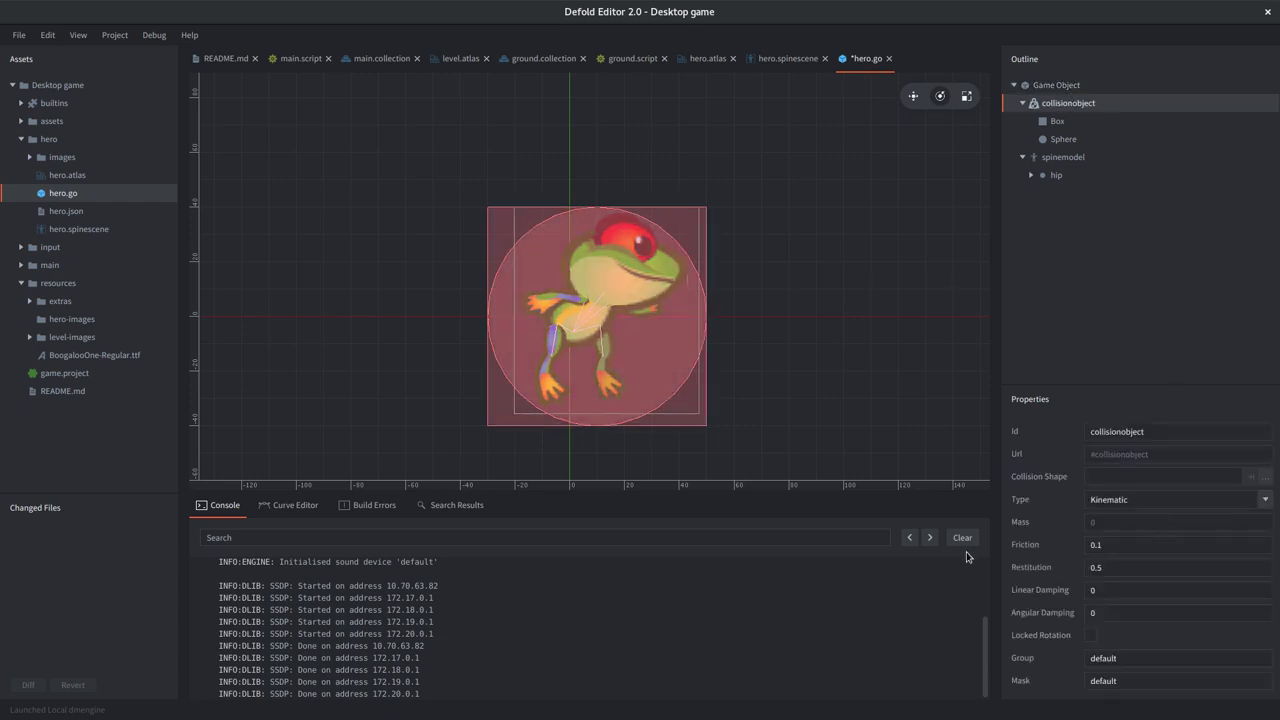
{"action": "left_click", "coordinate": [1144, 660]}
{"action": "type", "text": "hero"}
{"action": "key", "text": "Return"}
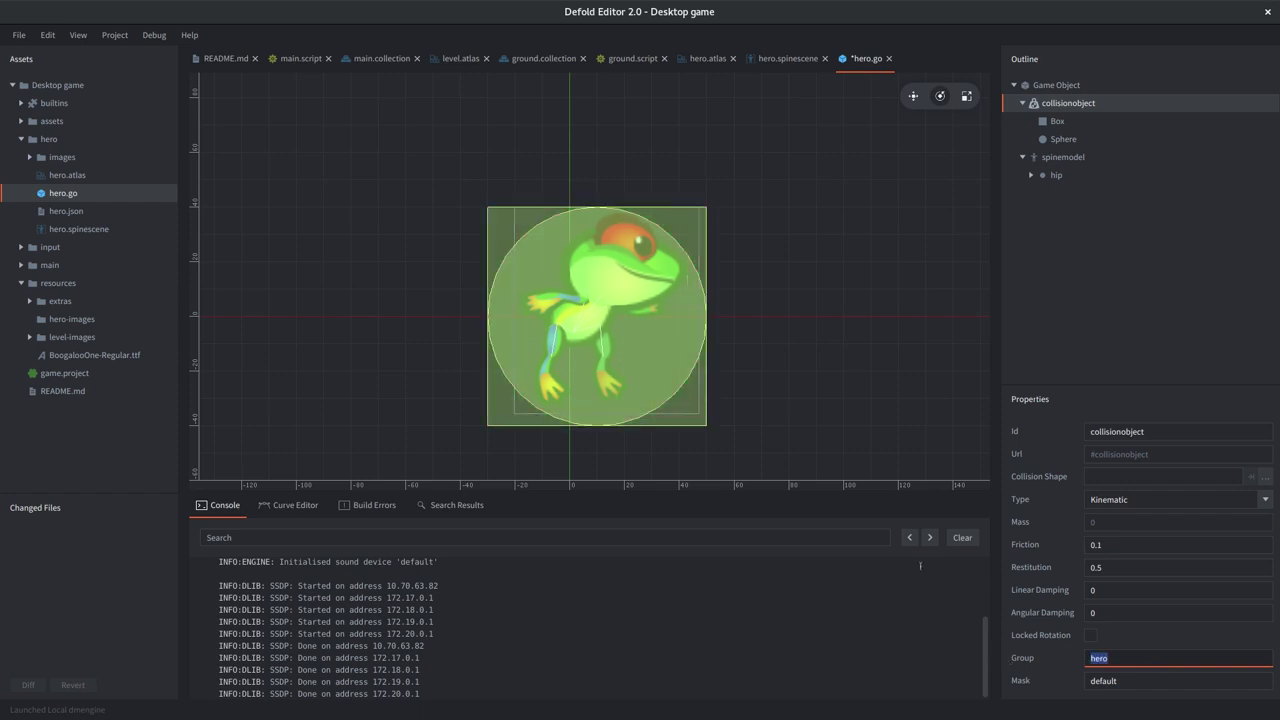
{"action": "left_click", "coordinate": [879, 366]}
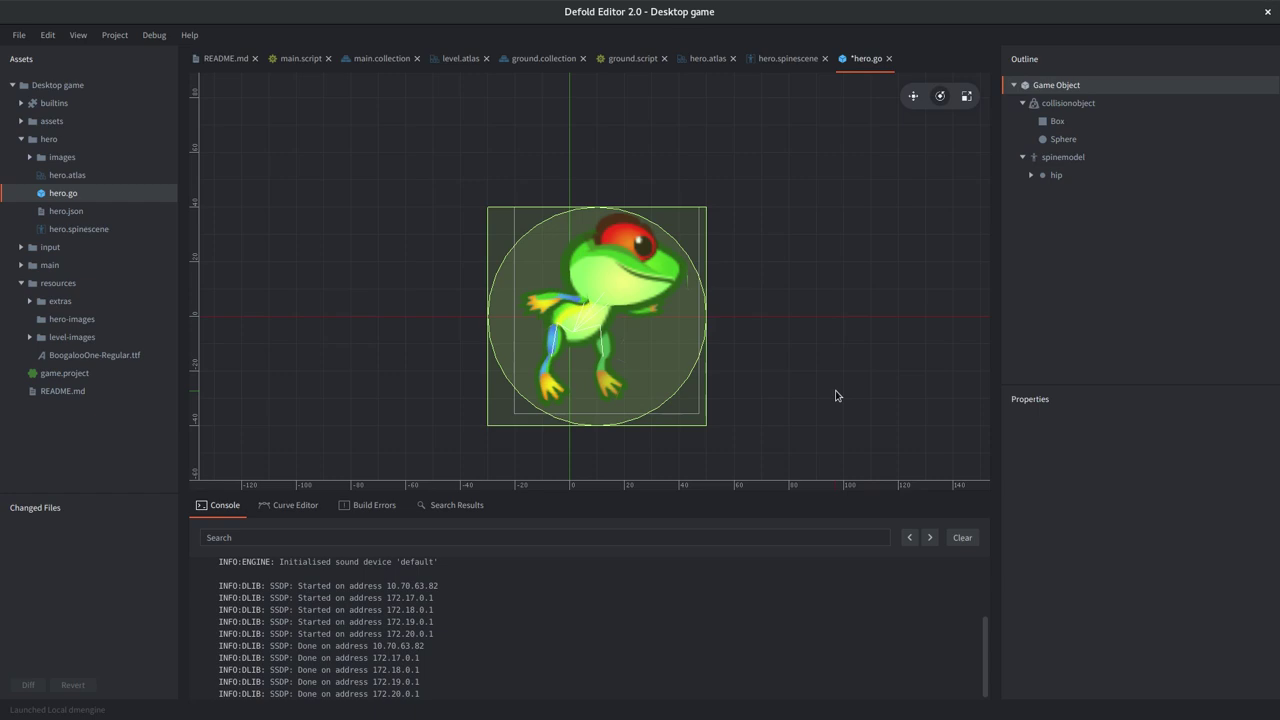
{"action": "key", "text": "ctrl+s"}
Step: Set the collision object's mask to geometry
{"action": "left_click", "coordinate": [1066, 103]}
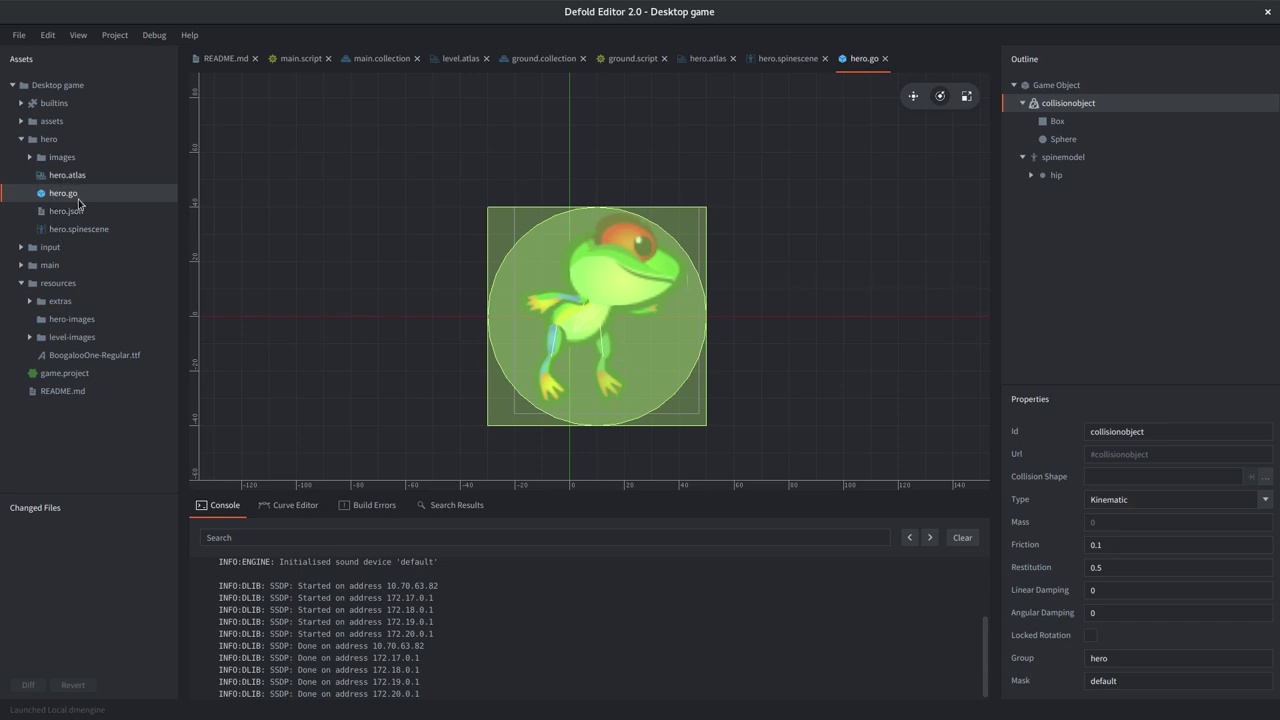
{"action": "left_click", "coordinate": [30, 158]}
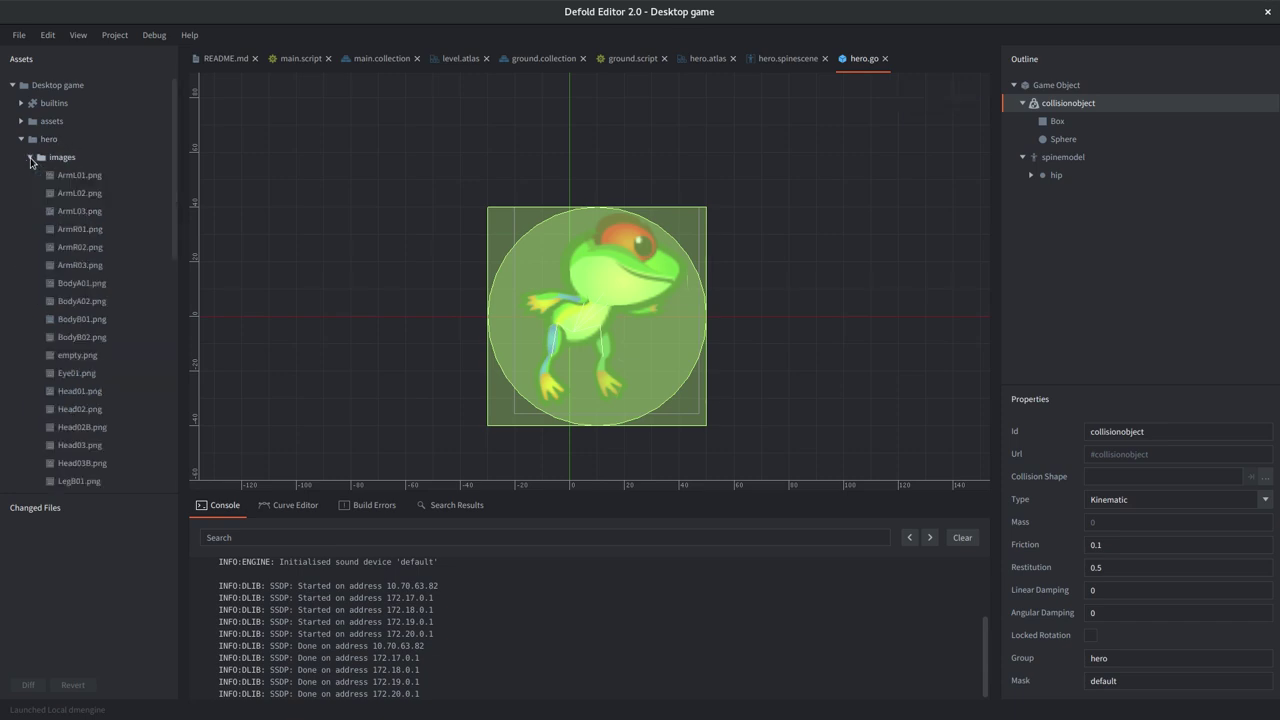
{"action": "left_click", "coordinate": [30, 158]}
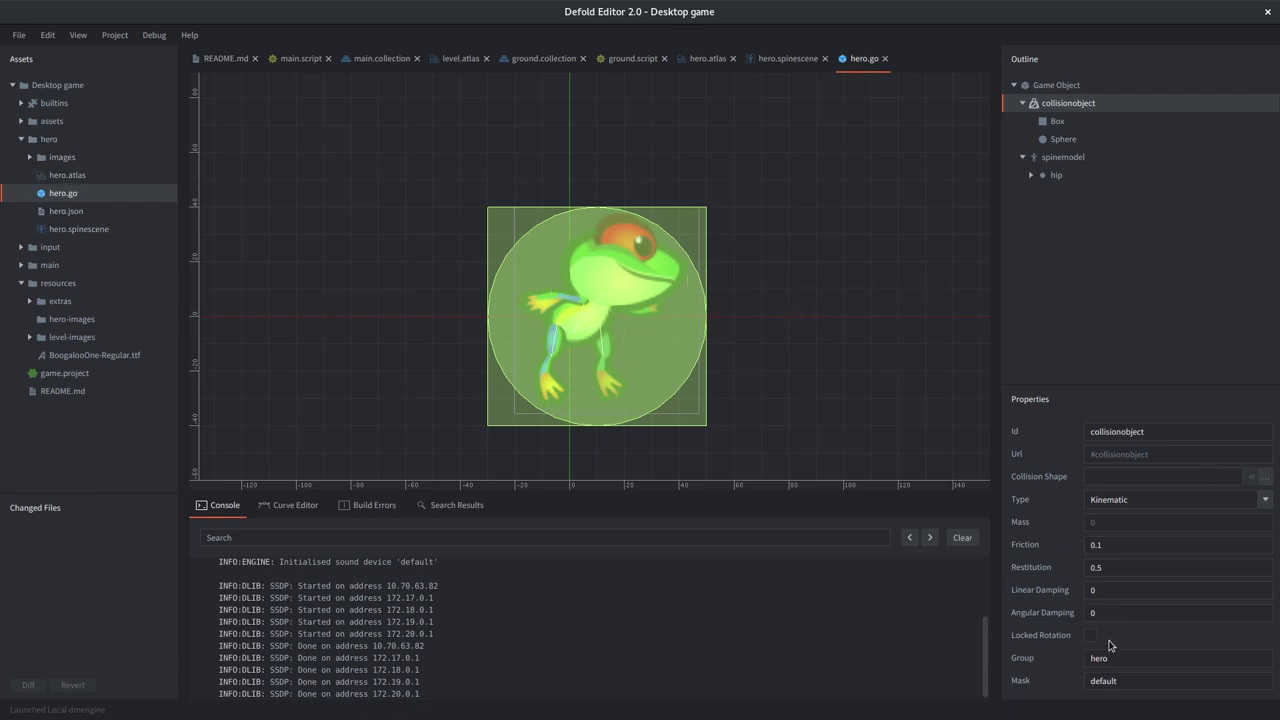
{"action": "left_click", "coordinate": [1138, 660]}
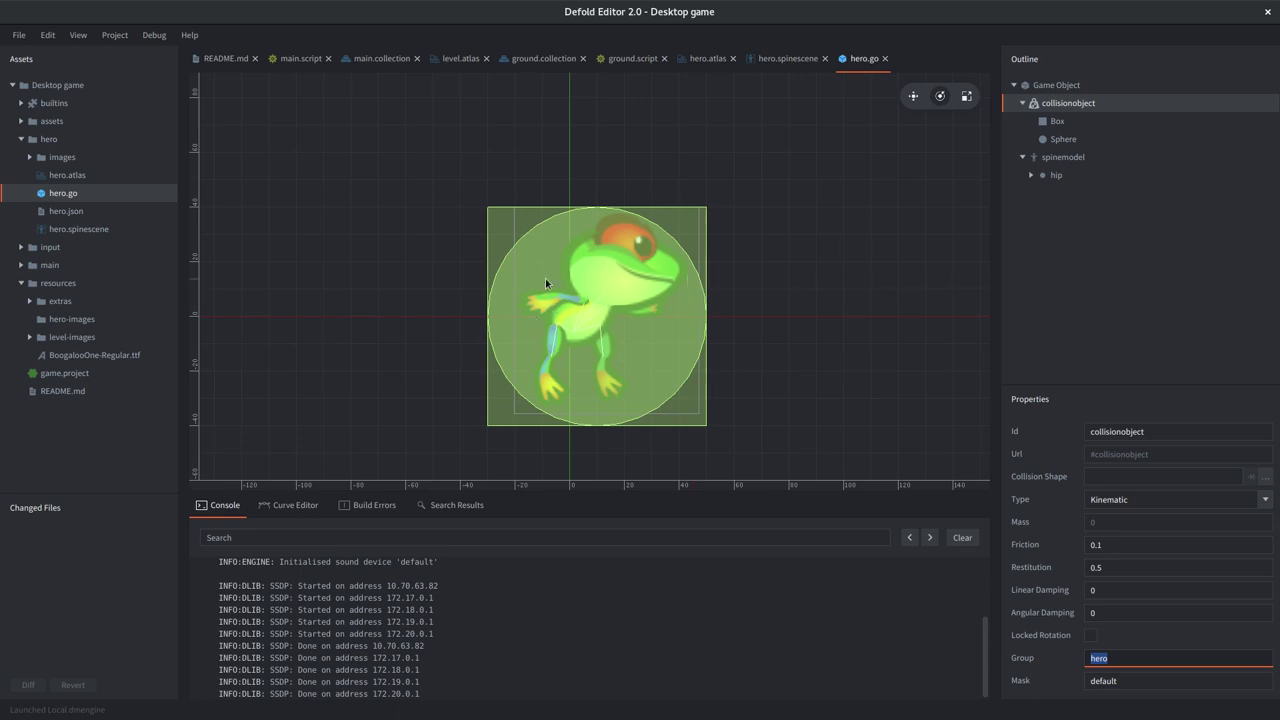
{"action": "left_click", "coordinate": [1116, 681]}
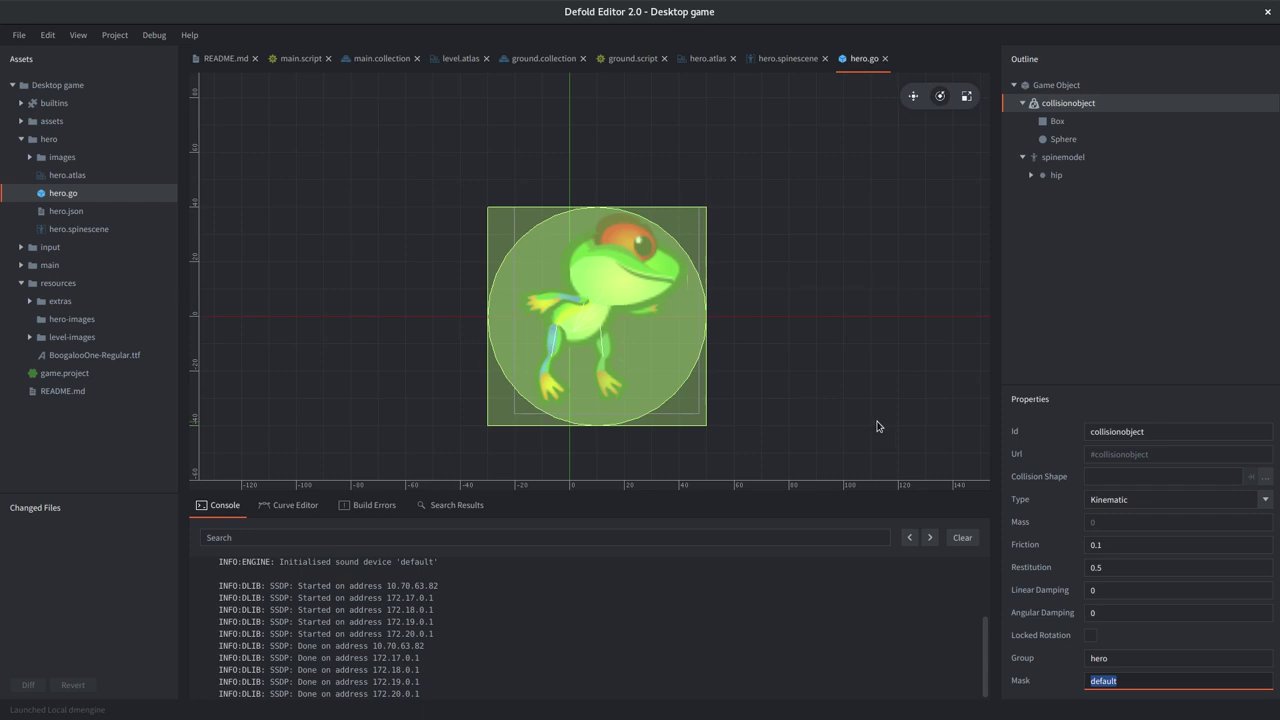
{"action": "type", "text": "geometry"}
{"action": "key", "text": "Return"}
{"action": "left_click", "coordinate": [1162, 240]}
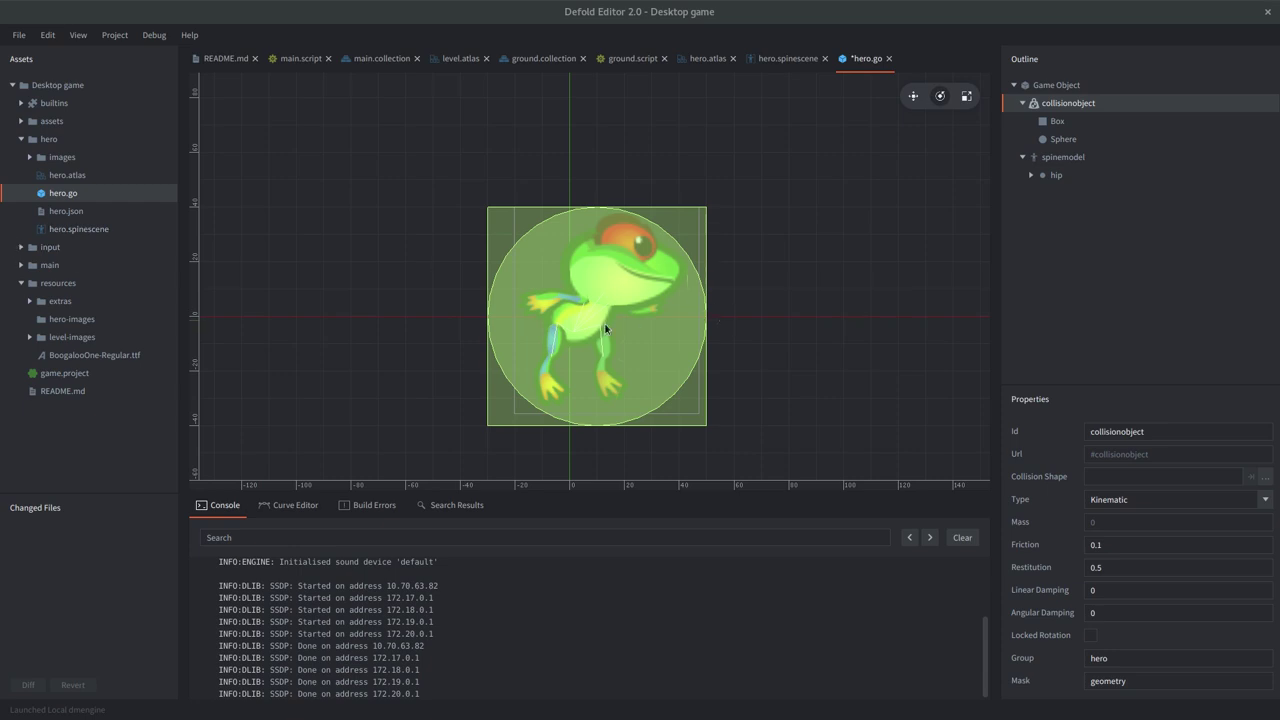
{"action": "left_click", "coordinate": [1066, 139]}
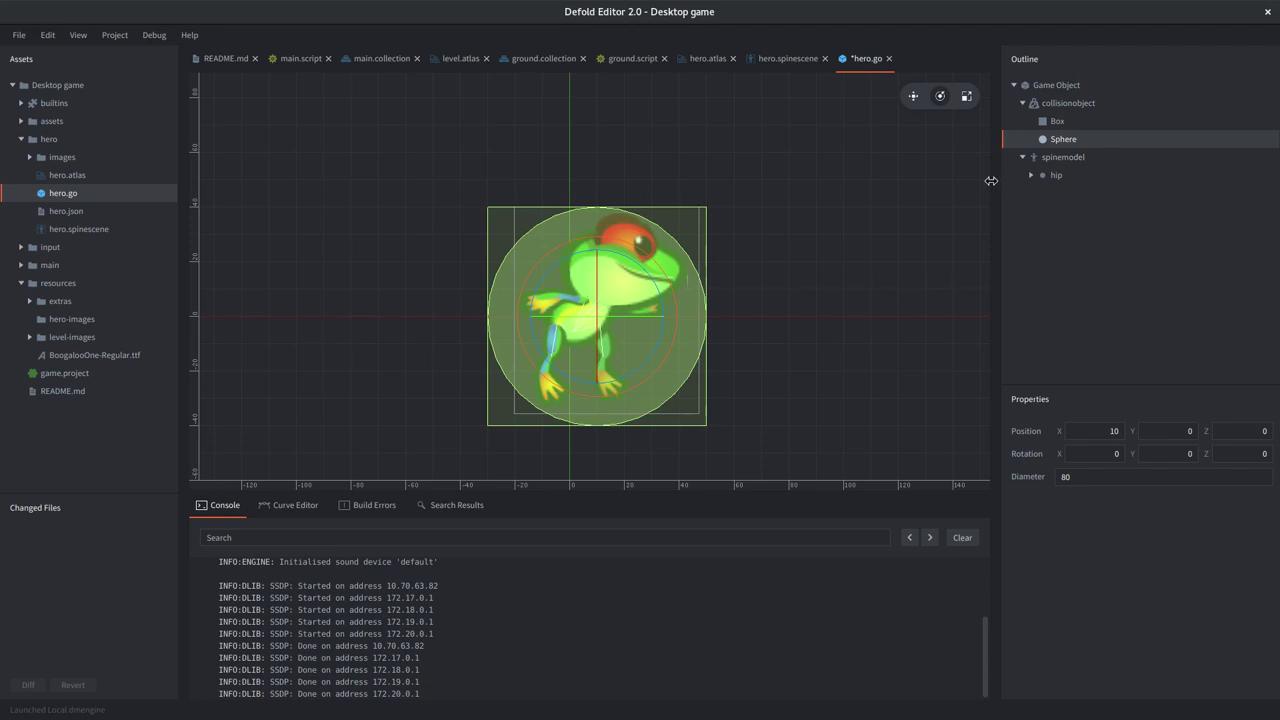
{"action": "key", "text": "Up"}
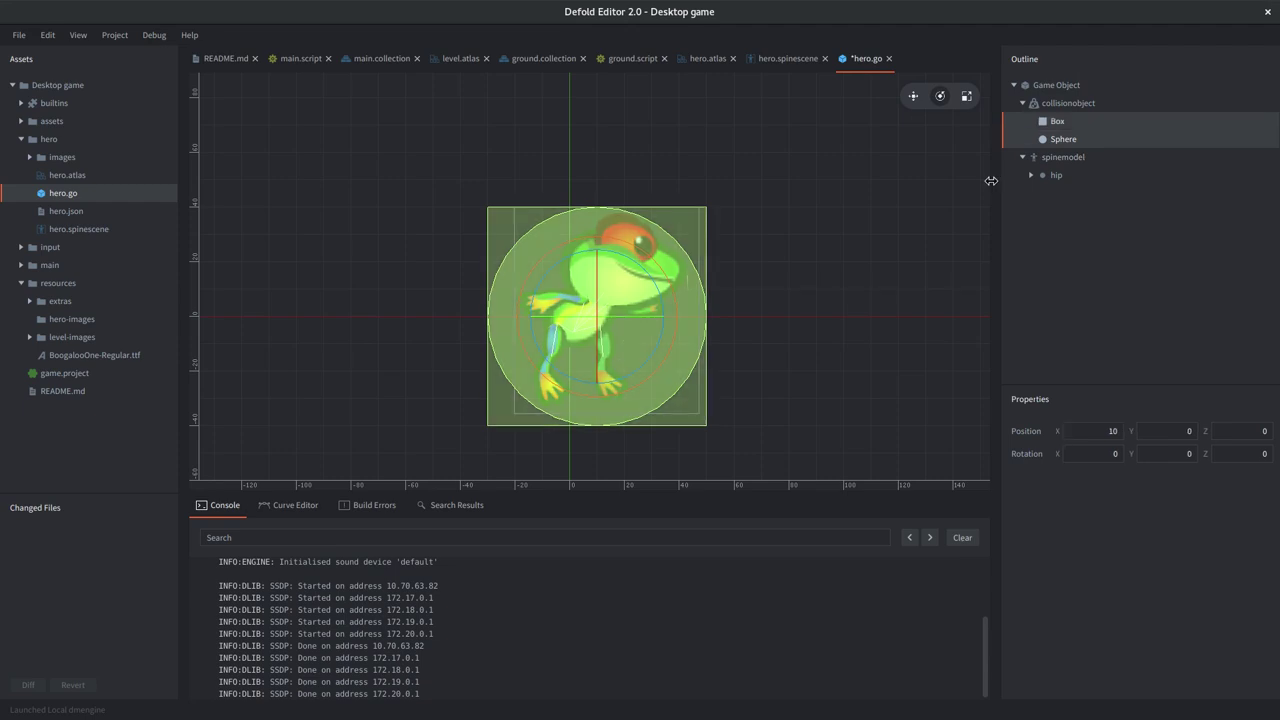
{"action": "left_click", "coordinate": [1076, 143]}
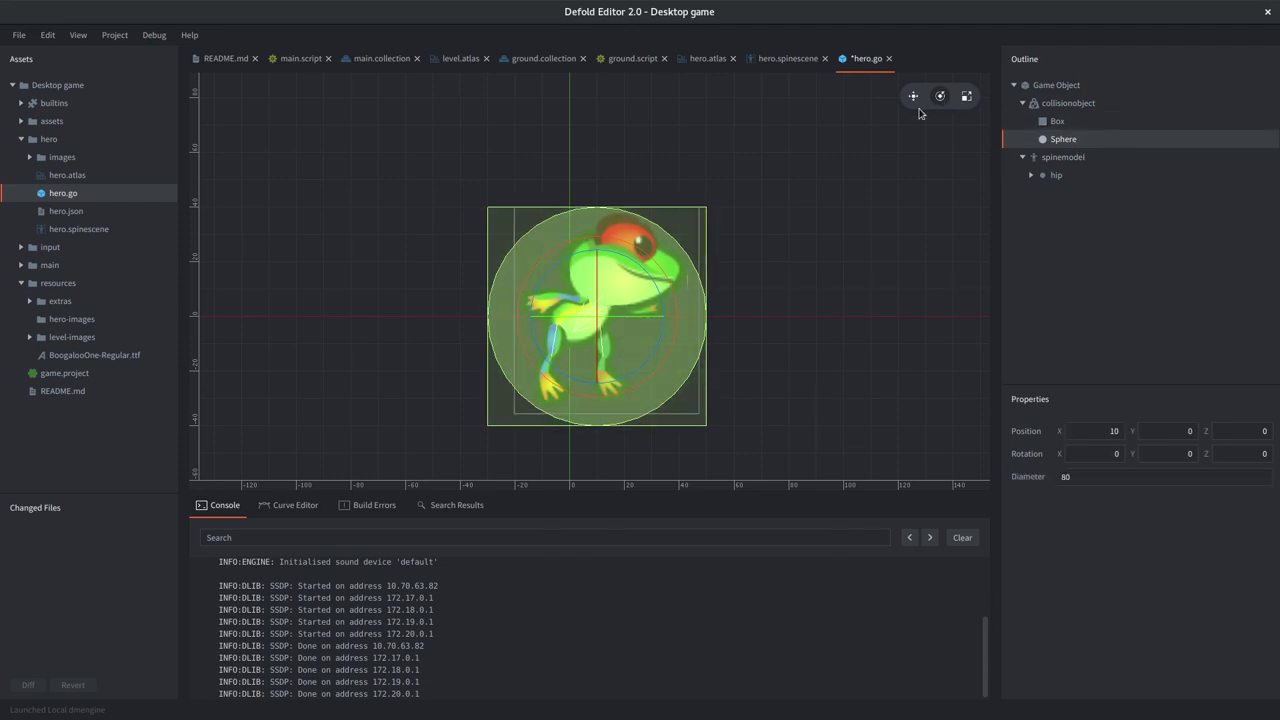
{"action": "left_click", "coordinate": [601, 316]}
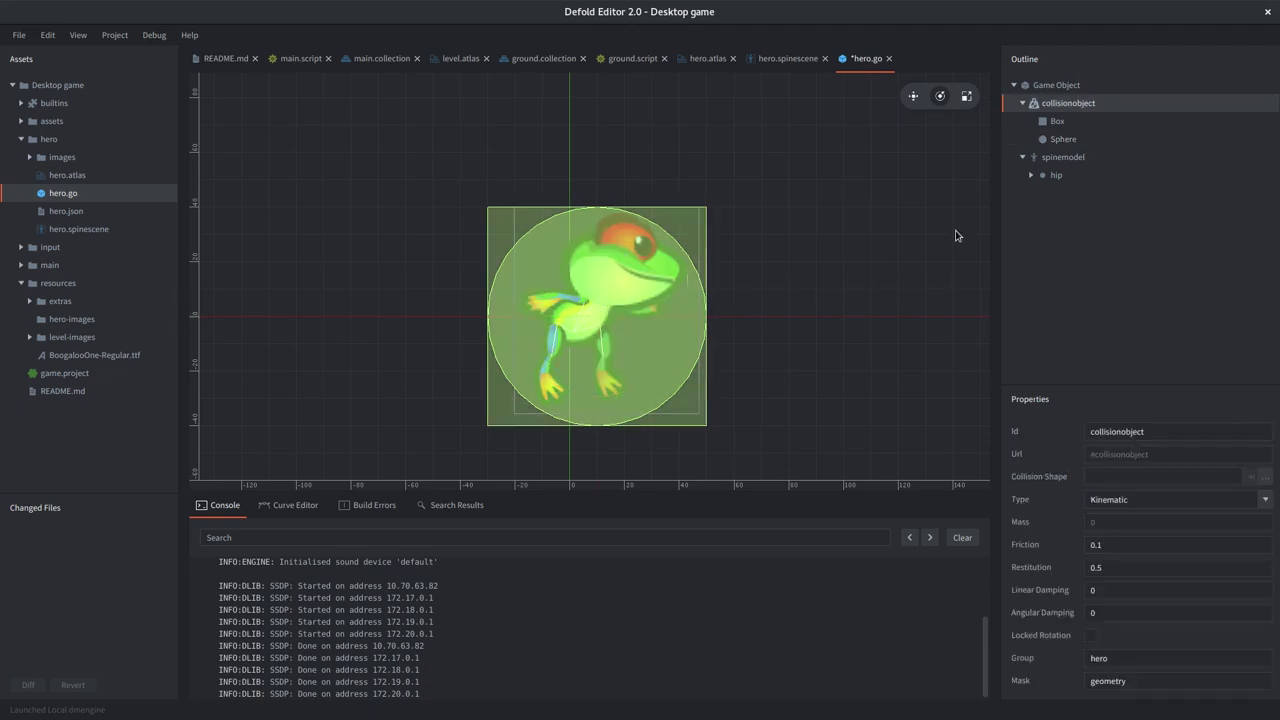
{"action": "left_click", "coordinate": [1062, 124]}
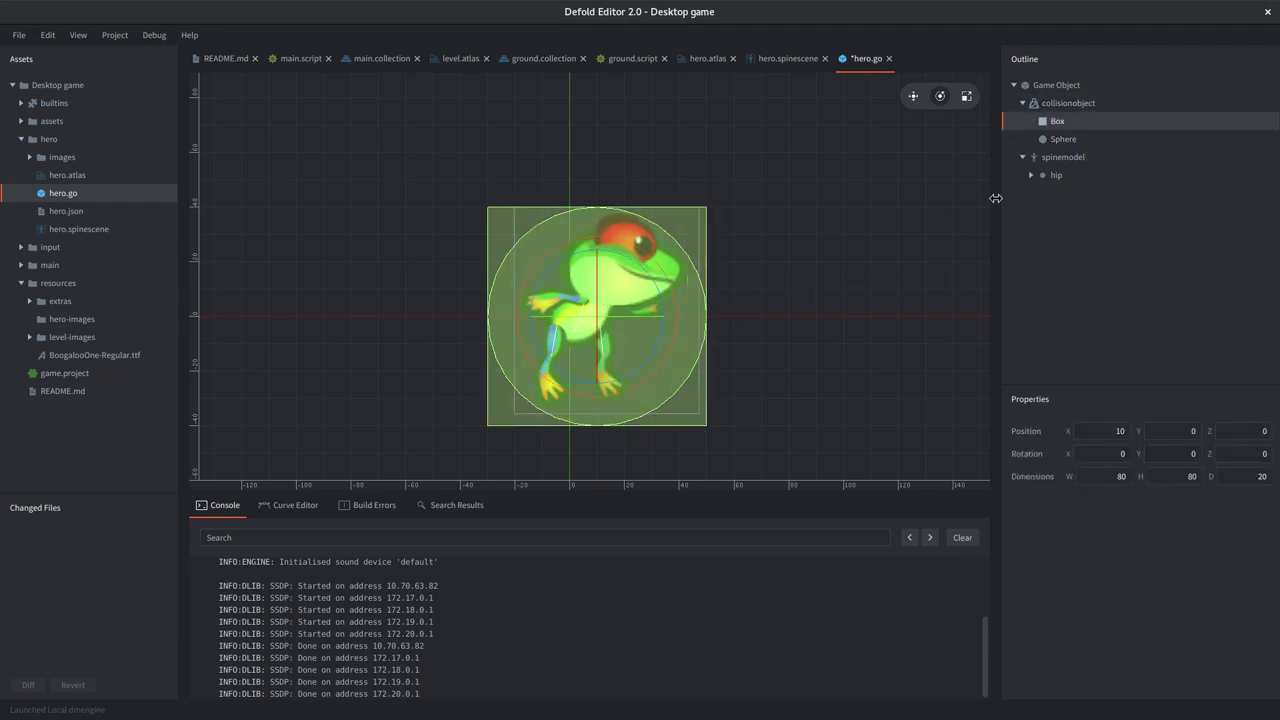
{"action": "key", "text": "Up"}
{"action": "key", "text": "Down"}
{"action": "left_click", "coordinate": [913, 206]}
Step: Shift the collision sphere along the X axis to position 20
{"action": "left_click", "coordinate": [1070, 142]}
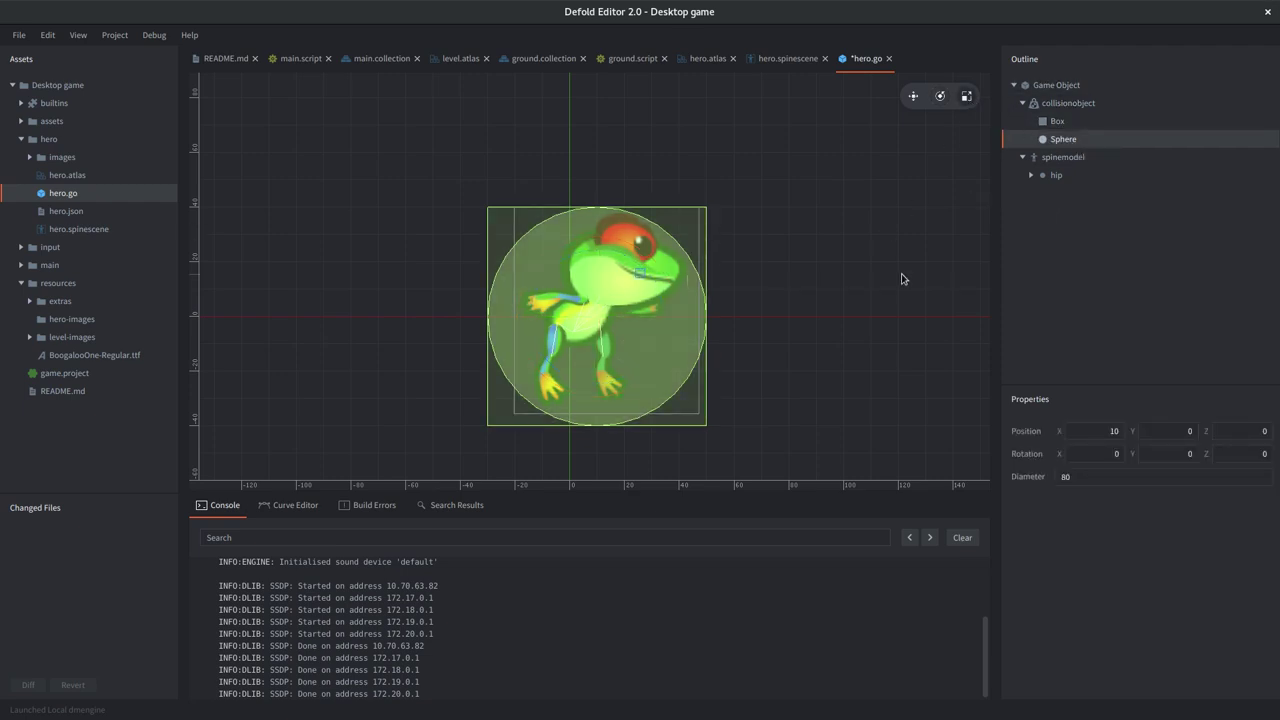
{"action": "key", "text": "shift+Right"}
{"action": "key", "text": "shift+Up"}
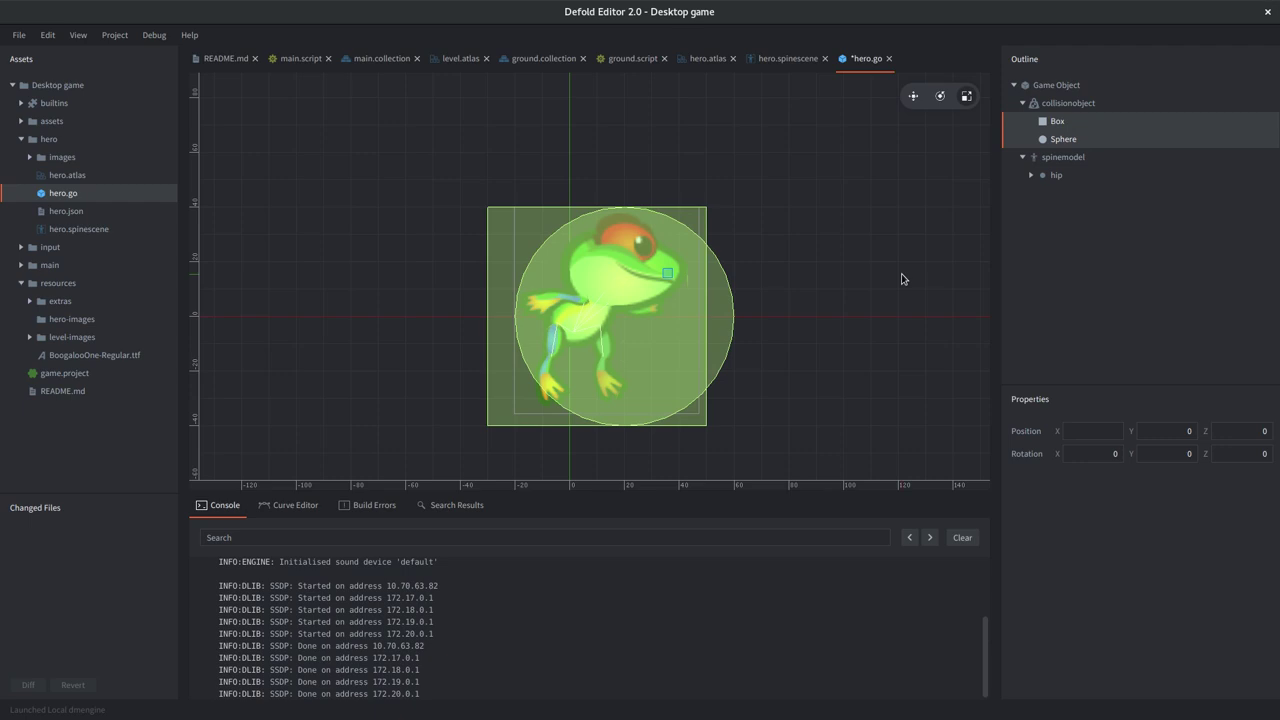
{"action": "left_click", "coordinate": [1058, 122]}
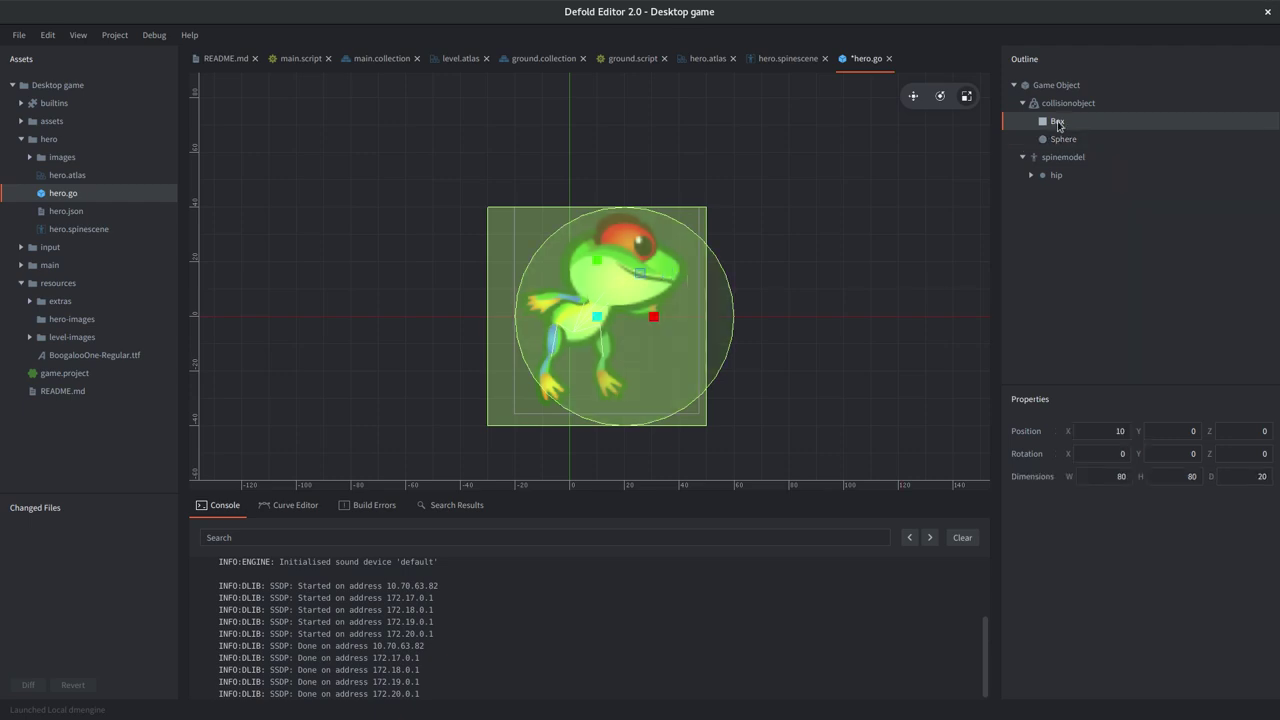
{"action": "left_click", "coordinate": [1059, 141]}
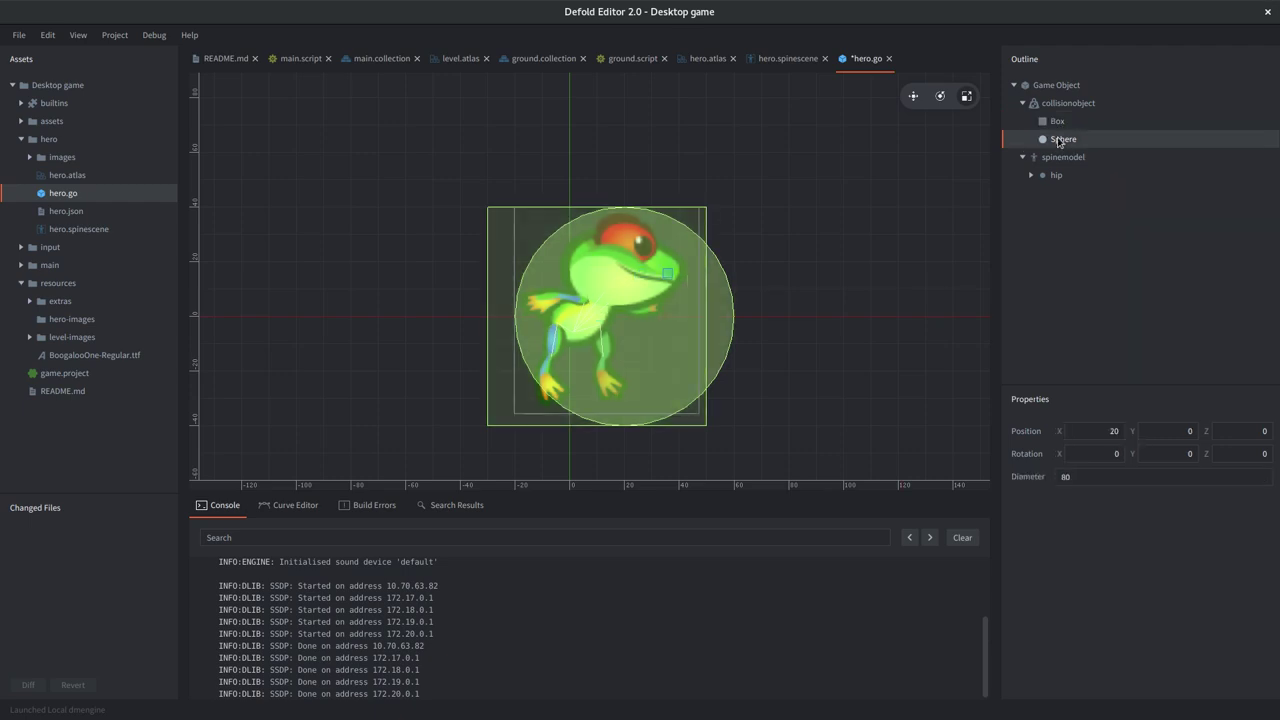
{"action": "key", "text": "Up"}
{"action": "key", "text": "Up"}
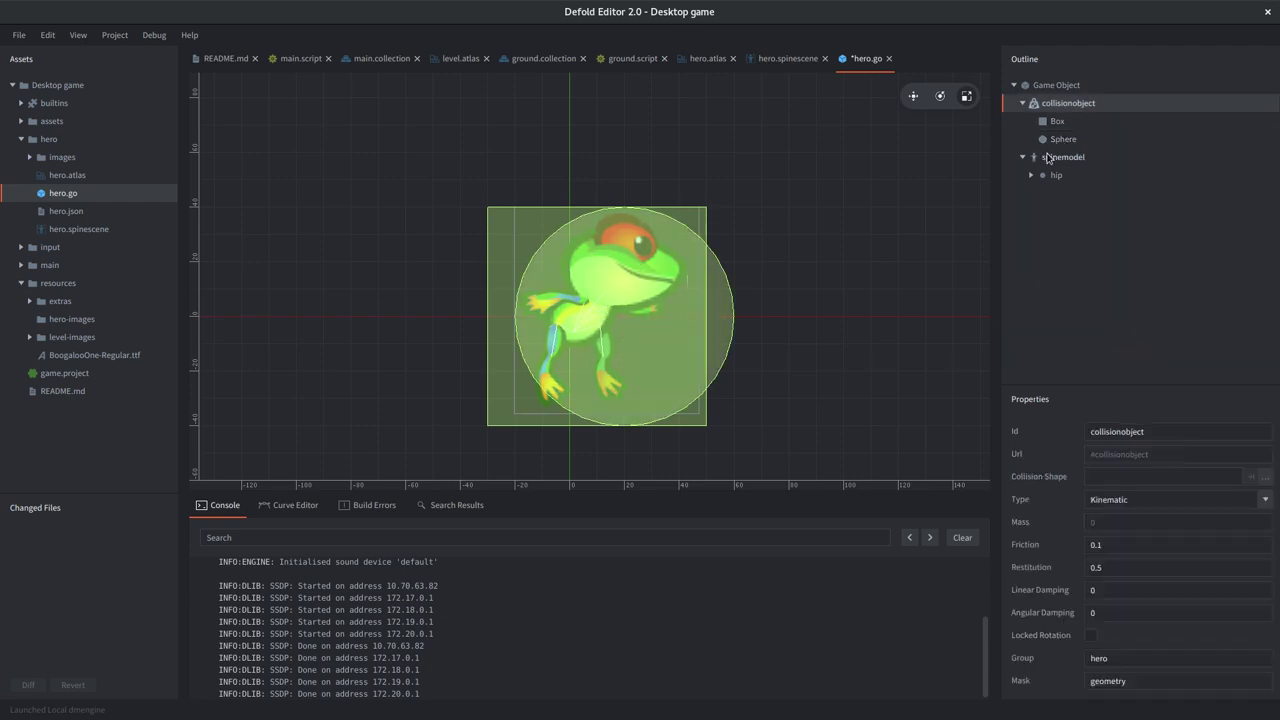
Step: Select the collision sphere, switch to the Rotate tool and undo the sphere's last position change
{"action": "key", "text": "Down"}
{"action": "key", "text": "Down"}
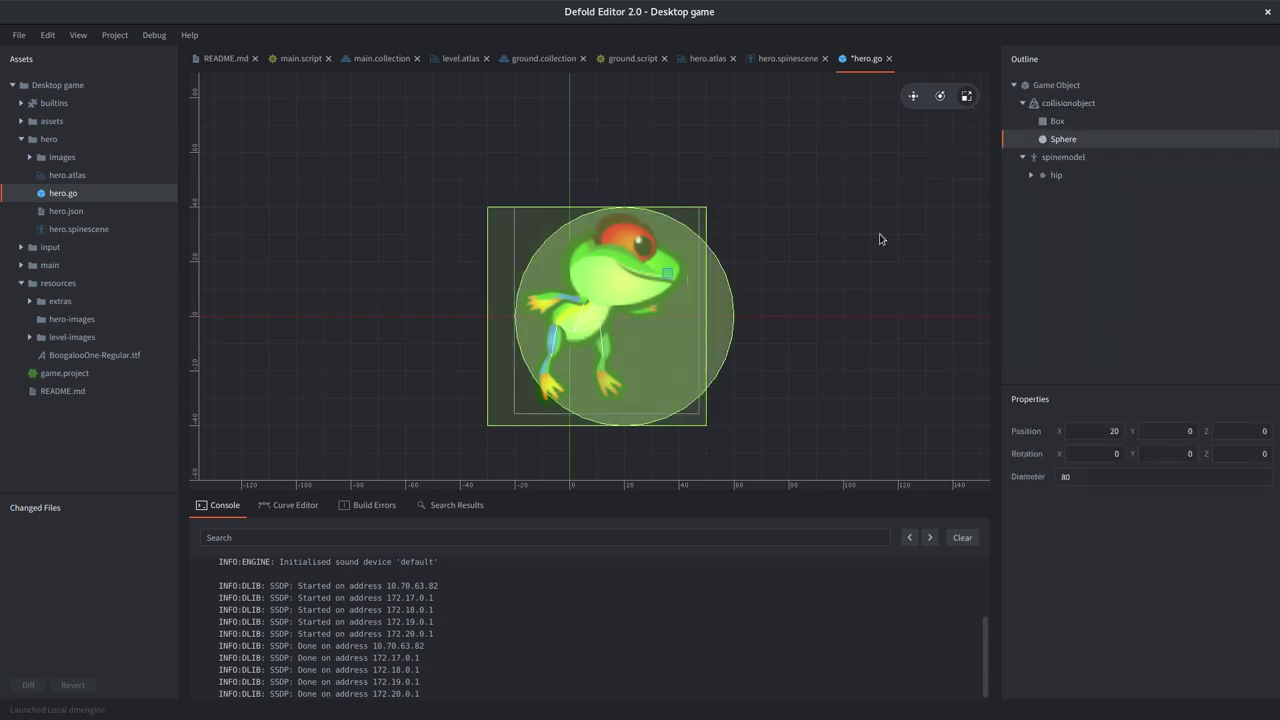
{"action": "scroll", "coordinate": [697, 323], "scroll_direction": "up", "scroll_amount": 5}
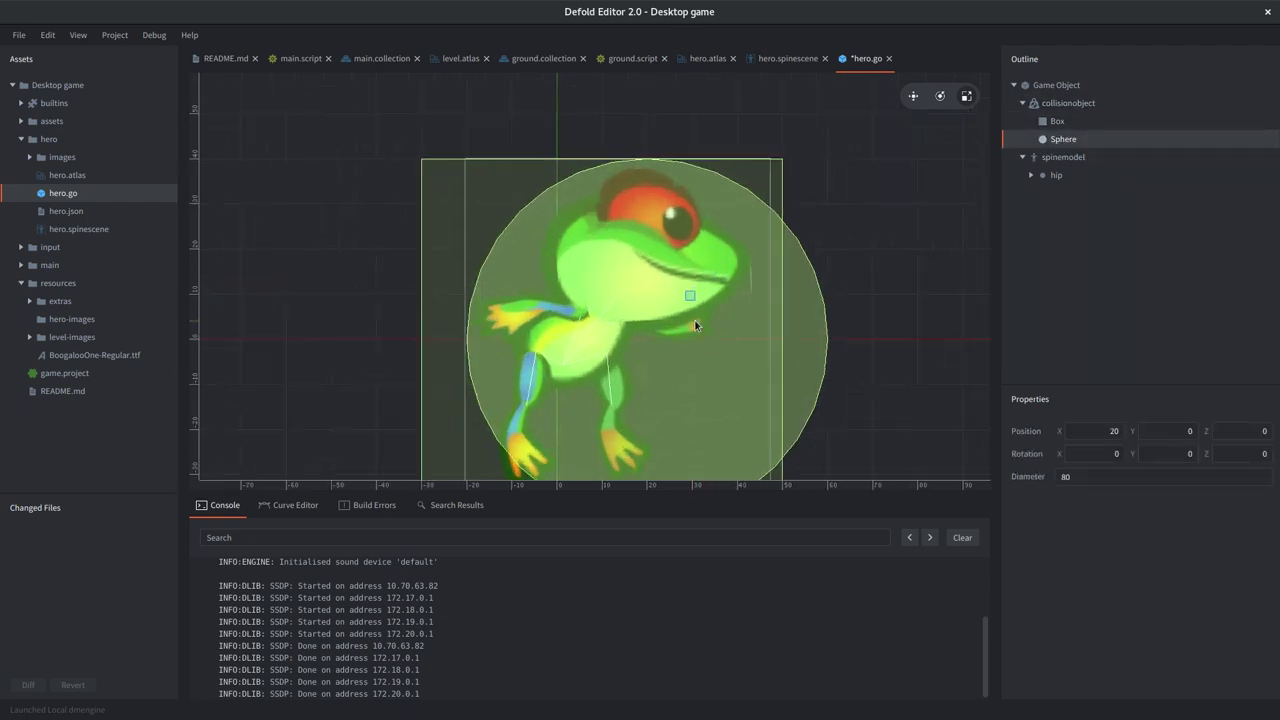
{"action": "left_click", "coordinate": [913, 96]}
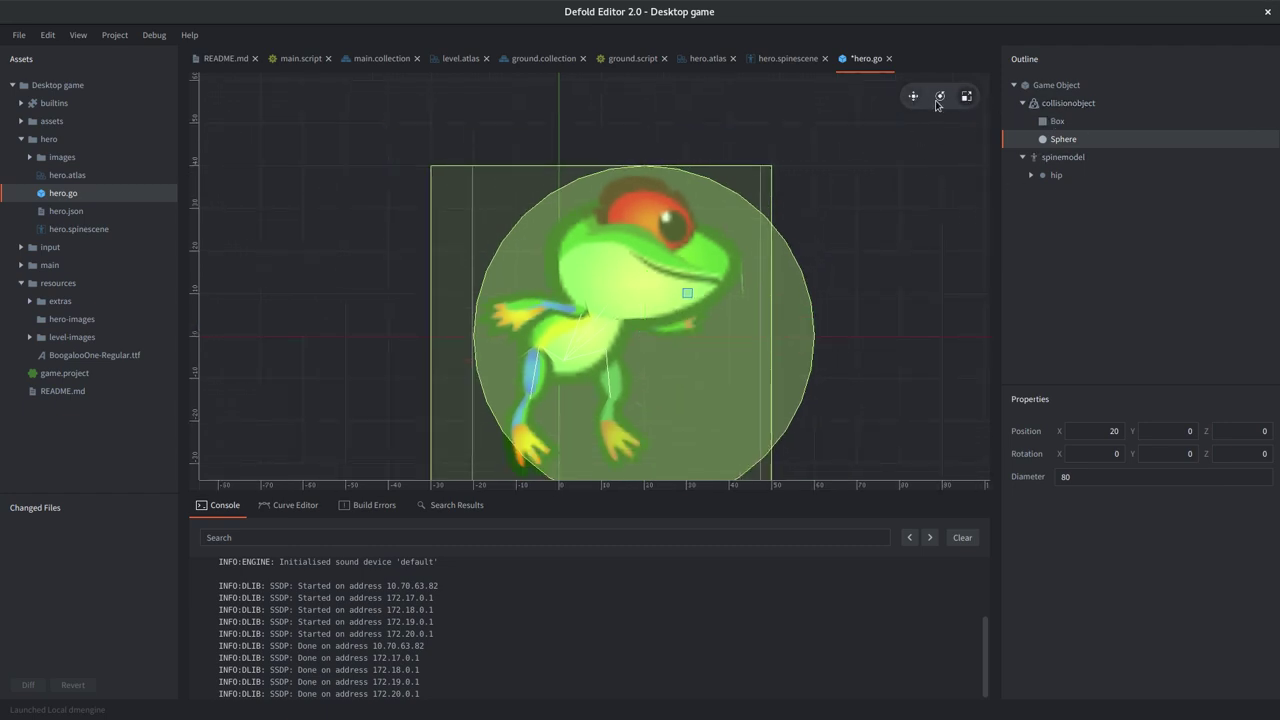
{"action": "left_click", "coordinate": [945, 99]}
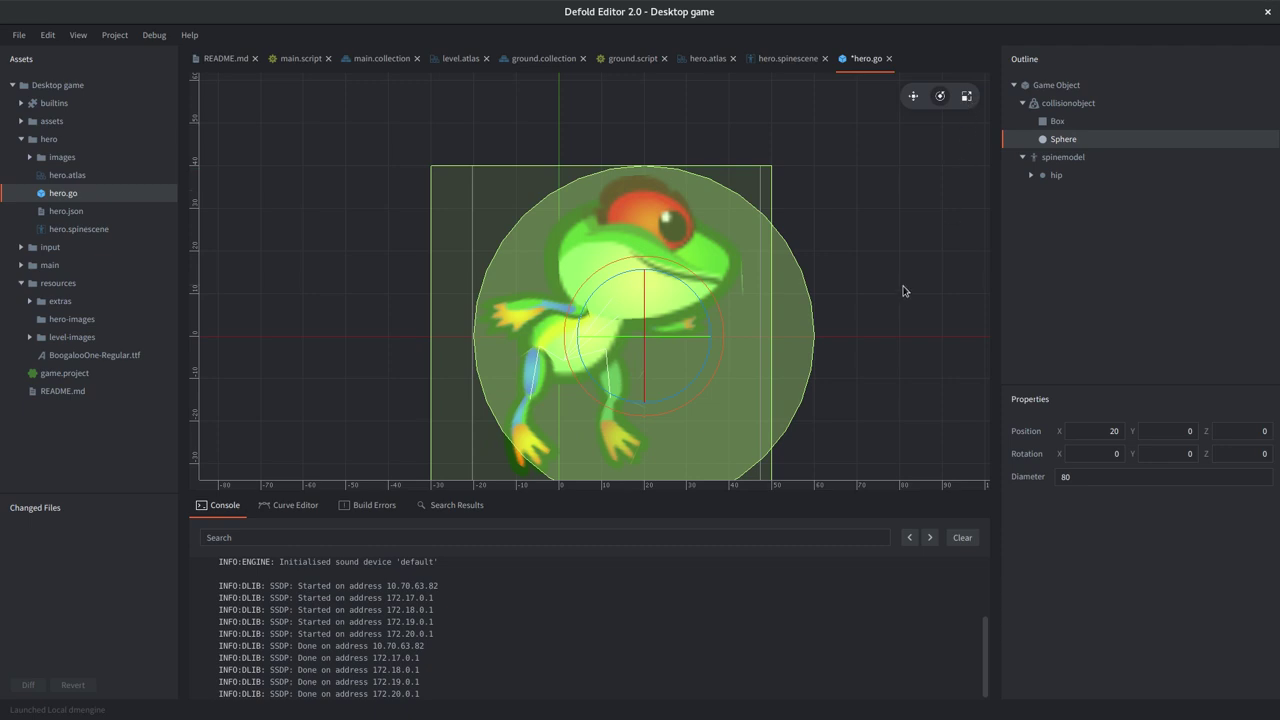
{"action": "key", "text": "ctrl+z"}
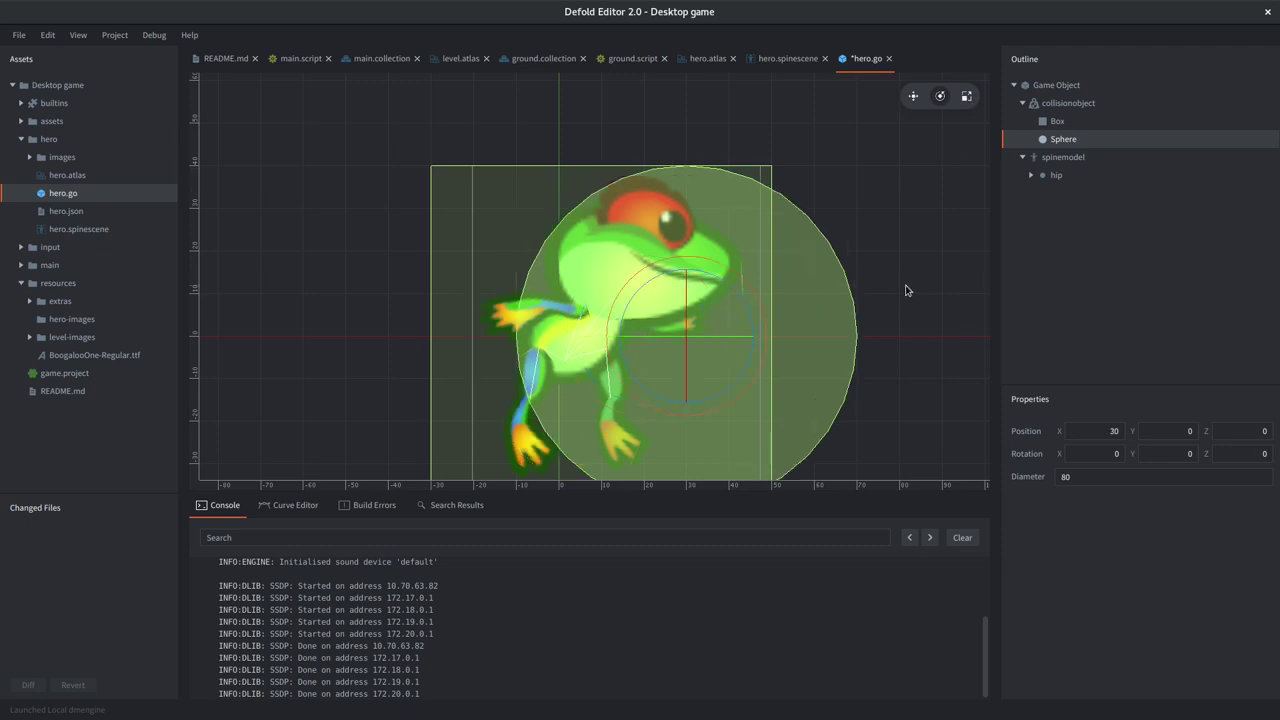
{"action": "key", "text": "ctrl+z"}
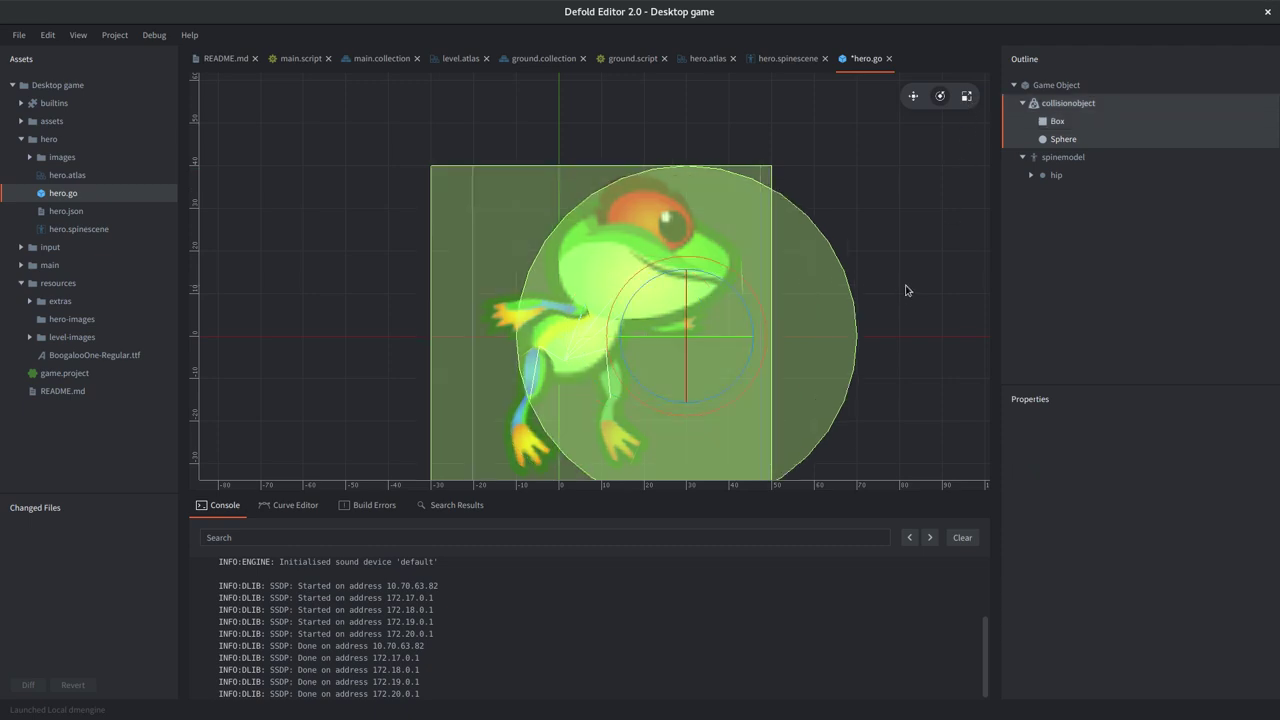
Step: Rotate the collision sphere about 4 degrees around its Y axis and undo the further trial rotations
{"action": "left_click", "coordinate": [1063, 139]}
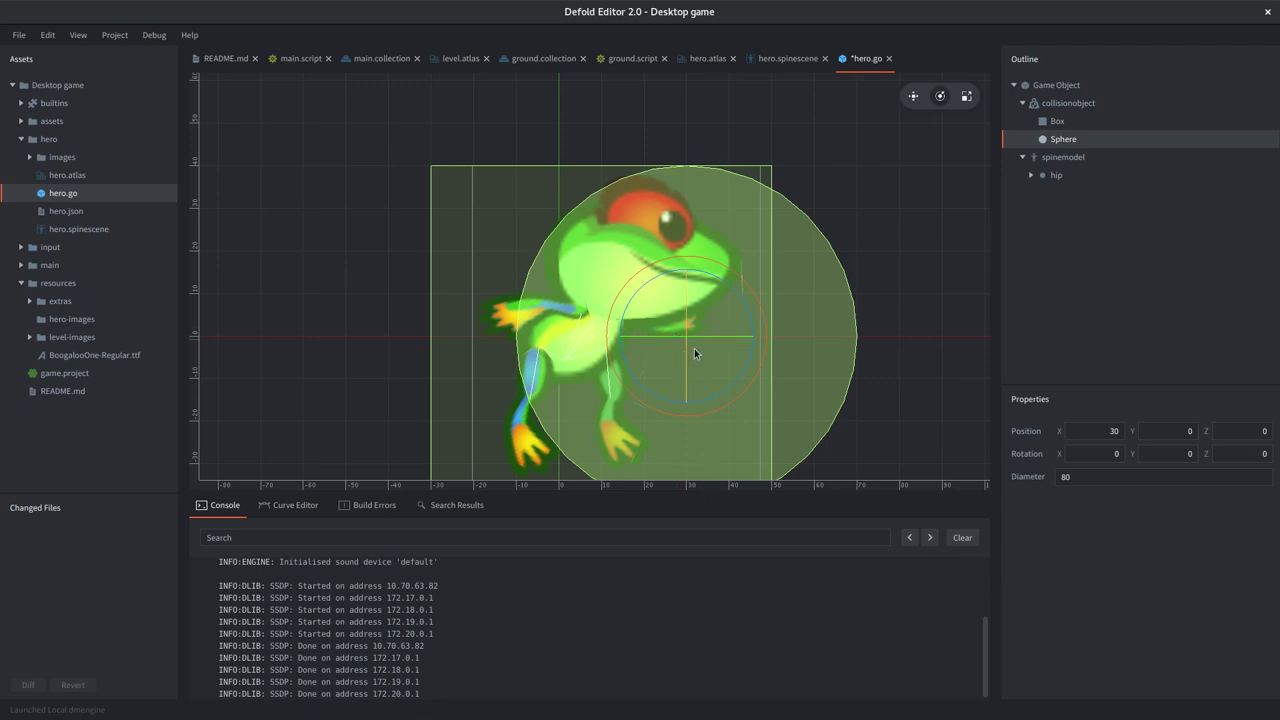
{"action": "left_click_drag", "start_coordinate": [693, 336], "coordinate": [700, 270]}
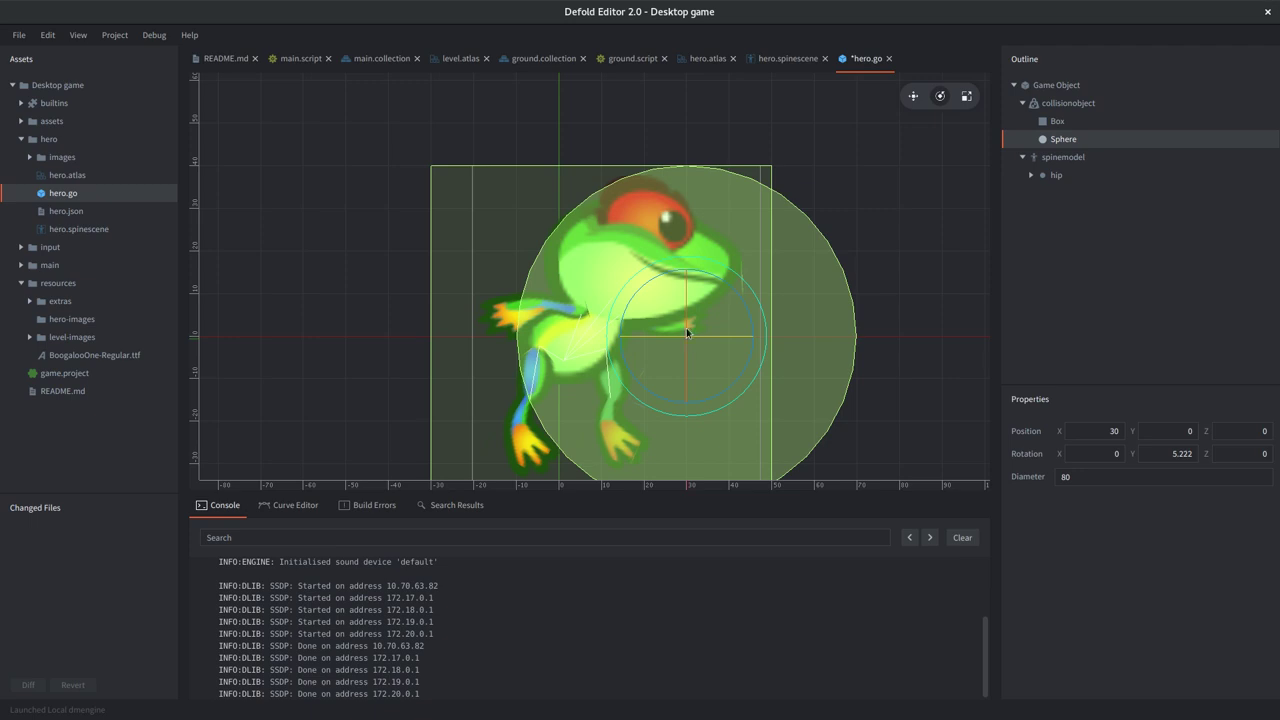
{"action": "left_click_drag", "start_coordinate": [687, 340], "coordinate": [629, 366]}
{"action": "key", "text": "ctrl+z"}
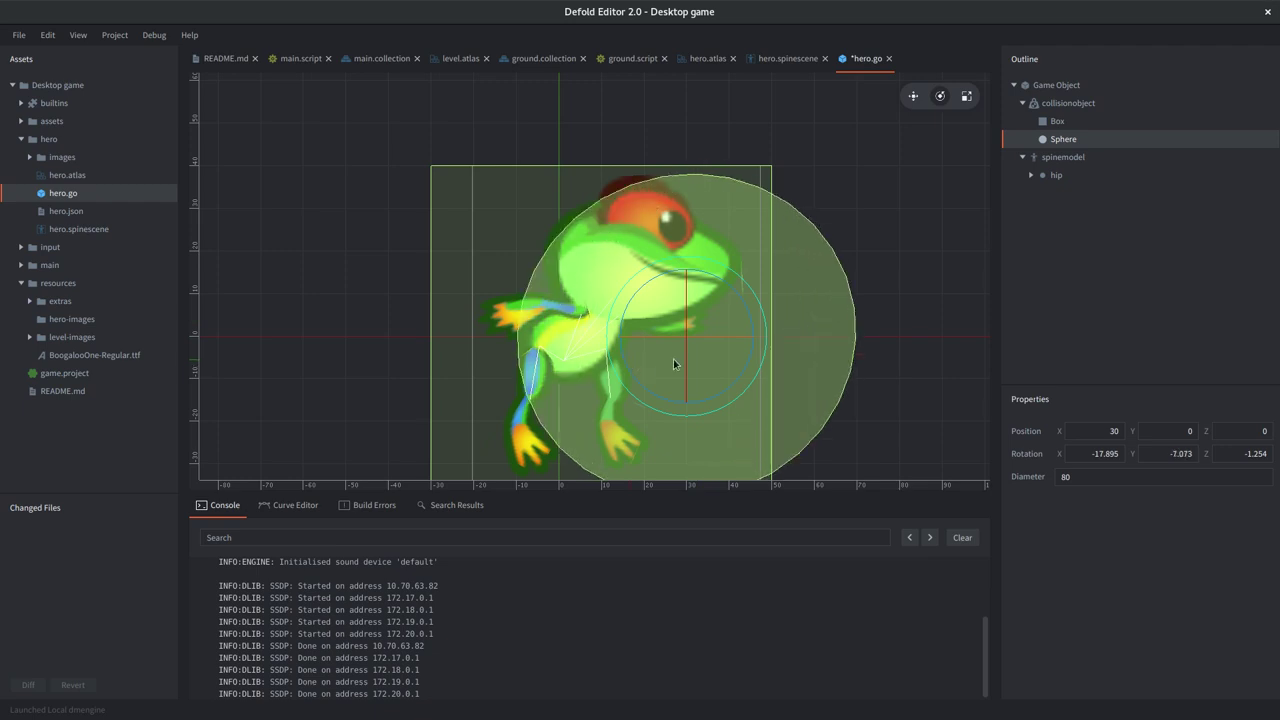
{"action": "key", "text": "ctrl+z"}
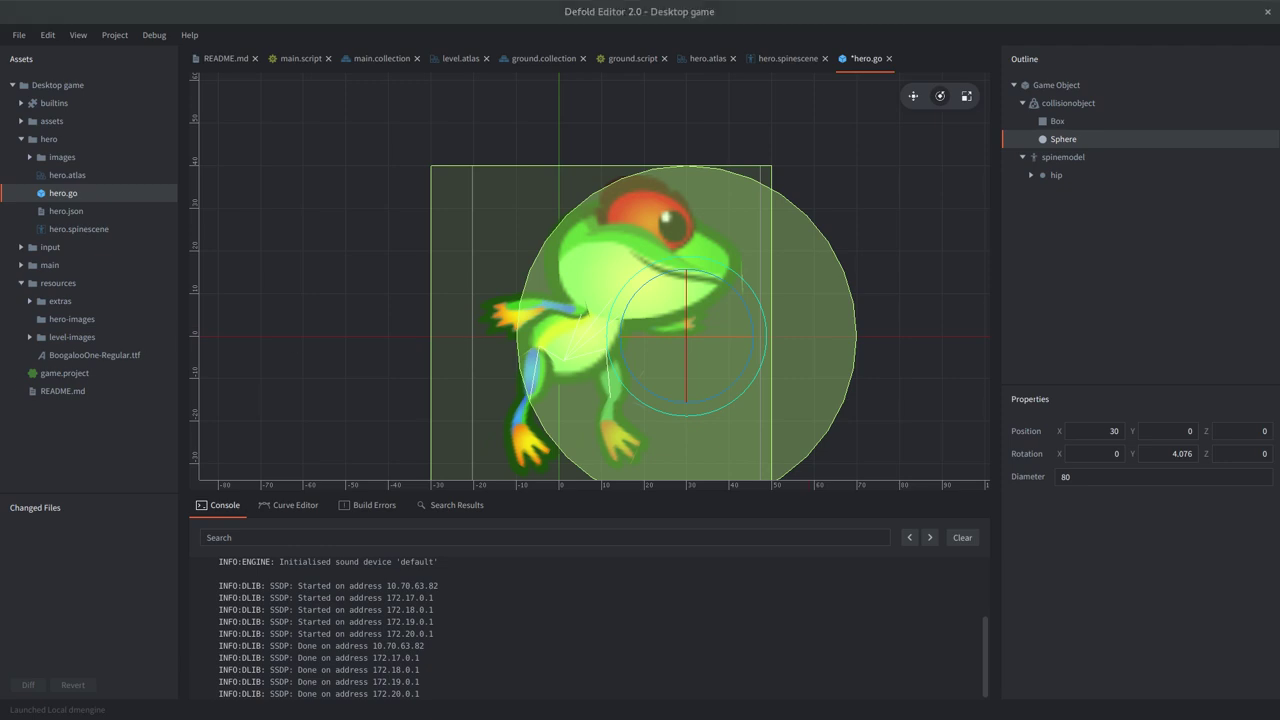
{"action": "key", "text": "ctrl+z"}
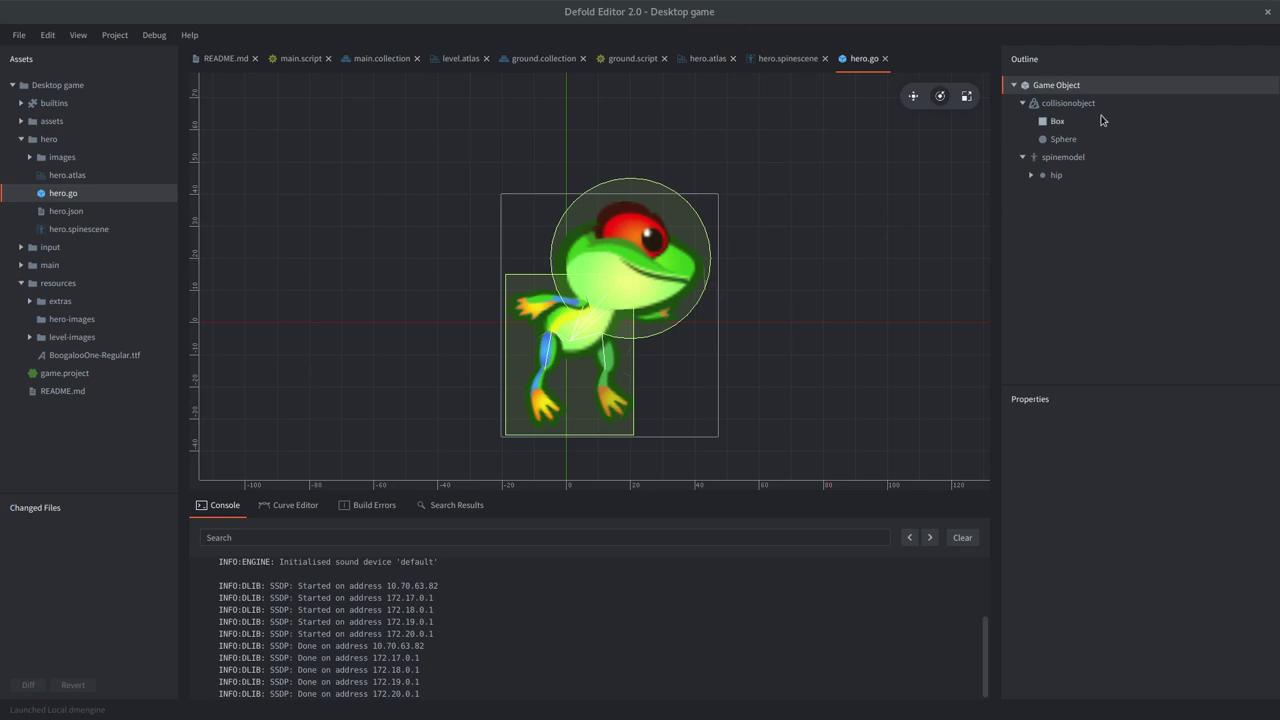
Step: Set the collision sphere's diameter to 48 and save the hero game object
{"action": "left_click", "coordinate": [1051, 128]}
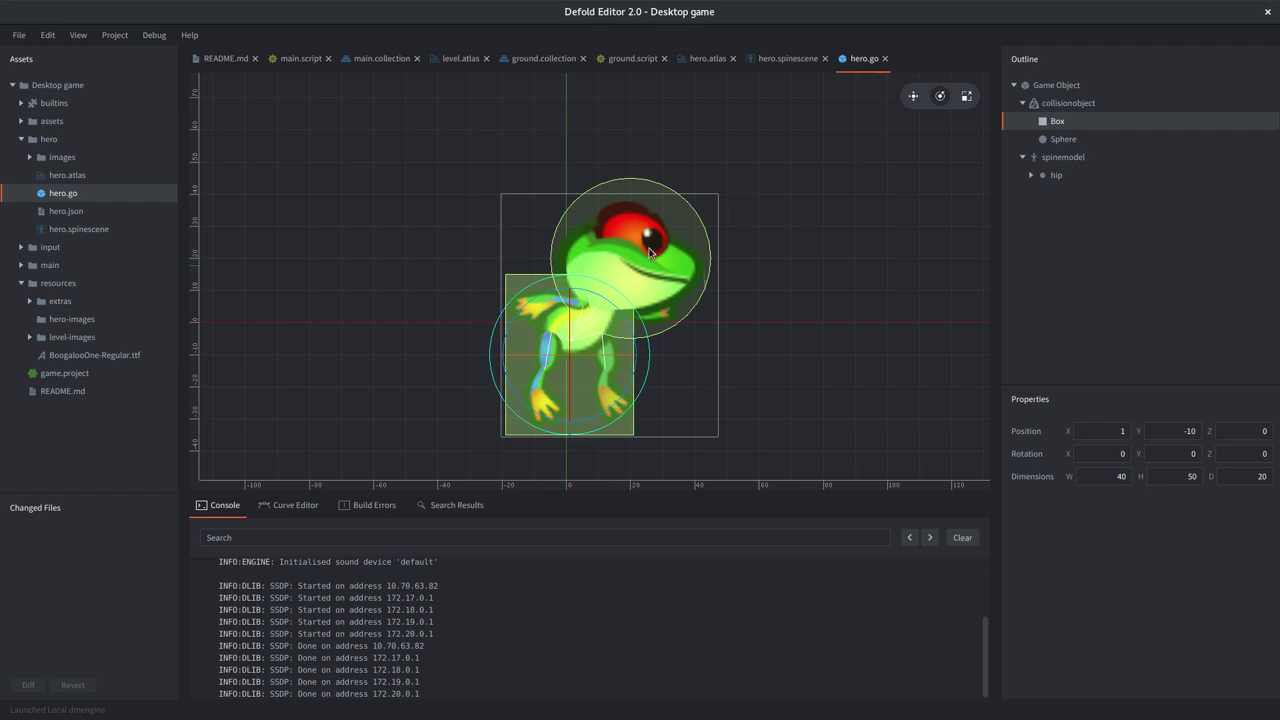
{"action": "left_click", "coordinate": [1063, 139]}
{"action": "left_click", "coordinate": [1080, 476]}
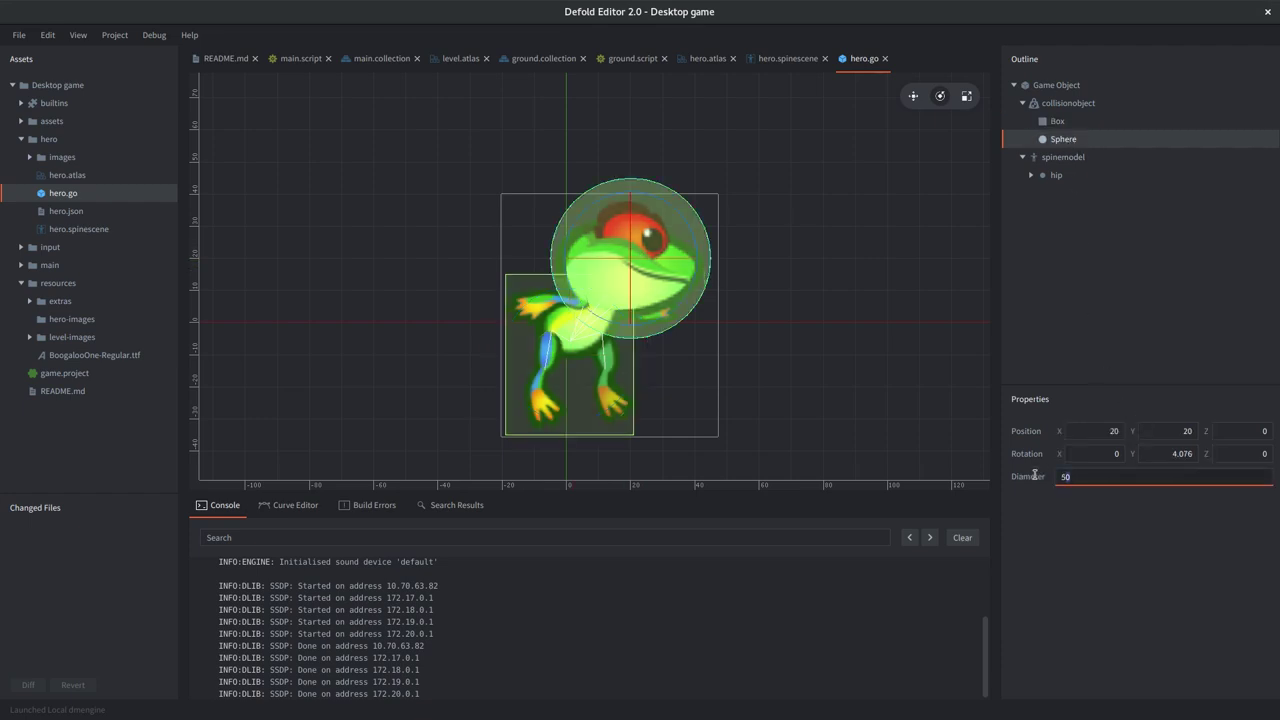
{"action": "key", "text": "ctrl+a"}
{"action": "key", "text": "Return"}
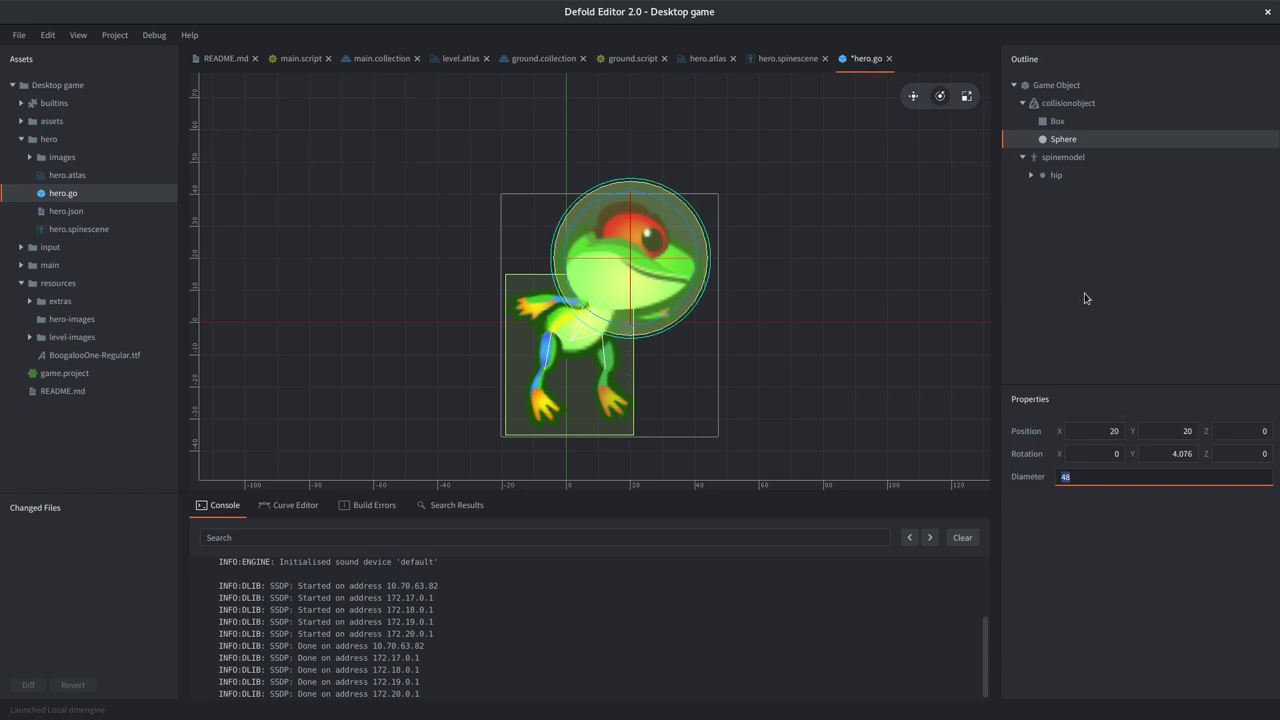
{"action": "left_click", "coordinate": [1060, 138]}
{"action": "left_click", "coordinate": [1060, 86]}
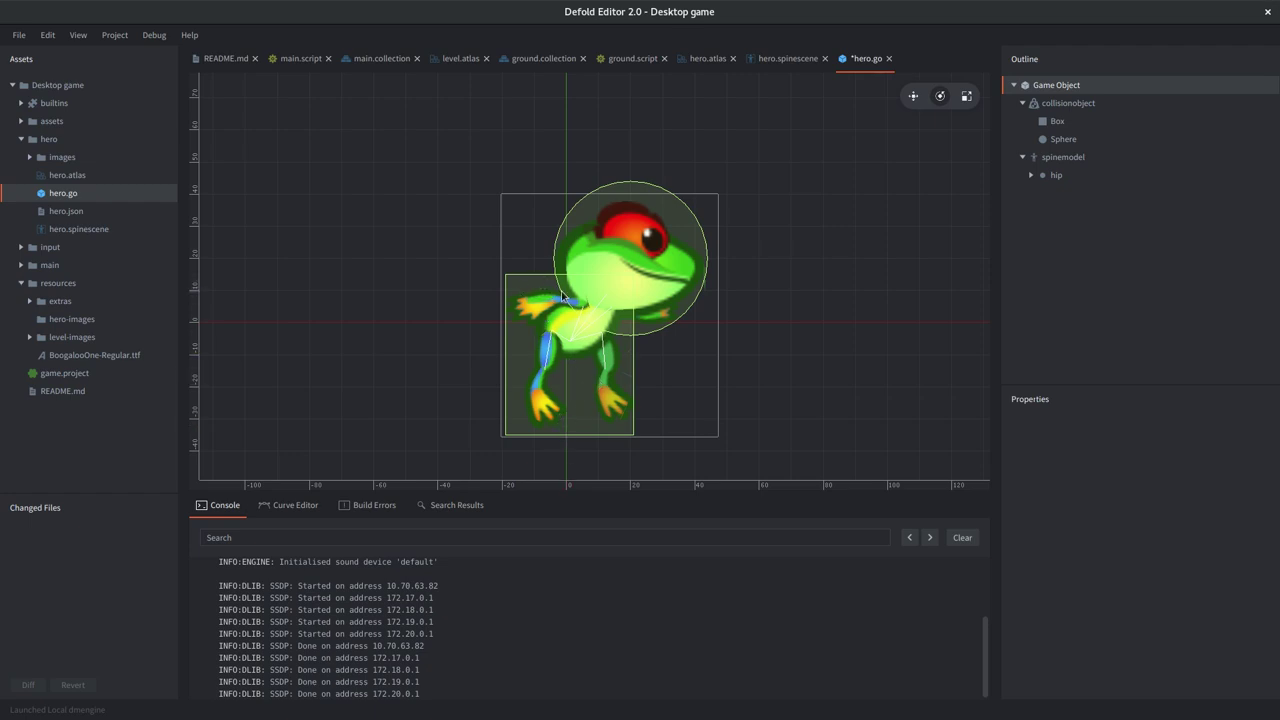
{"action": "key", "text": "ctrl+s"}
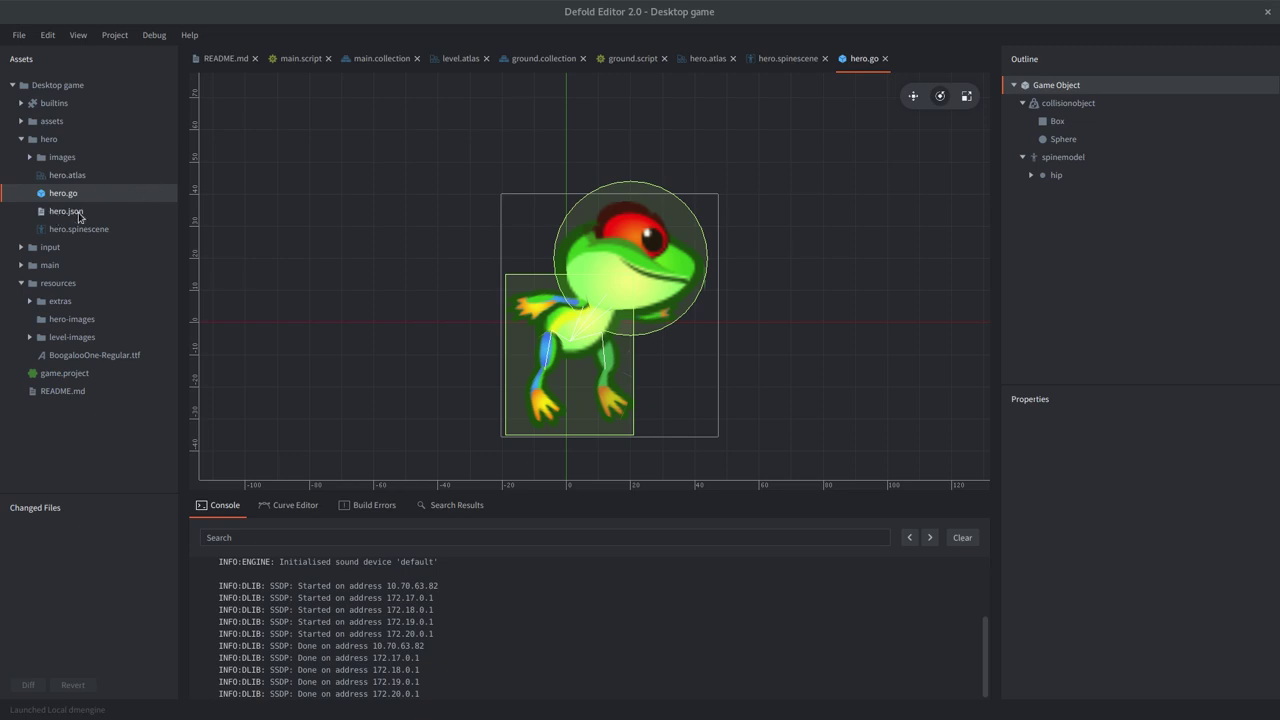
{"action": "left_click", "coordinate": [58, 158]}
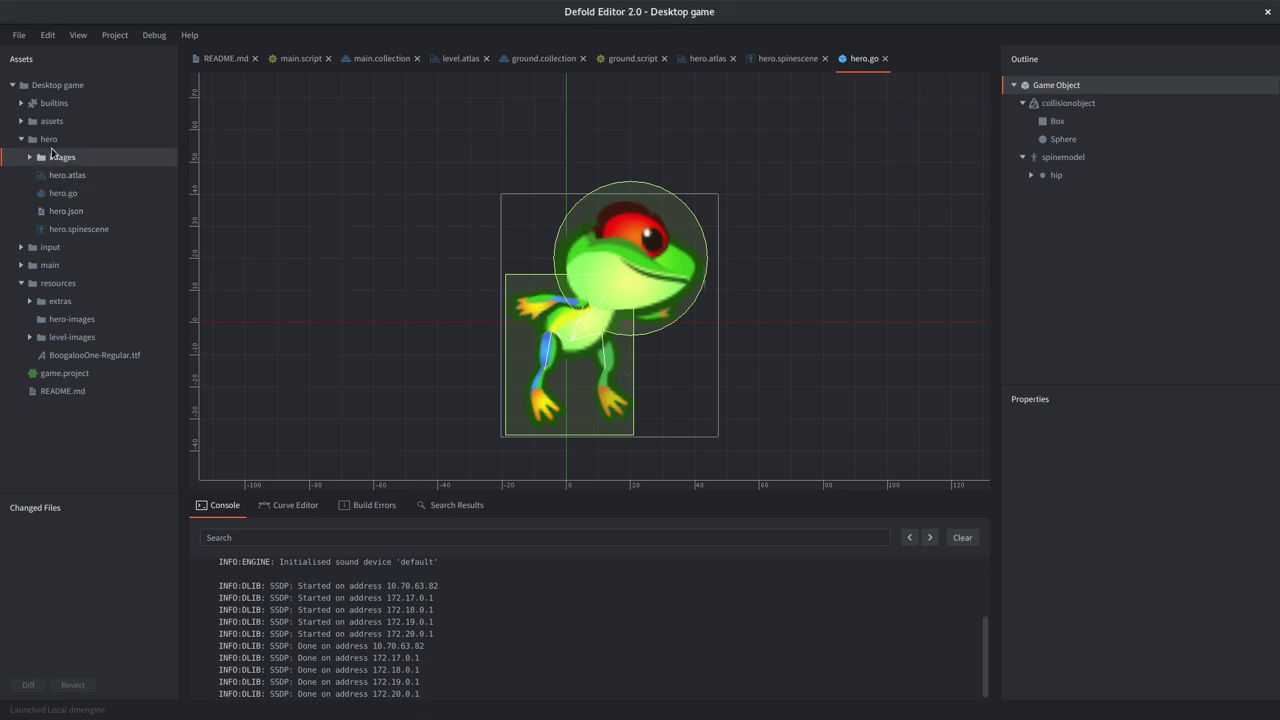
{"action": "left_click", "coordinate": [52, 142]}
{"action": "right_click", "coordinate": [52, 144]}
{"action": "left_click", "coordinate": [26, 146]}
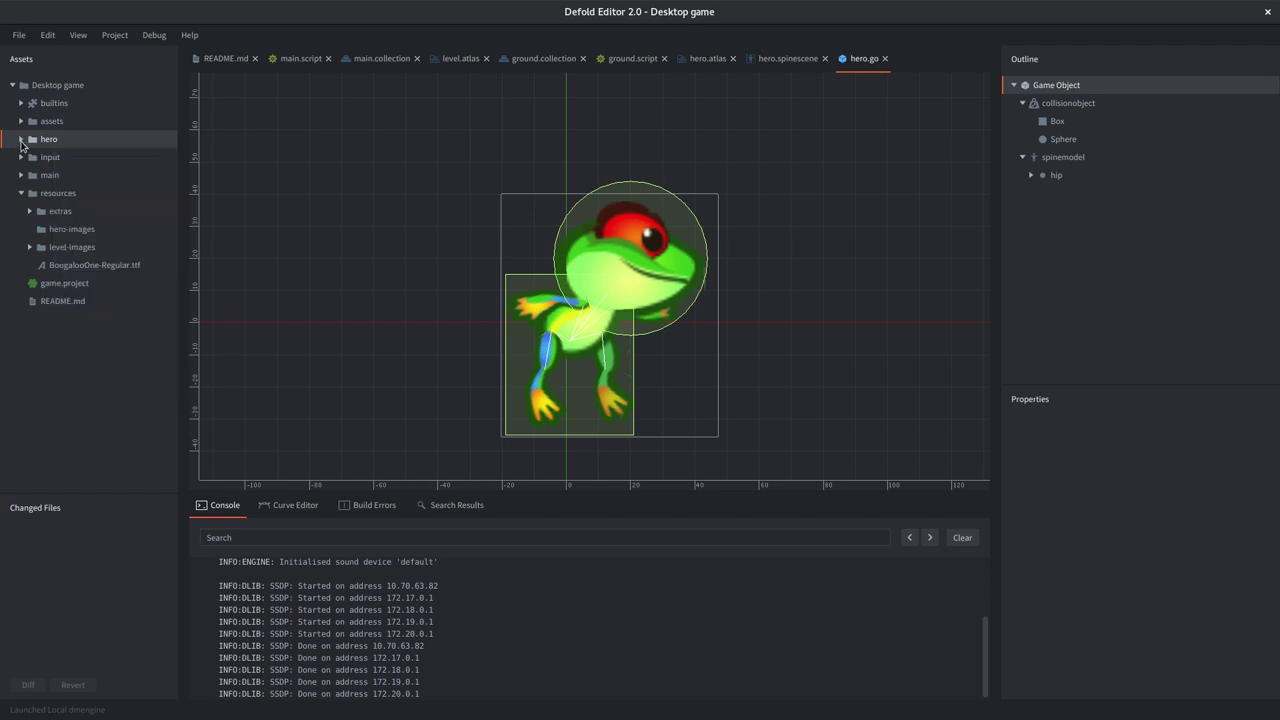
{"action": "right_click", "coordinate": [39, 143]}
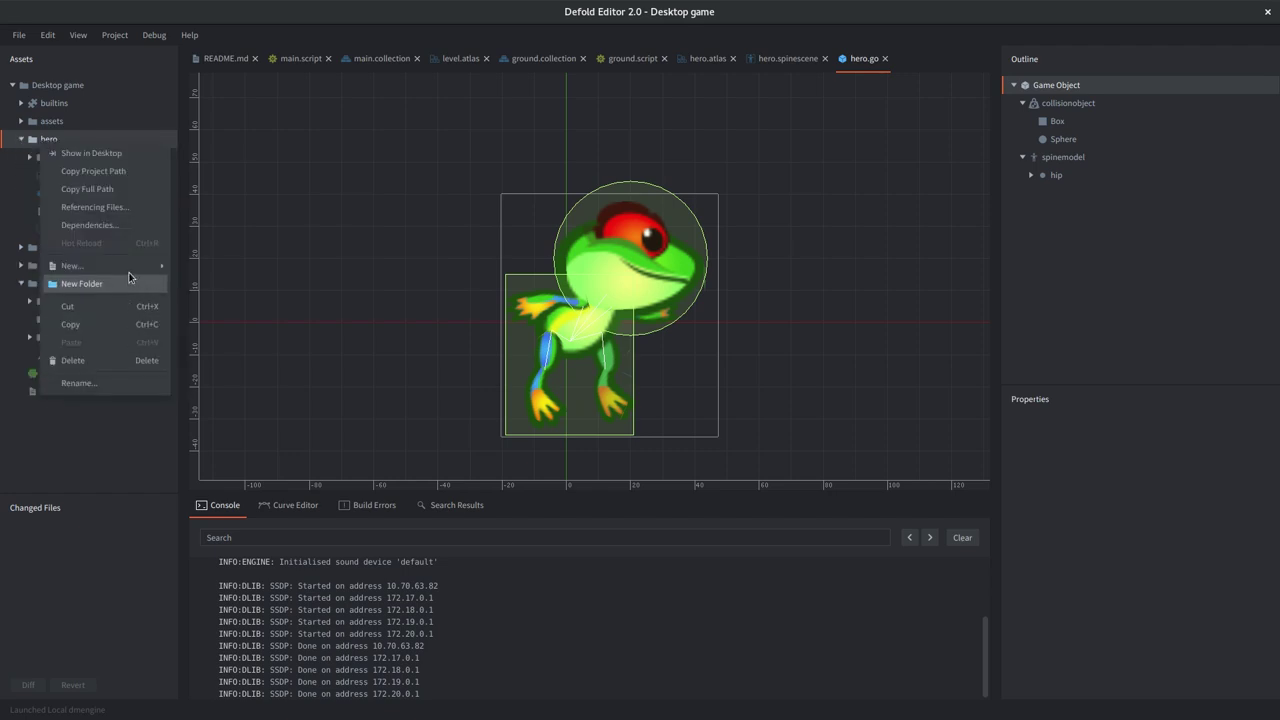
{"action": "mouse_move", "coordinate": [137, 265]}
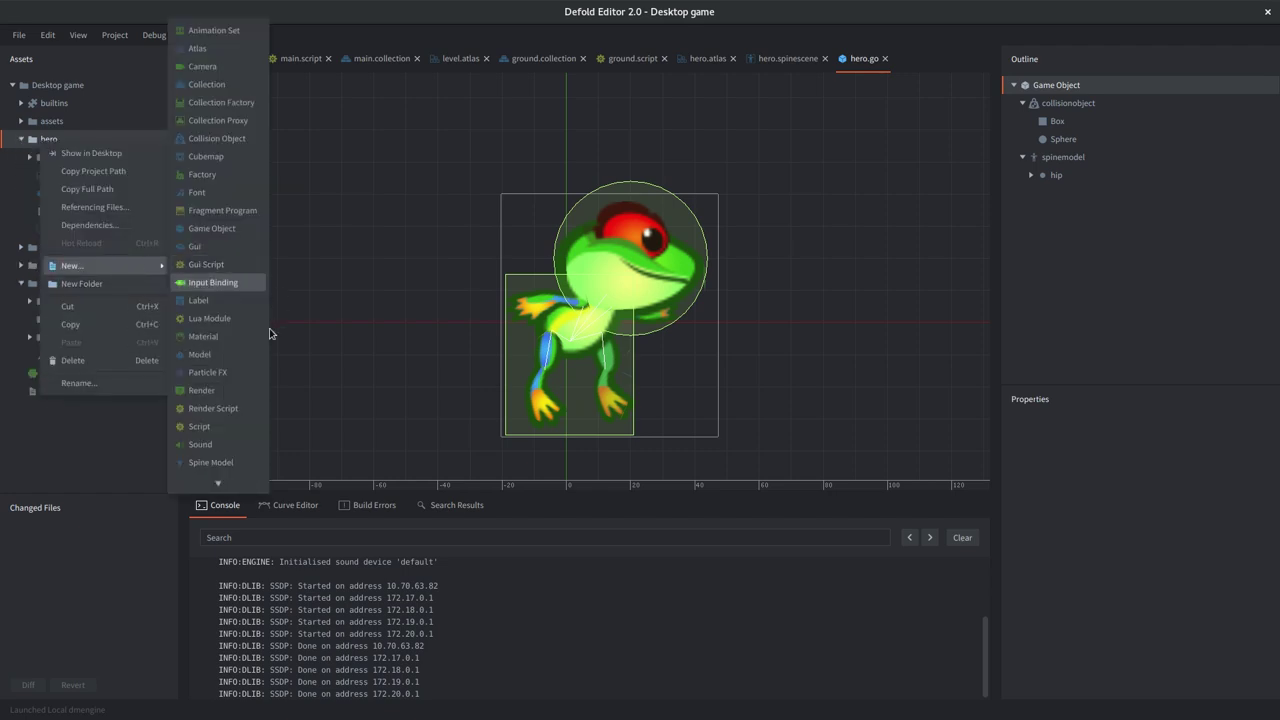
{"action": "mouse_move", "coordinate": [216, 484]}
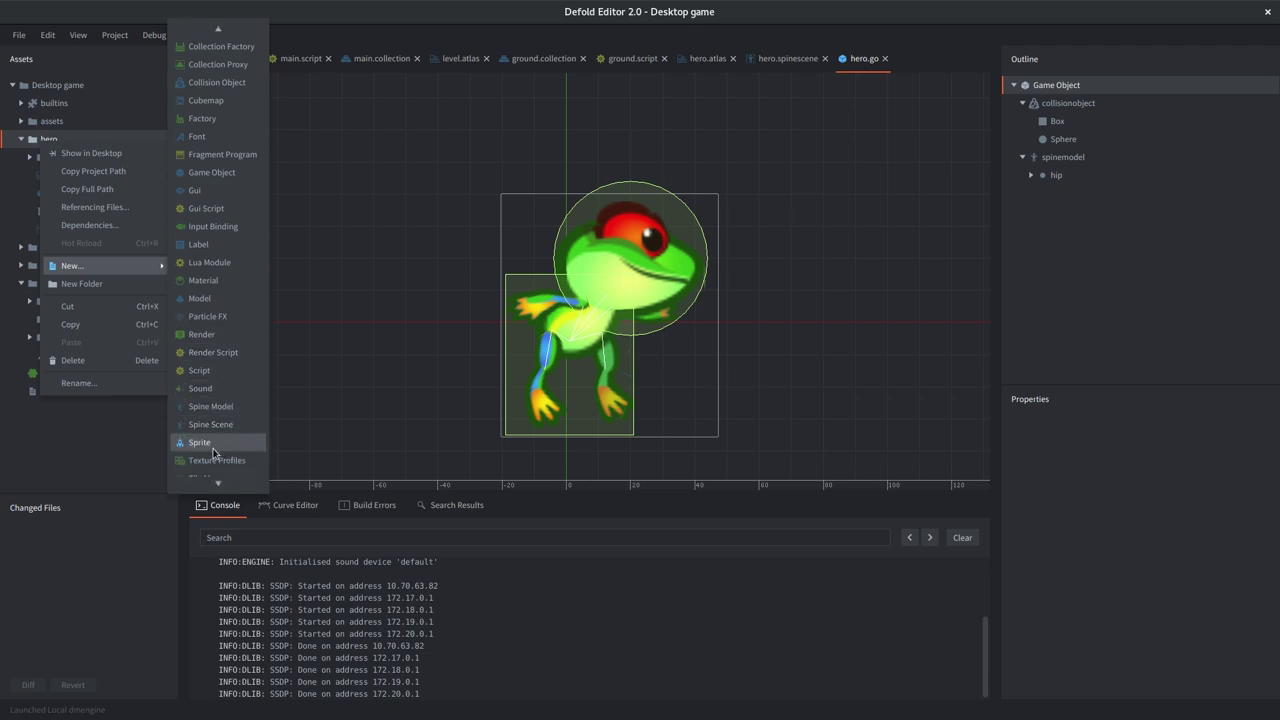
{"action": "left_click", "coordinate": [213, 450]}
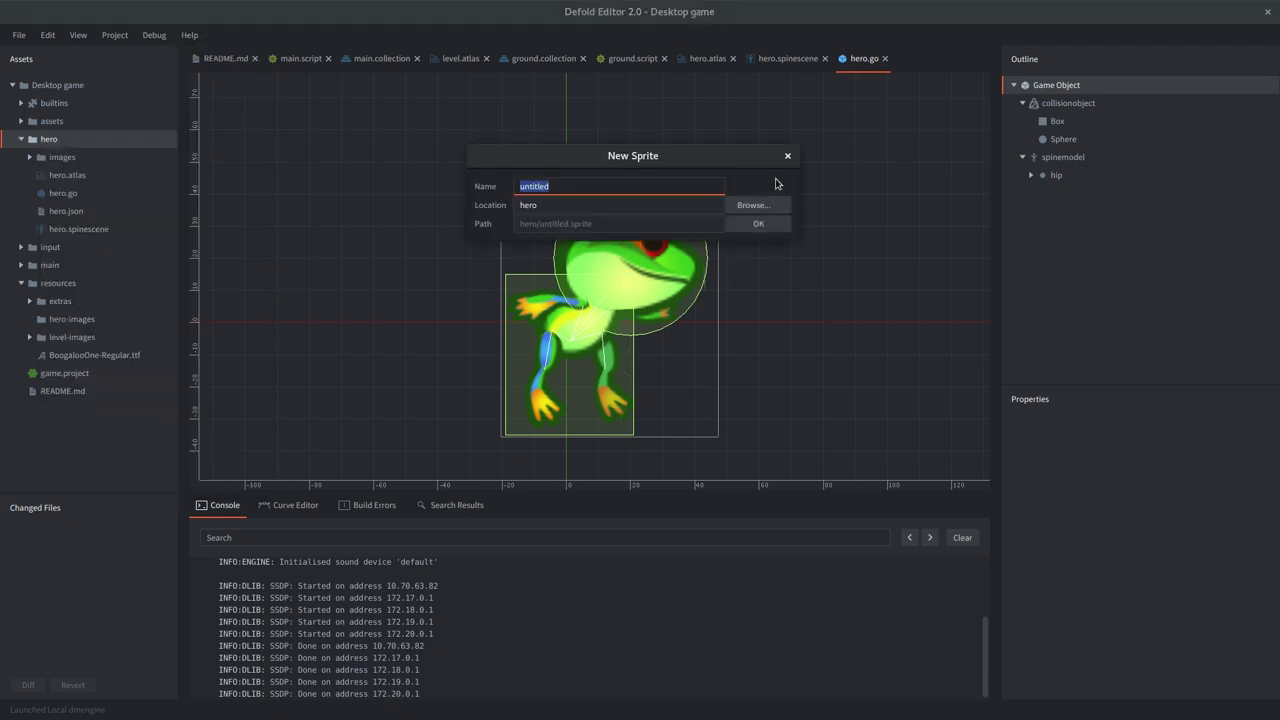
Step: Create a new script file named hero in the hero folder
{"action": "right_click", "coordinate": [42, 150]}
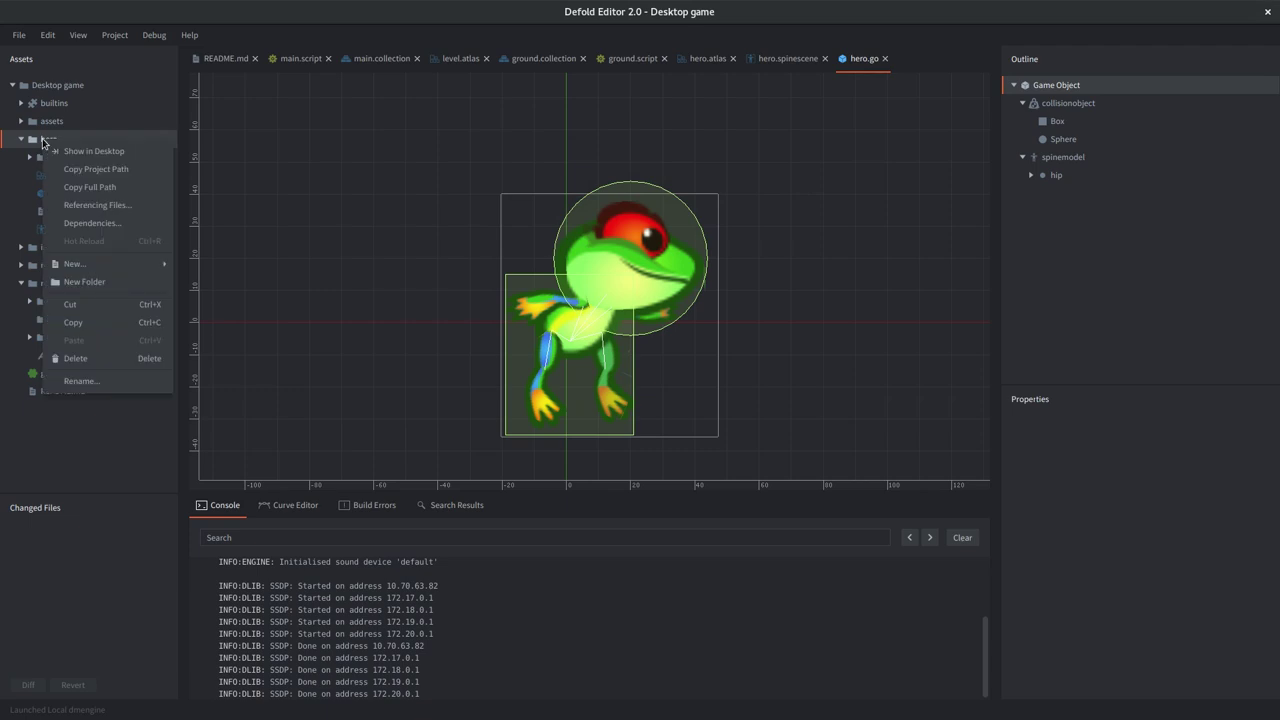
{"action": "mouse_move", "coordinate": [124, 263]}
{"action": "mouse_move", "coordinate": [220, 483]}
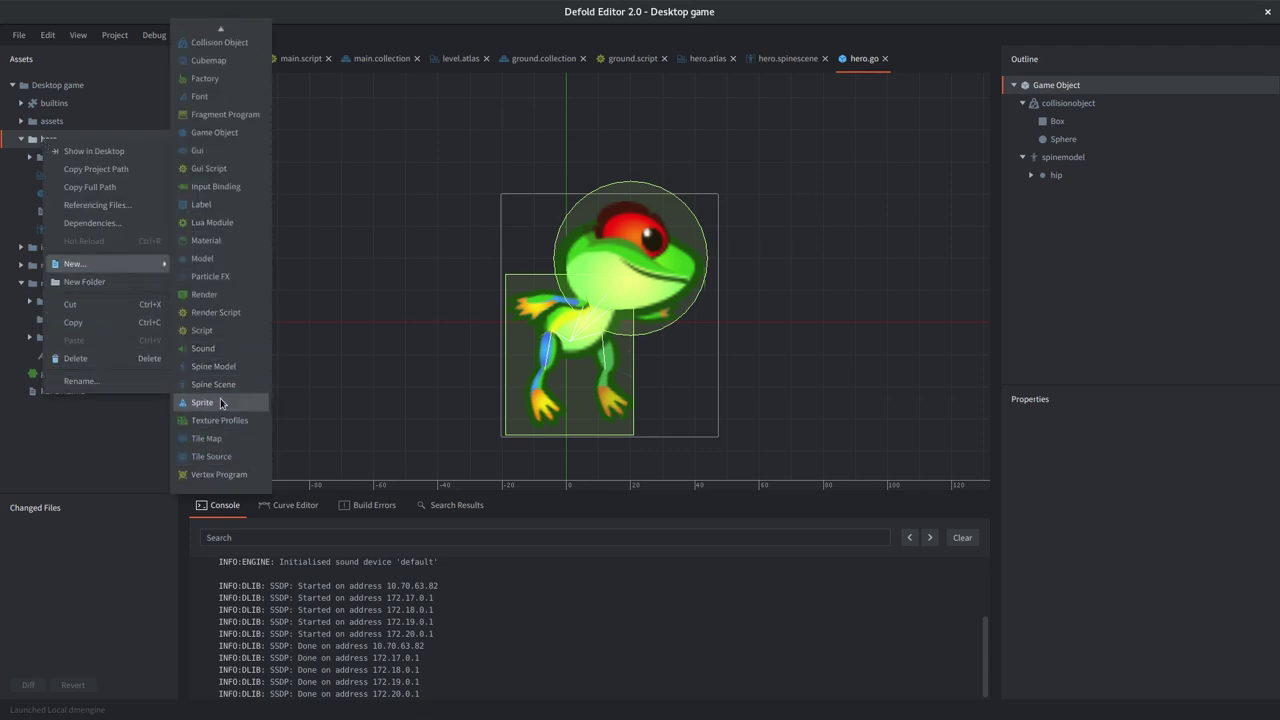
{"action": "left_click", "coordinate": [222, 332]}
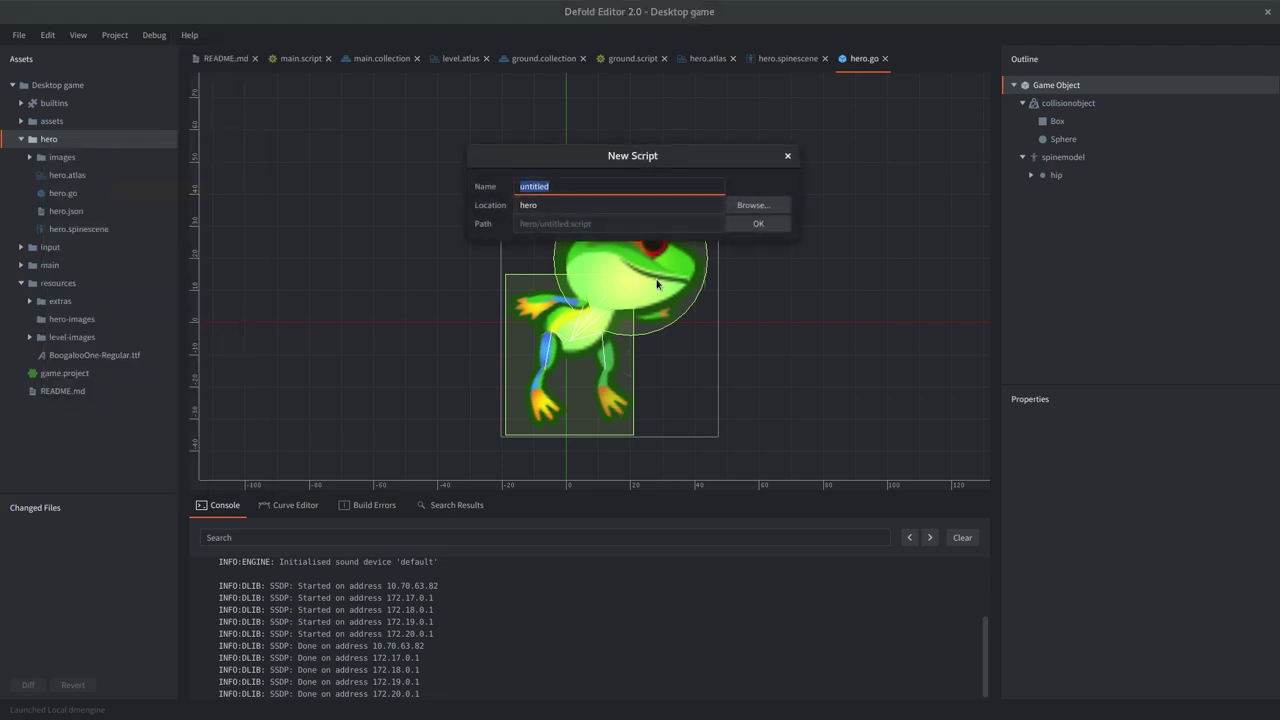
{"action": "type", "text": "hero"}
{"action": "left_click", "coordinate": [760, 224]}
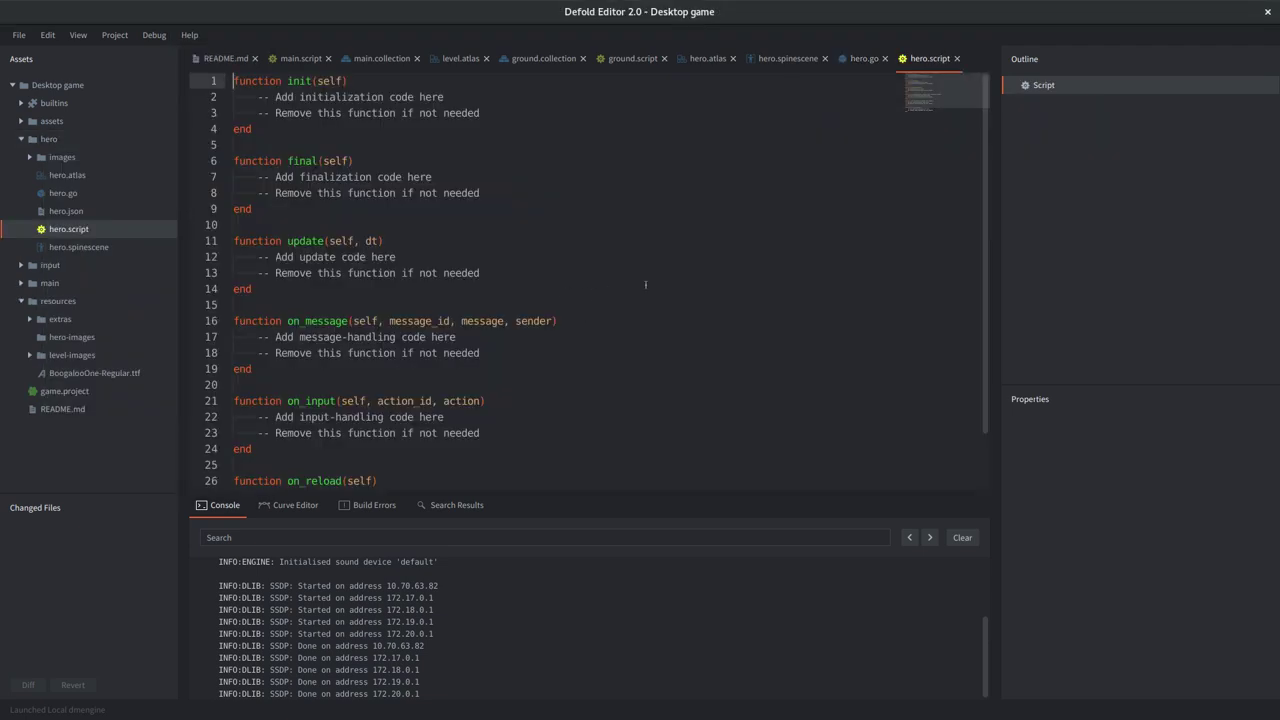
Step: Replace all template code in hero.script with the copied hero movement and jump code, and save the script
{"action": "scroll", "coordinate": [320, 140], "scroll_direction": "down", "scroll_amount": 2}
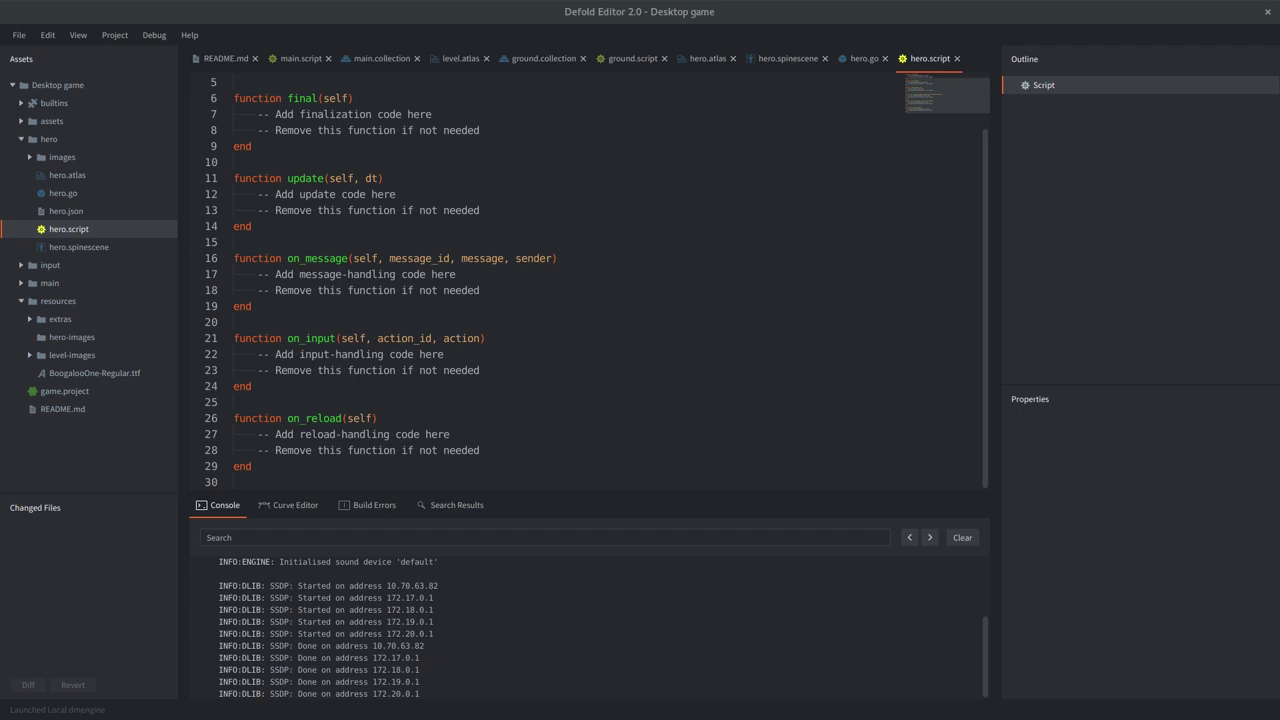
{"action": "key", "text": "ctrl+a"}
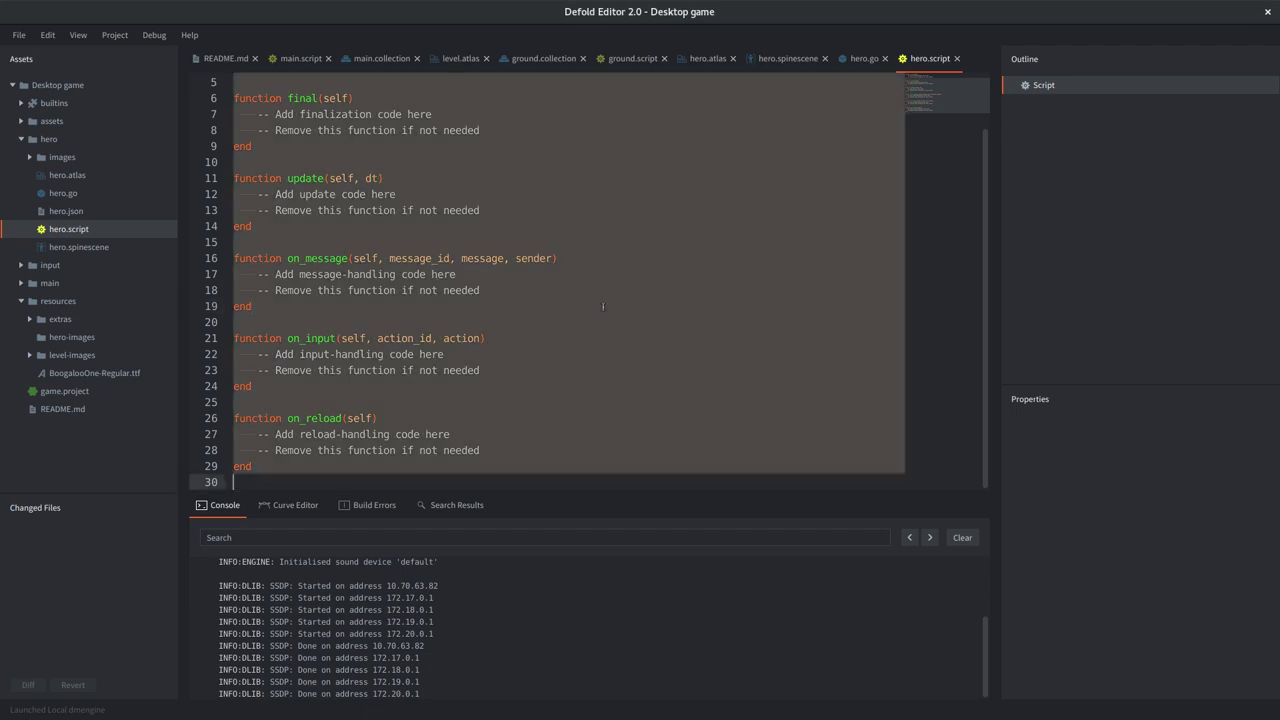
{"action": "key", "text": "ctrl+v"}
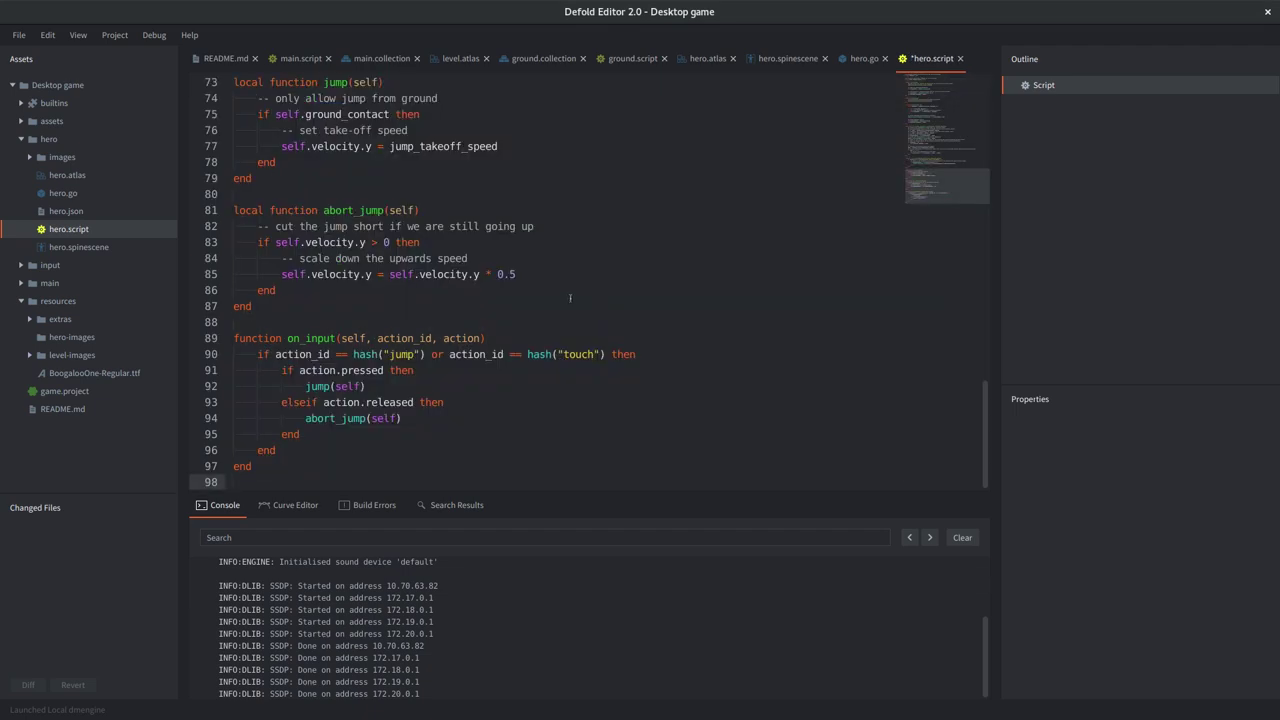
{"action": "key", "text": "ctrl+s"}
Step: Examine the gravity and jump take-off speed constants and the init, final and update functions in hero.script
{"action": "scroll", "coordinate": [577, 280], "scroll_direction": "up", "scroll_amount": 20}
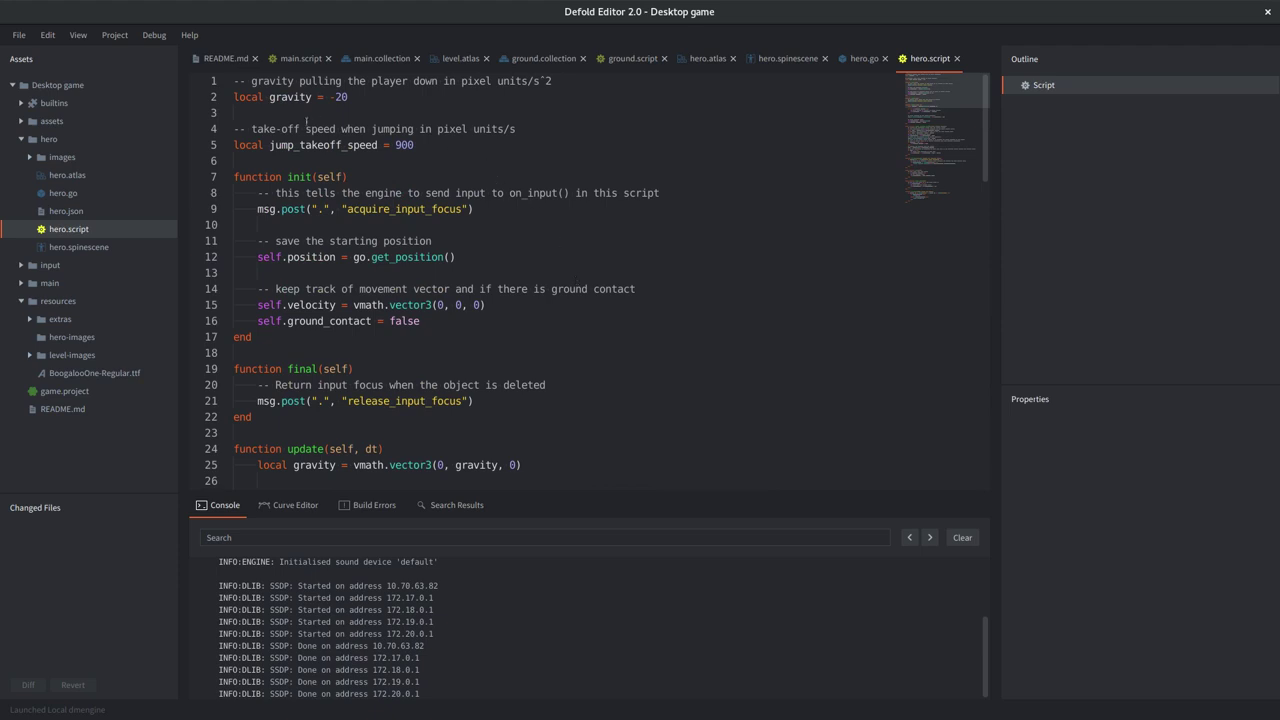
{"action": "left_click", "coordinate": [290, 97]}
{"action": "double_click", "coordinate": [346, 146]}
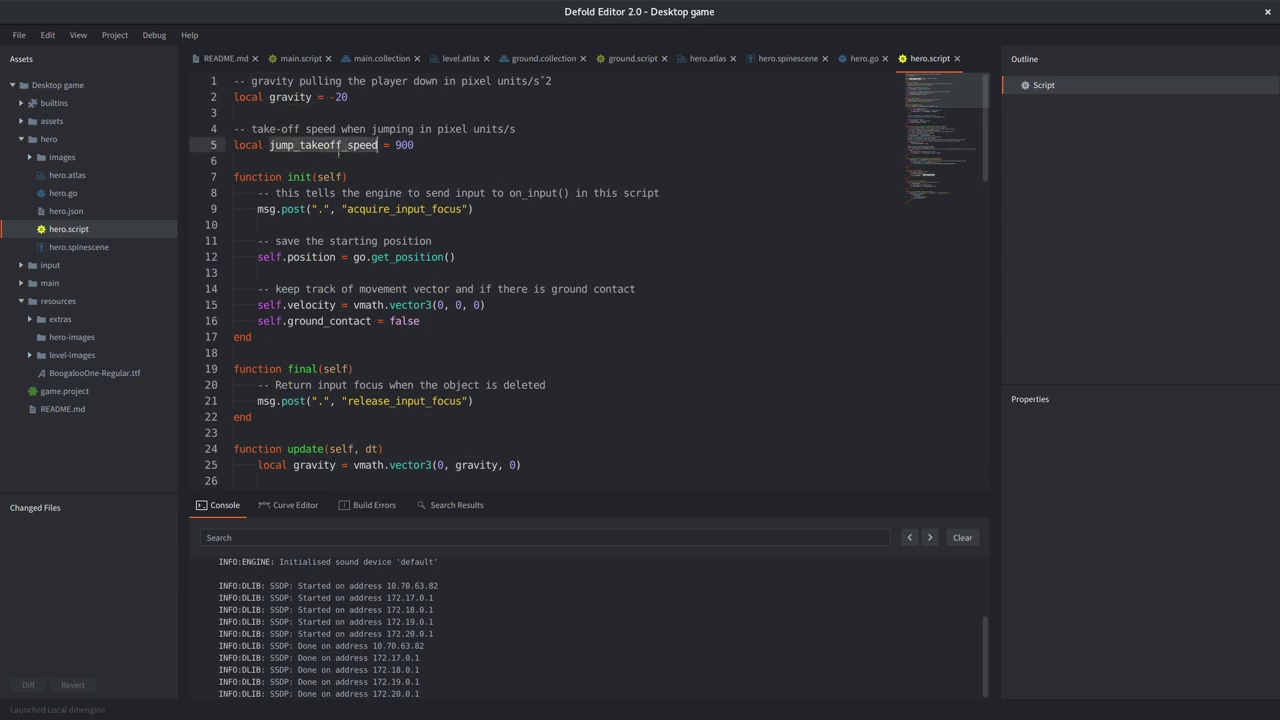
{"action": "left_click", "coordinate": [488, 130]}
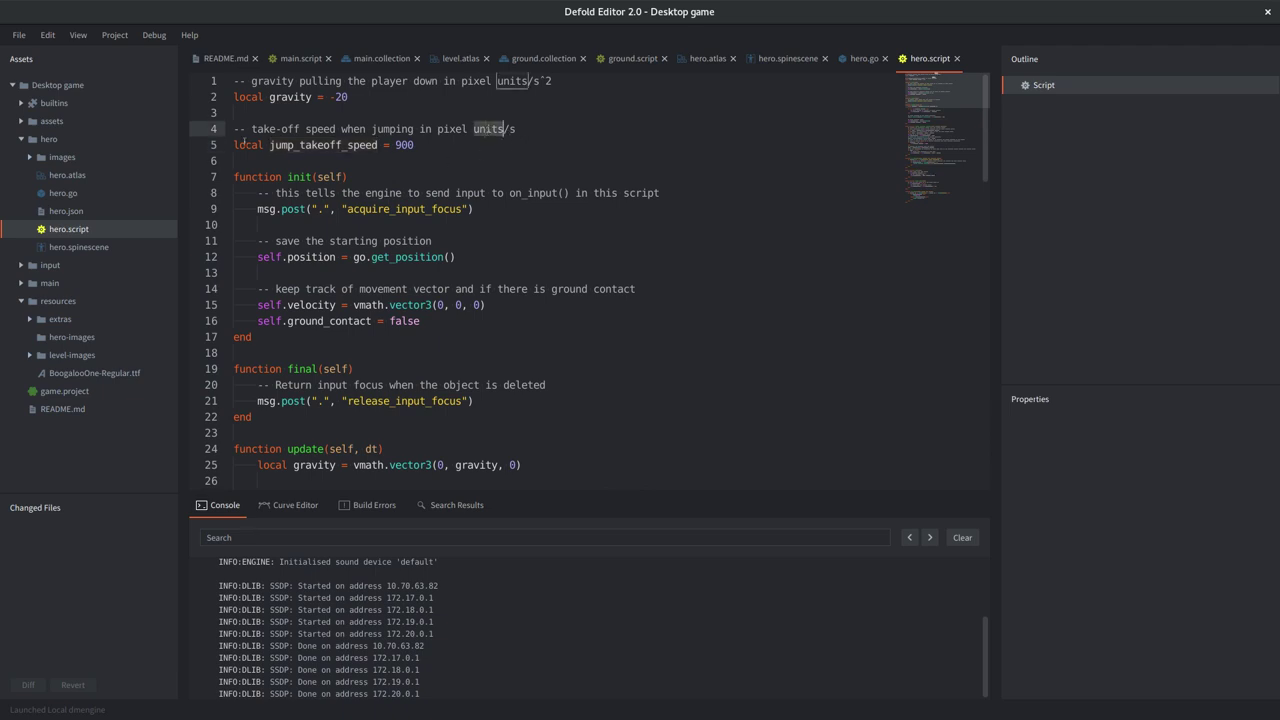
{"action": "left_click", "coordinate": [328, 130]}
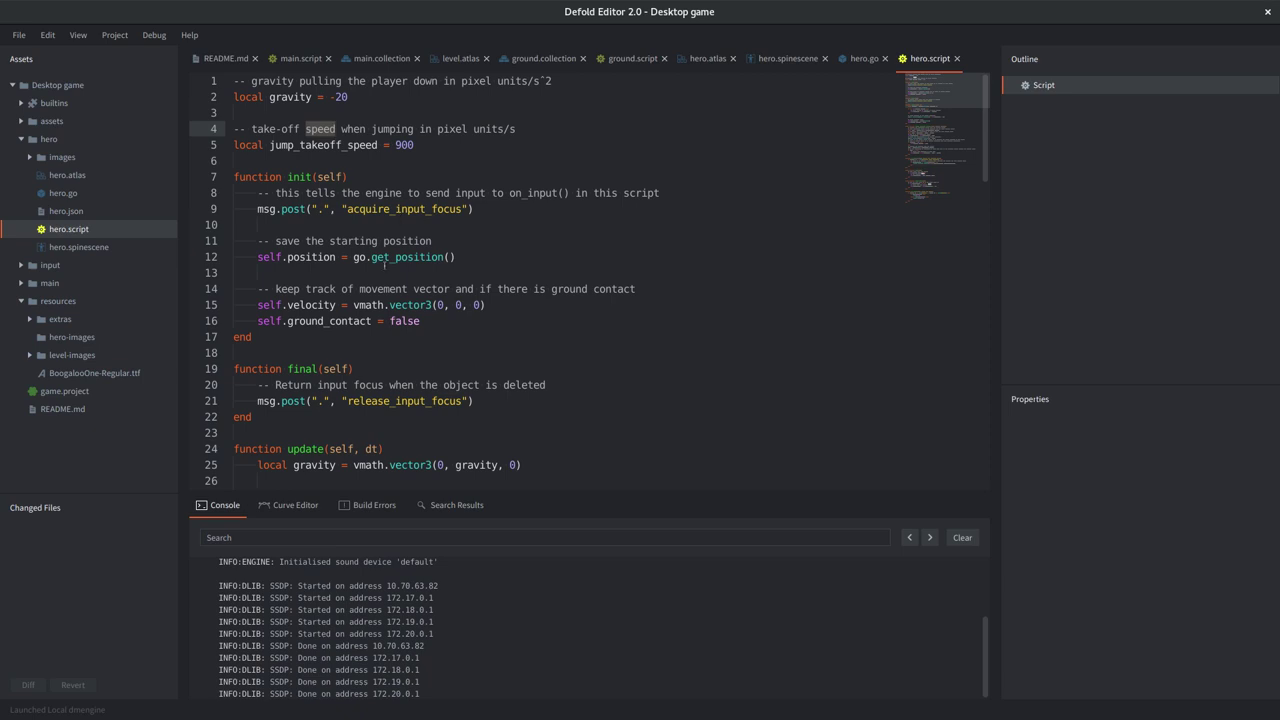
{"action": "scroll", "coordinate": [364, 307], "scroll_direction": "down", "scroll_amount": 2}
{"action": "scroll", "coordinate": [294, 307], "scroll_direction": "down", "scroll_amount": 2}
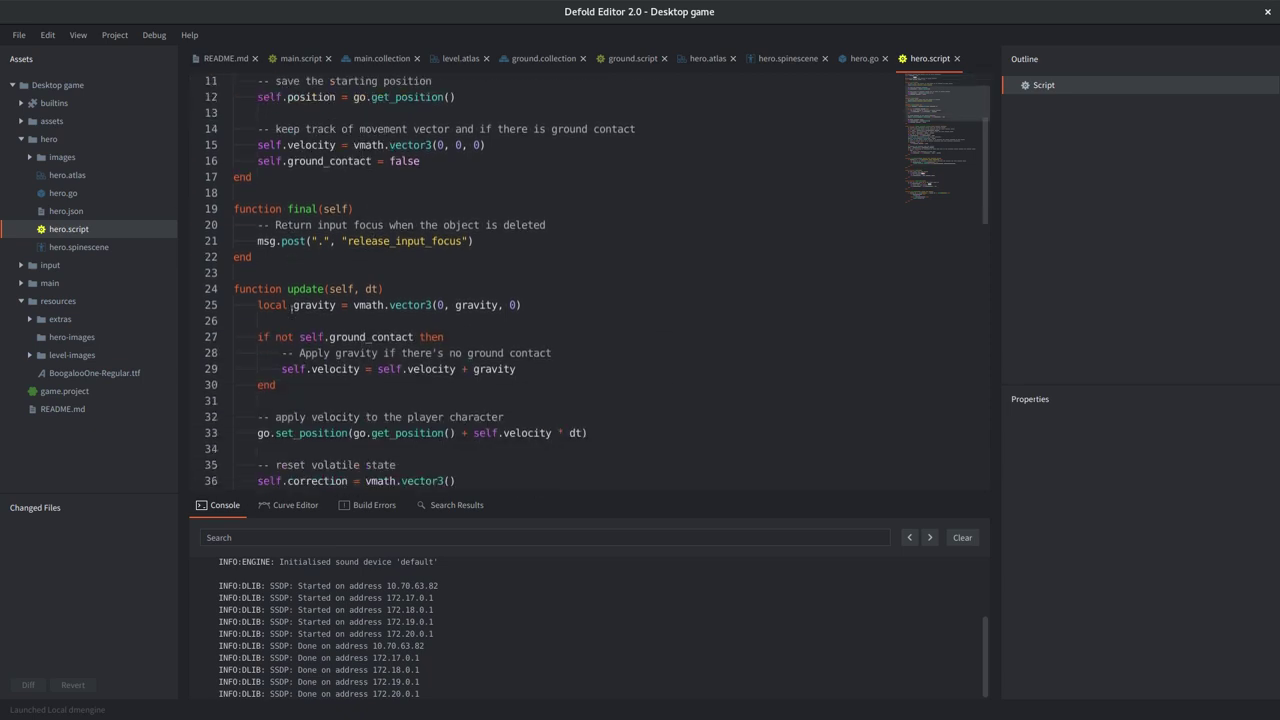
{"action": "double_click", "coordinate": [302, 289]}
{"action": "scroll", "coordinate": [320, 250], "scroll_direction": "down", "scroll_amount": 5}
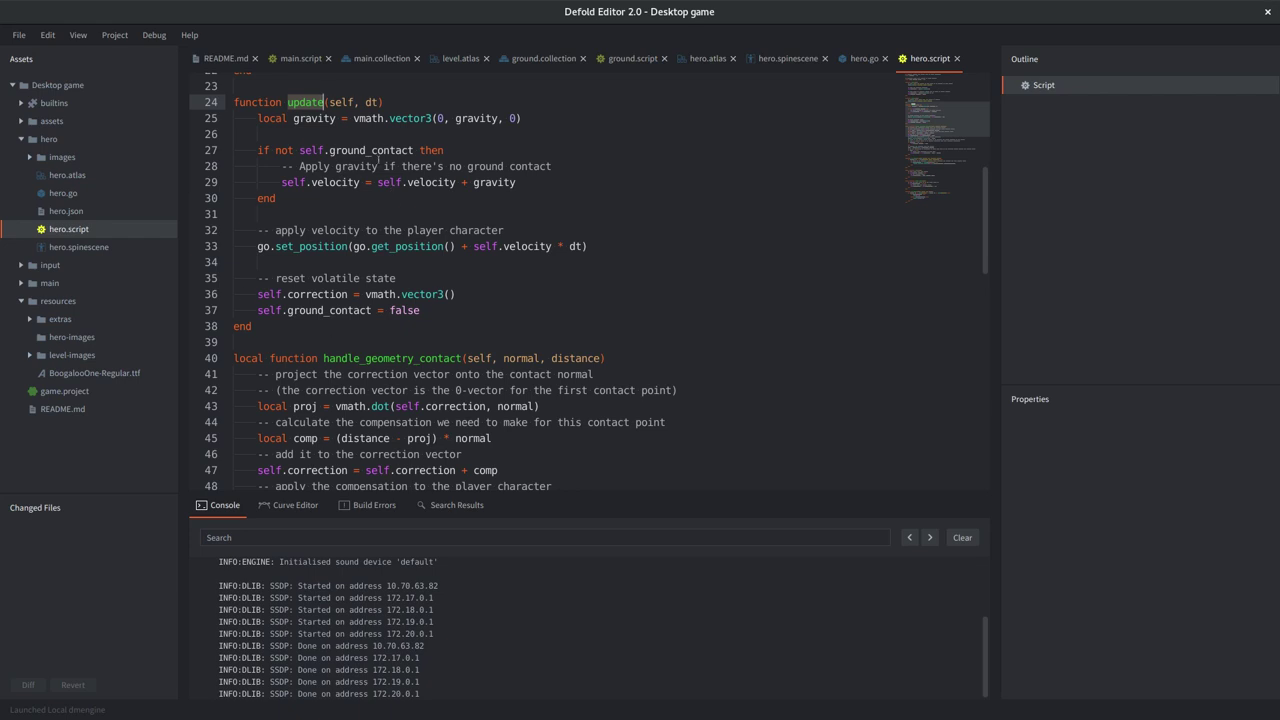
Step: Examine the rest of the update function, then handle_geometry_contact and the on_message contact point handling in hero.script
{"action": "scroll", "coordinate": [378, 159], "scroll_direction": "down", "scroll_amount": 2}
{"action": "scroll", "coordinate": [428, 179], "scroll_direction": "up", "scroll_amount": 2}
{"action": "scroll", "coordinate": [413, 193], "scroll_direction": "down", "scroll_amount": 3}
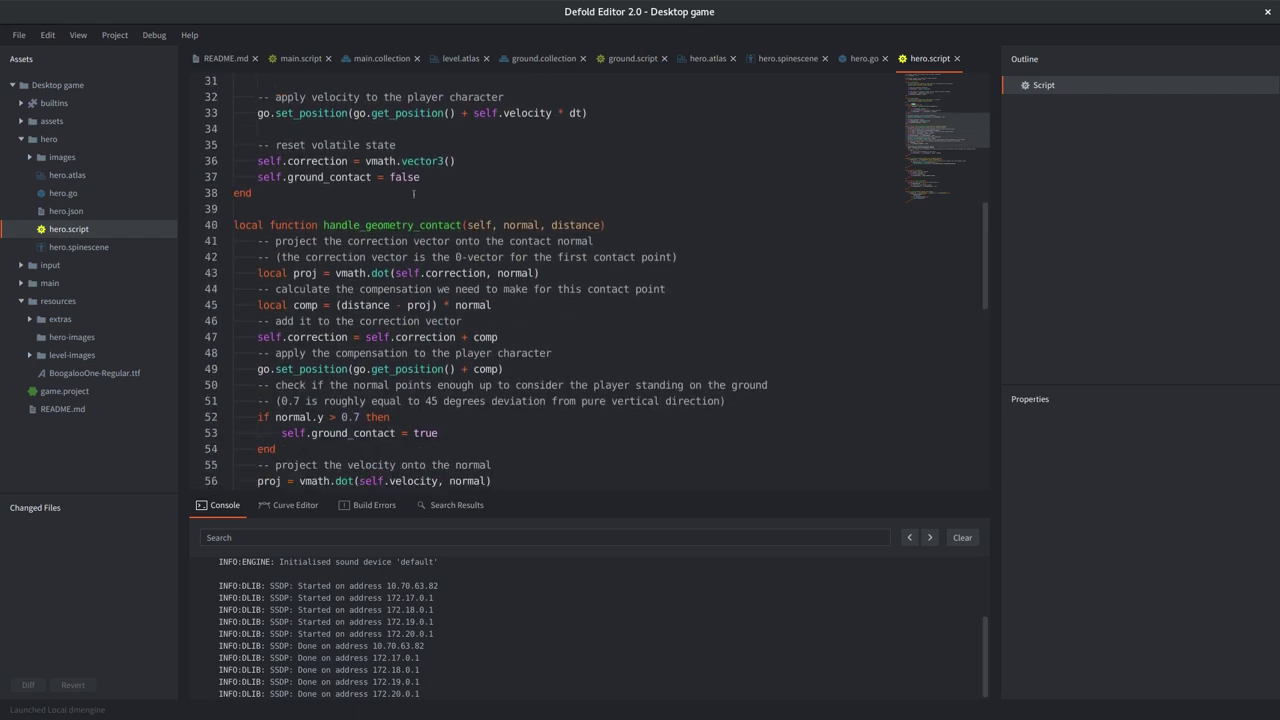
{"action": "double_click", "coordinate": [383, 225]}
{"action": "scroll", "coordinate": [393, 240], "scroll_direction": "down", "scroll_amount": 1}
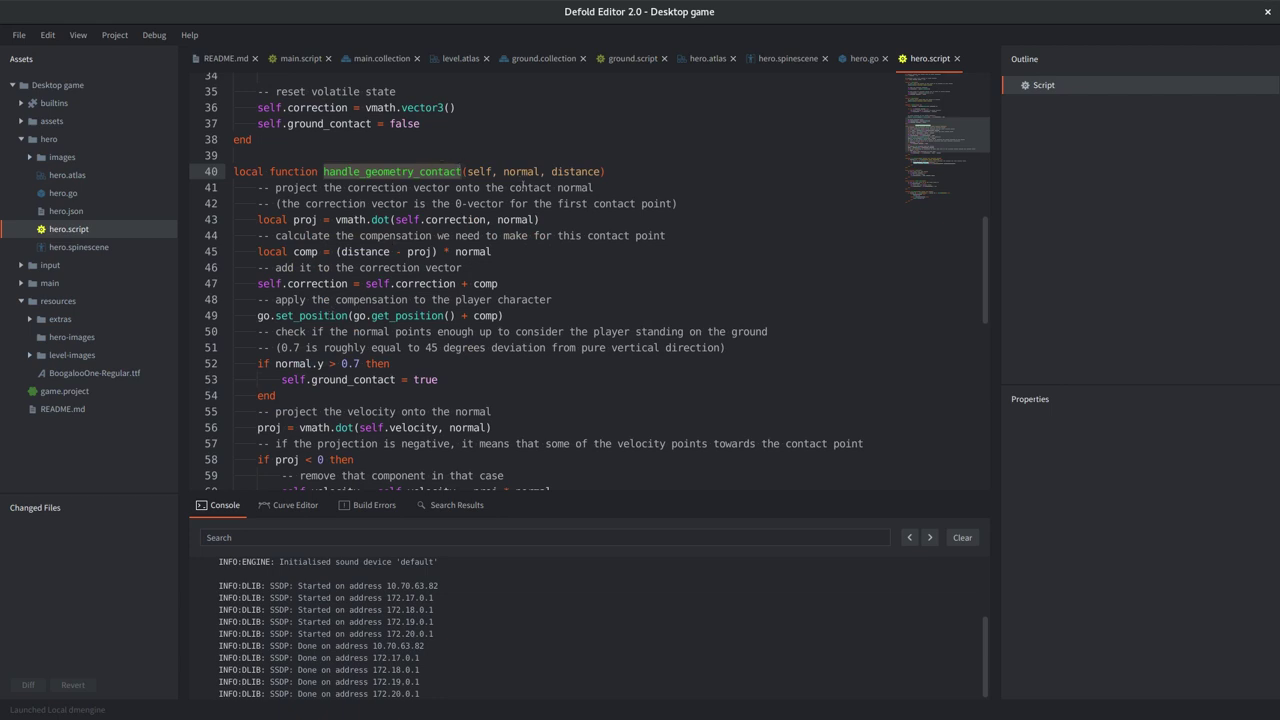
{"action": "scroll", "coordinate": [523, 186], "scroll_direction": "down", "scroll_amount": 2}
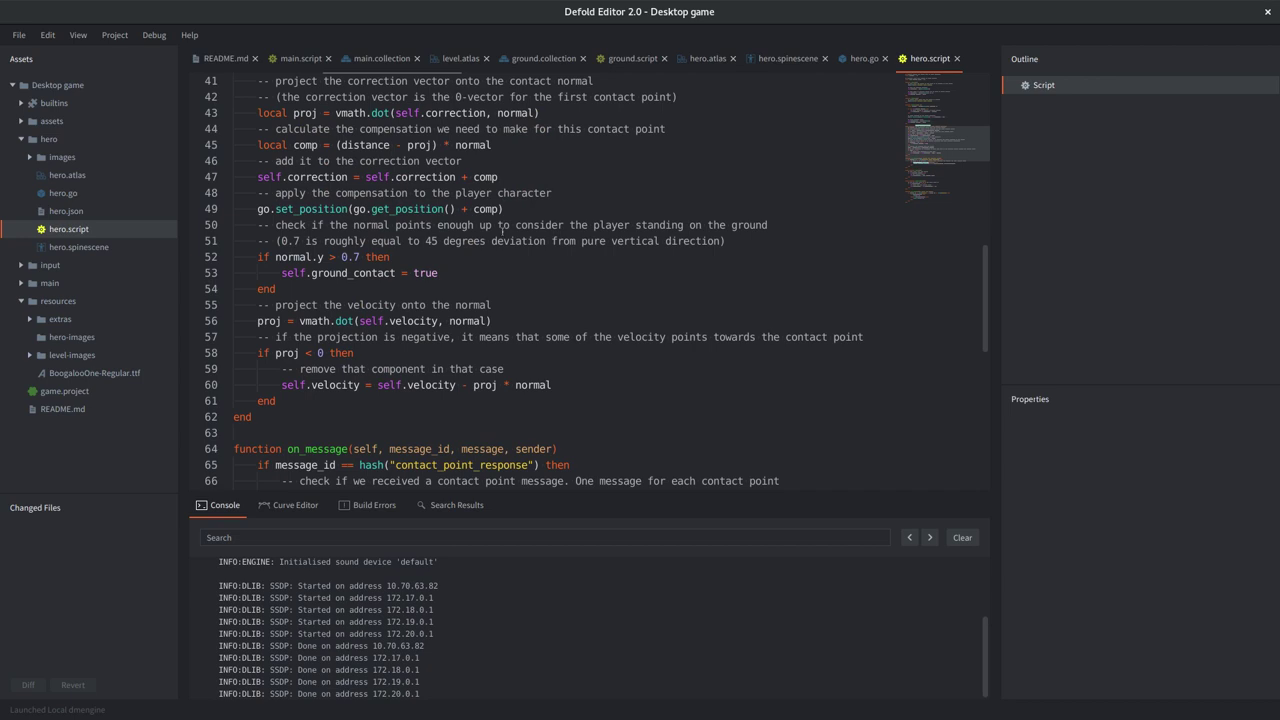
{"action": "scroll", "coordinate": [502, 231], "scroll_direction": "down", "scroll_amount": 3}
{"action": "left_click", "coordinate": [347, 316]}
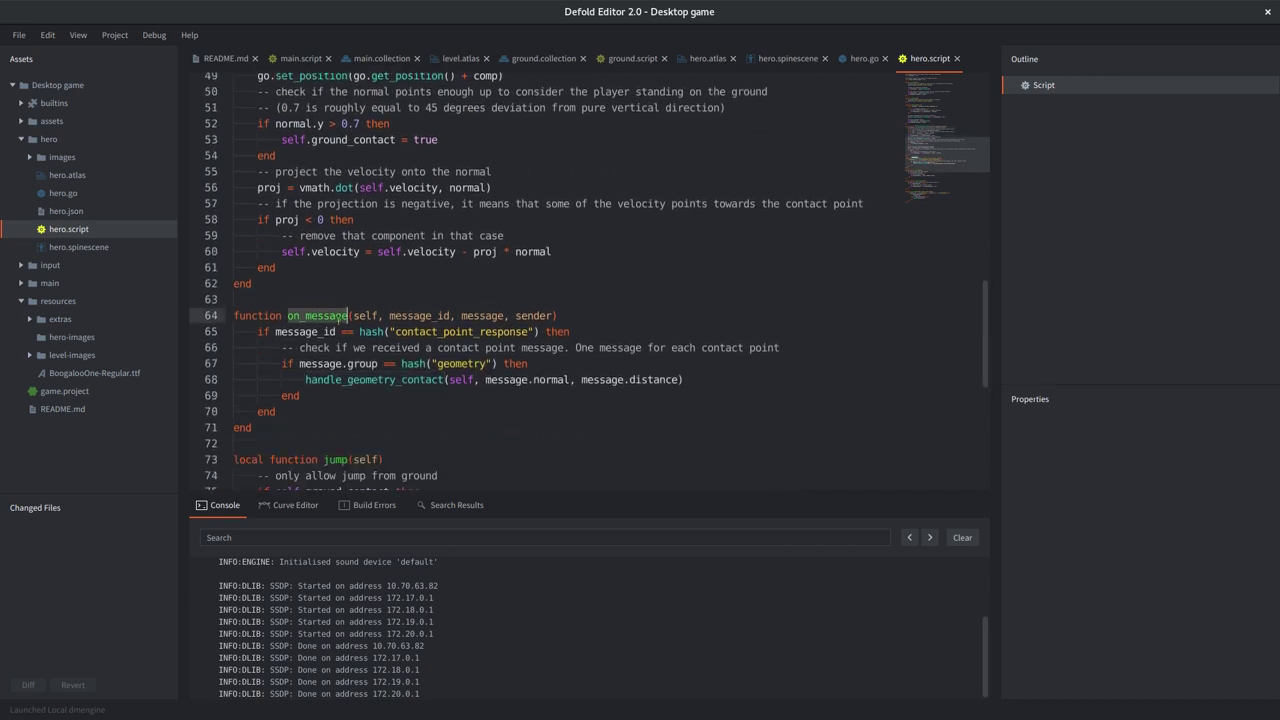
{"action": "left_click", "coordinate": [492, 412]}
{"action": "scroll", "coordinate": [485, 411], "scroll_direction": "down", "scroll_amount": 3}
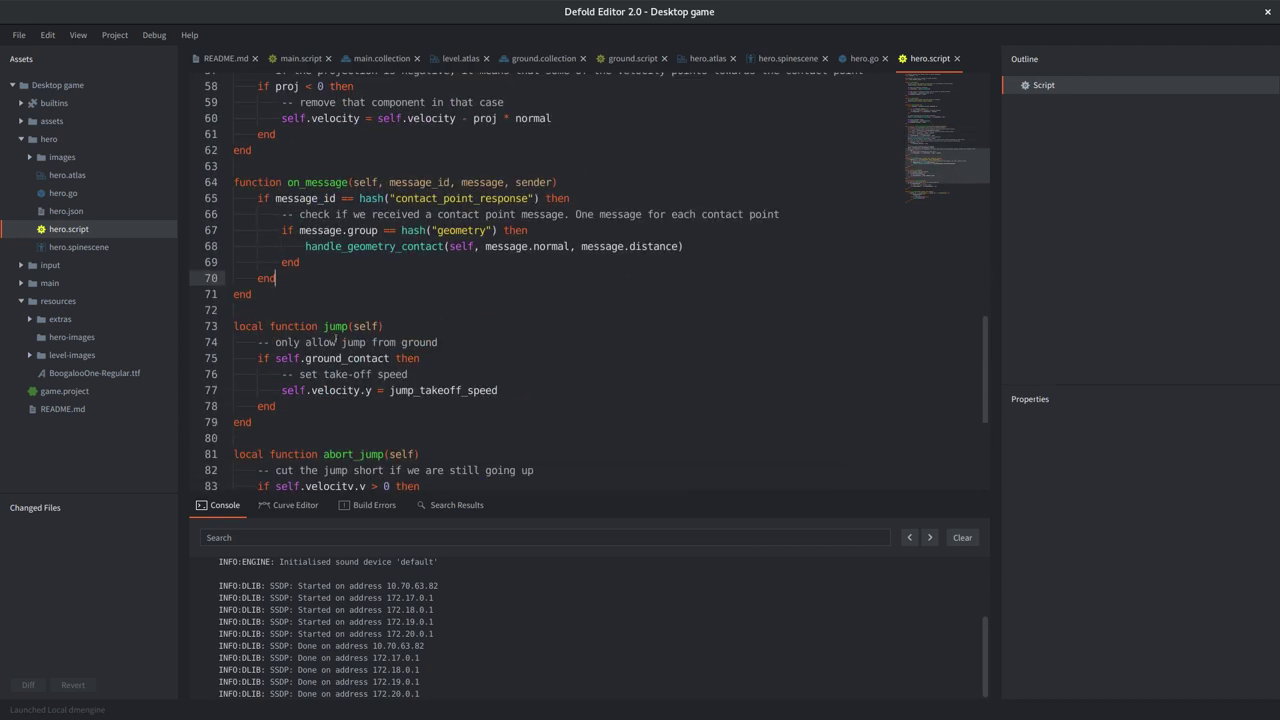
Step: Examine the jump and abort_jump functions in hero.script, including the ground contact check and the upward speed scaling
{"action": "left_click", "coordinate": [336, 341]}
{"action": "key", "text": "Up"}
{"action": "key", "text": "Down"}
{"action": "key", "text": "Down"}
{"action": "key", "text": "Down"}
{"action": "key", "text": "Down"}
{"action": "key", "text": "Down"}
{"action": "key", "text": "Down"}
{"action": "key", "text": "Down"}
{"action": "key", "text": "Down"}
{"action": "scroll", "coordinate": [432, 382], "scroll_direction": "down", "scroll_amount": 1}
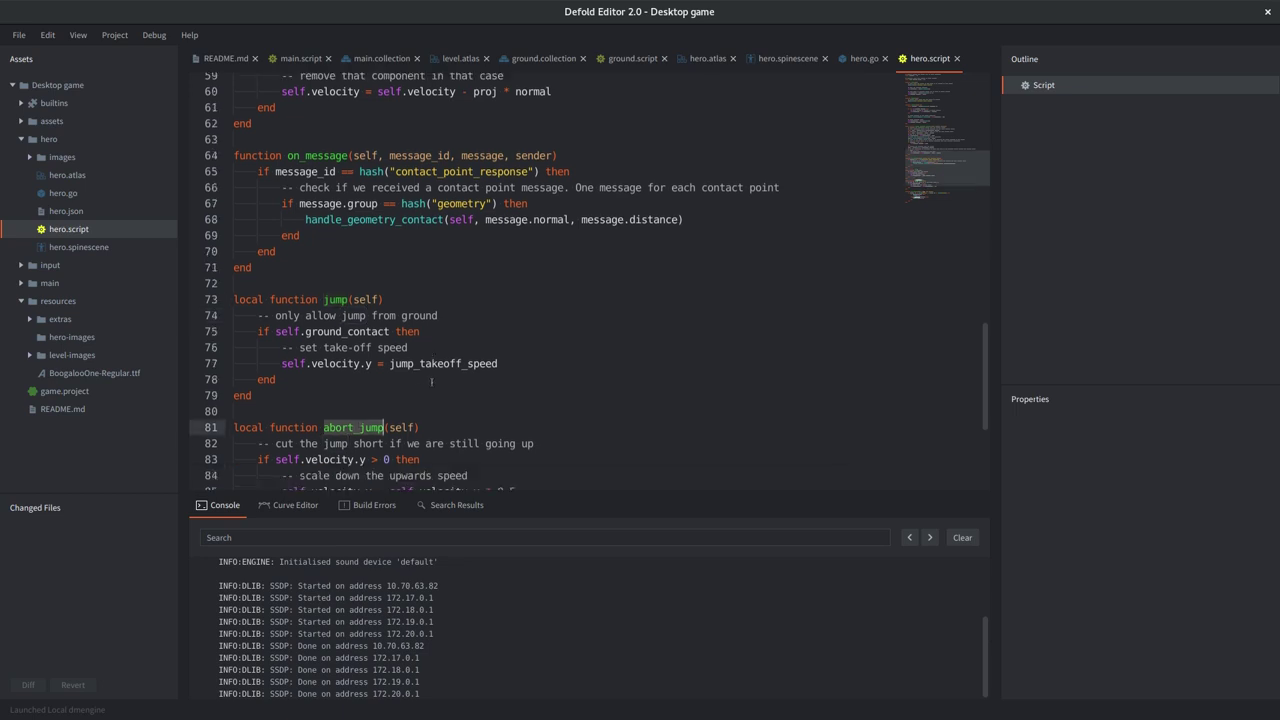
{"action": "scroll", "coordinate": [432, 382], "scroll_direction": "down", "scroll_amount": 2}
{"action": "key", "text": "Up"}
{"action": "key", "text": "Up"}
{"action": "key", "text": "Up"}
{"action": "key", "text": "Up"}
{"action": "key", "text": "Up"}
{"action": "key", "text": "Up"}
{"action": "key", "text": "Up"}
{"action": "key", "text": "Up"}
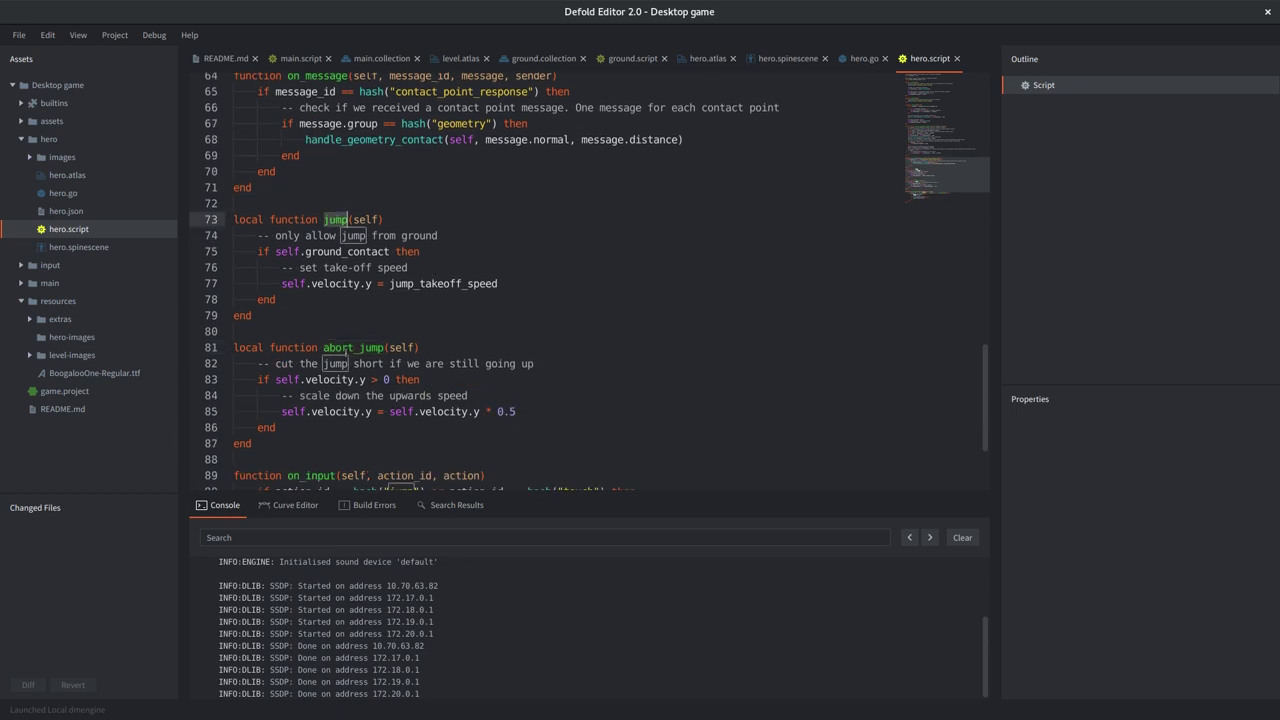
{"action": "left_click", "coordinate": [348, 350]}
{"action": "scroll", "coordinate": [493, 335], "scroll_direction": "down", "scroll_amount": 4}
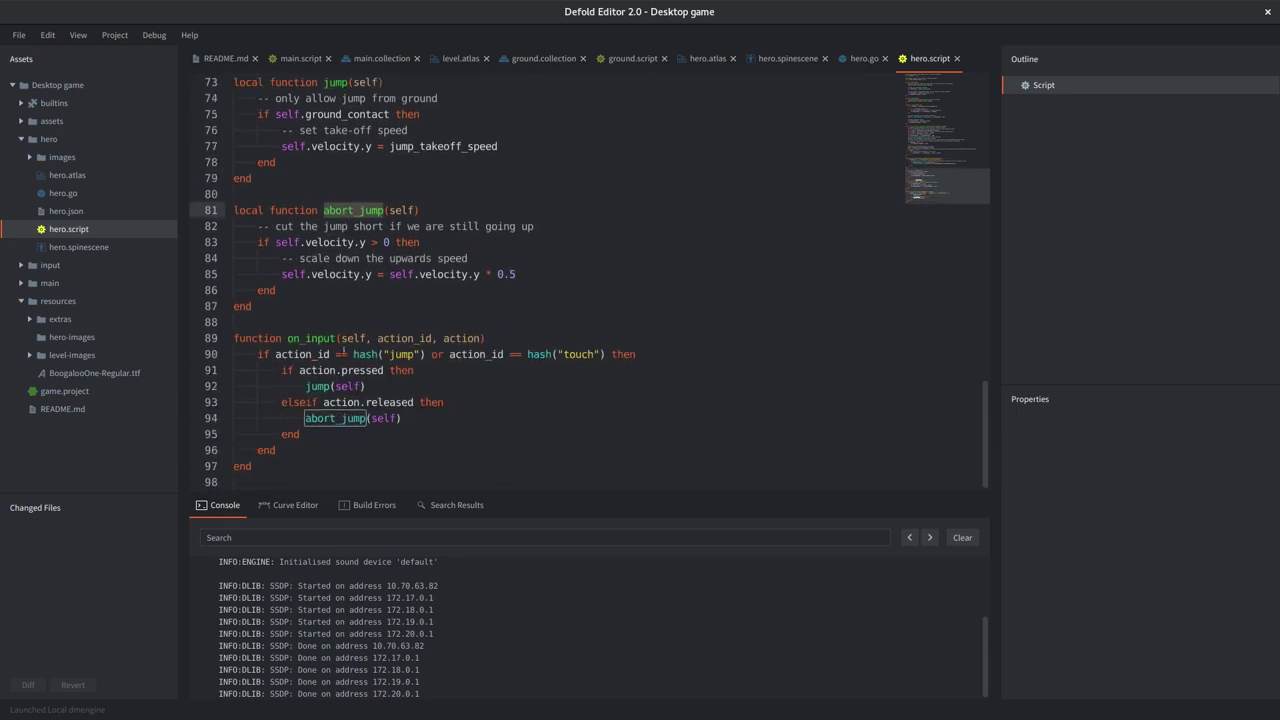
Step: Examine how on_input in hero.script maps pressed and released jump or touch actions to jump and abort_jump
{"action": "key", "text": "Down"}
{"action": "key", "text": "Down"}
{"action": "key", "text": "Down"}
{"action": "key", "text": "Down"}
{"action": "key", "text": "Down"}
{"action": "key", "text": "Down"}
{"action": "key", "text": "Down"}
{"action": "key", "text": "Down"}
{"action": "left_click", "coordinate": [543, 396]}
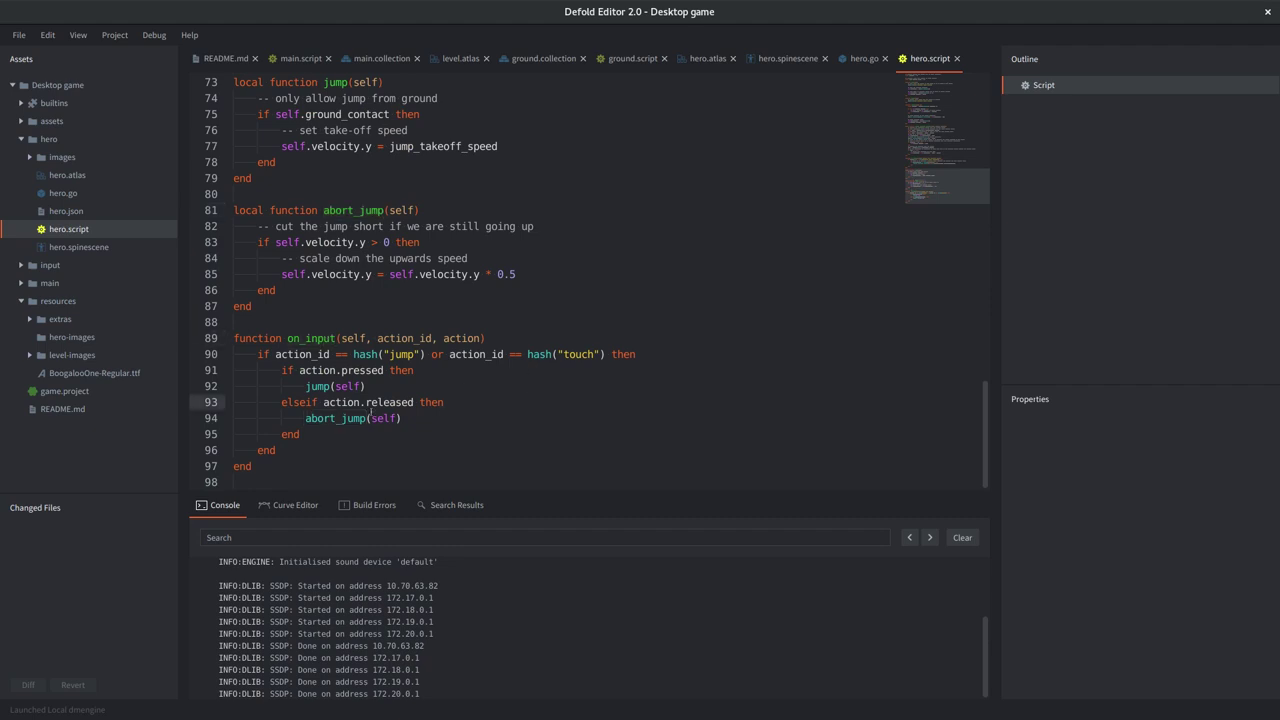
{"action": "left_click", "coordinate": [358, 375]}
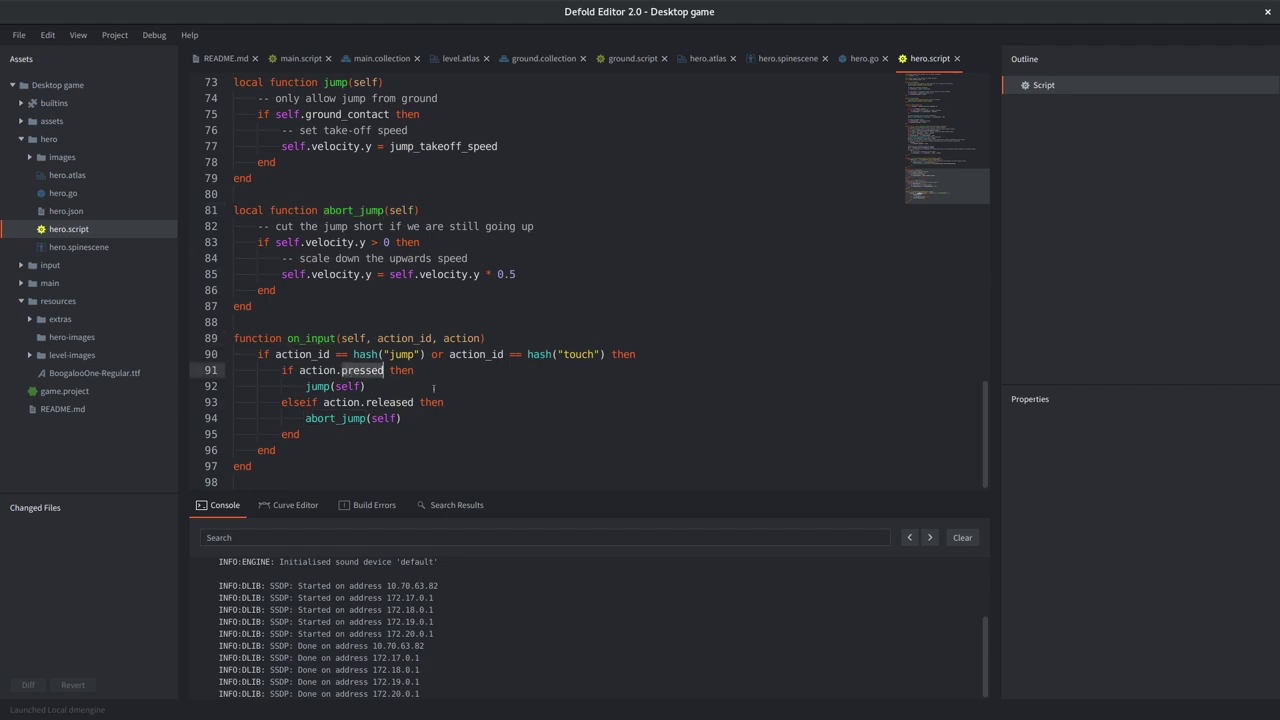
{"action": "left_click", "coordinate": [400, 354]}
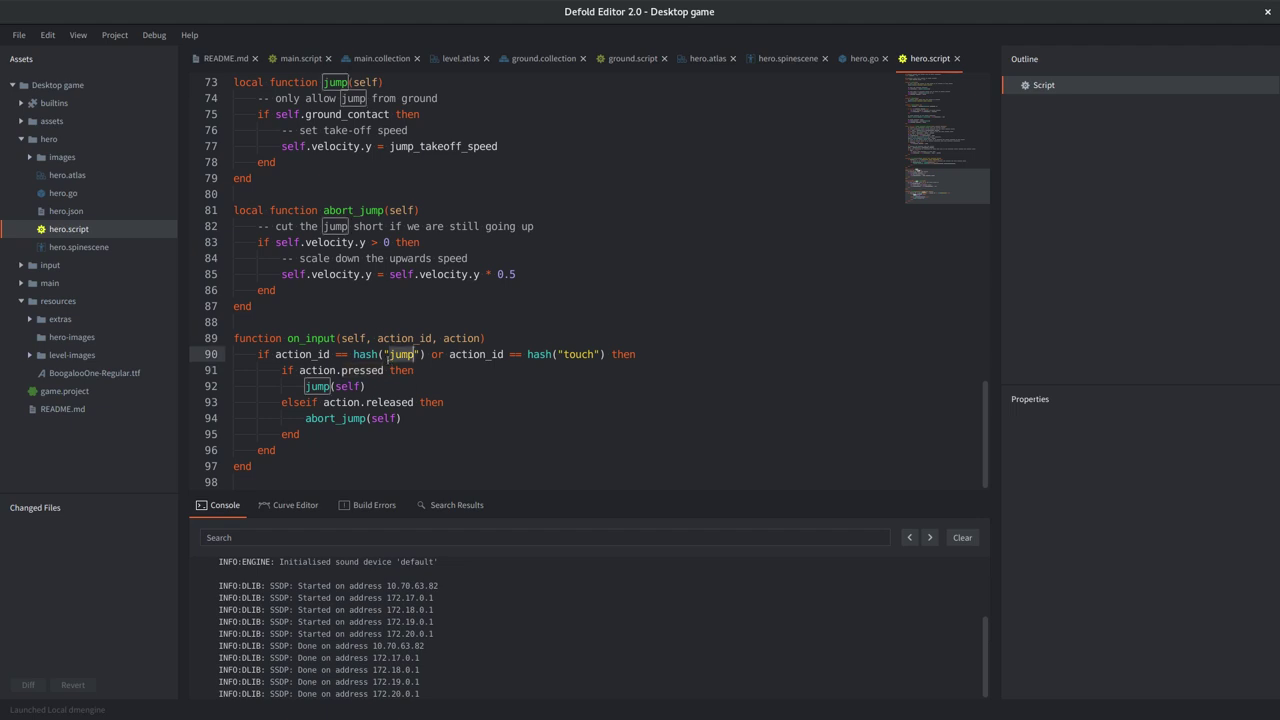
{"action": "left_click", "coordinate": [335, 418]}
{"action": "left_click", "coordinate": [362, 402]}
{"action": "left_click", "coordinate": [362, 371]}
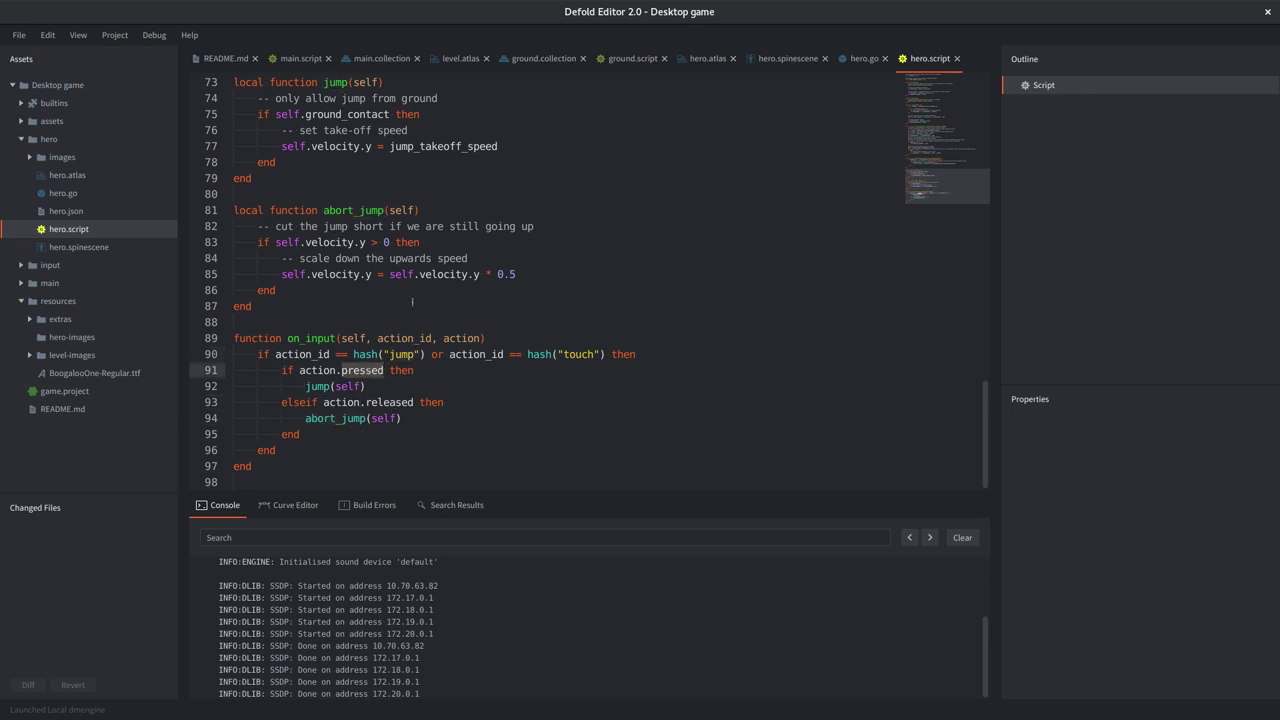
{"action": "scroll", "coordinate": [205, 378], "scroll_direction": "up", "scroll_amount": 15}
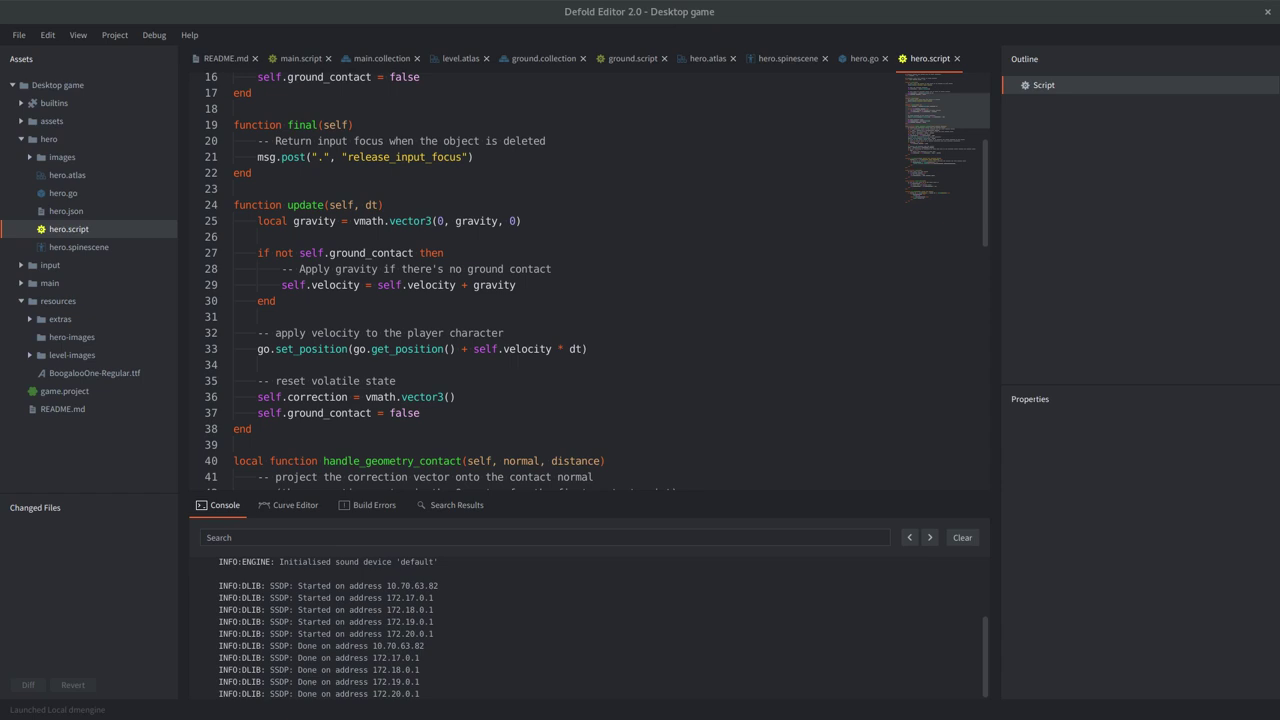
Step: Add hero.script as a component file to the hero.go game object and save it
{"action": "double_click", "coordinate": [75, 196]}
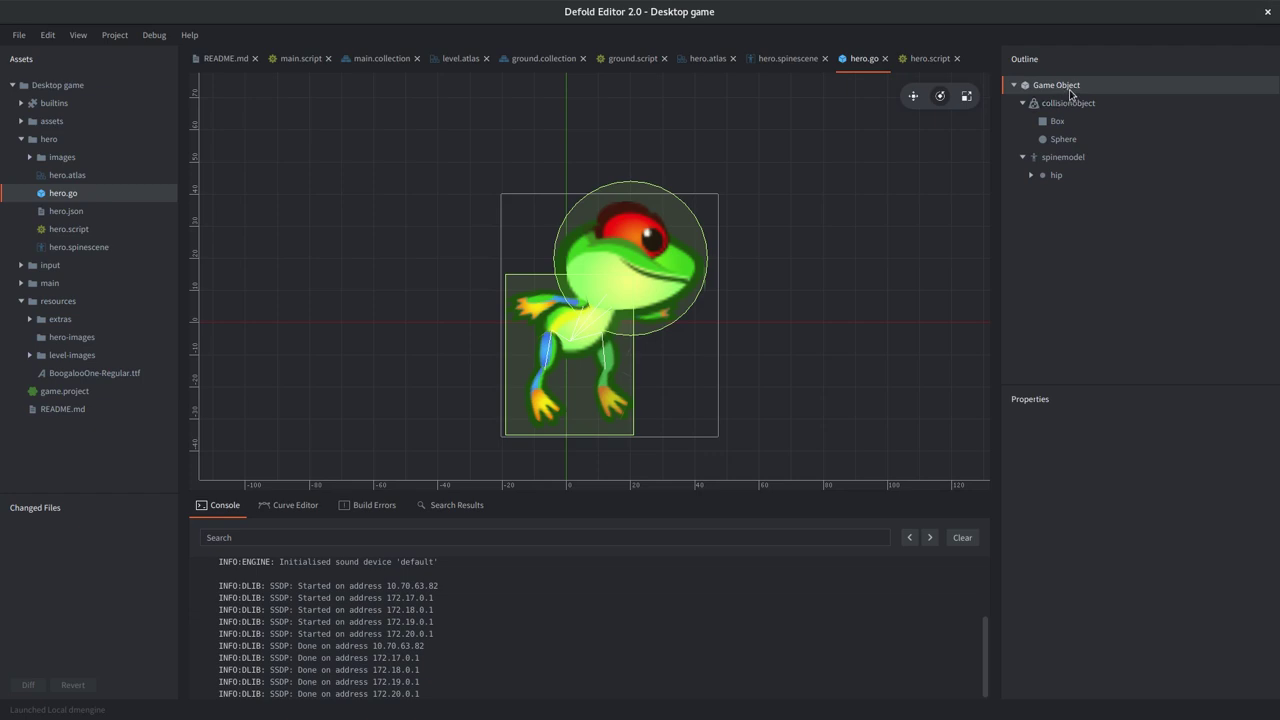
{"action": "right_click", "coordinate": [1070, 88]}
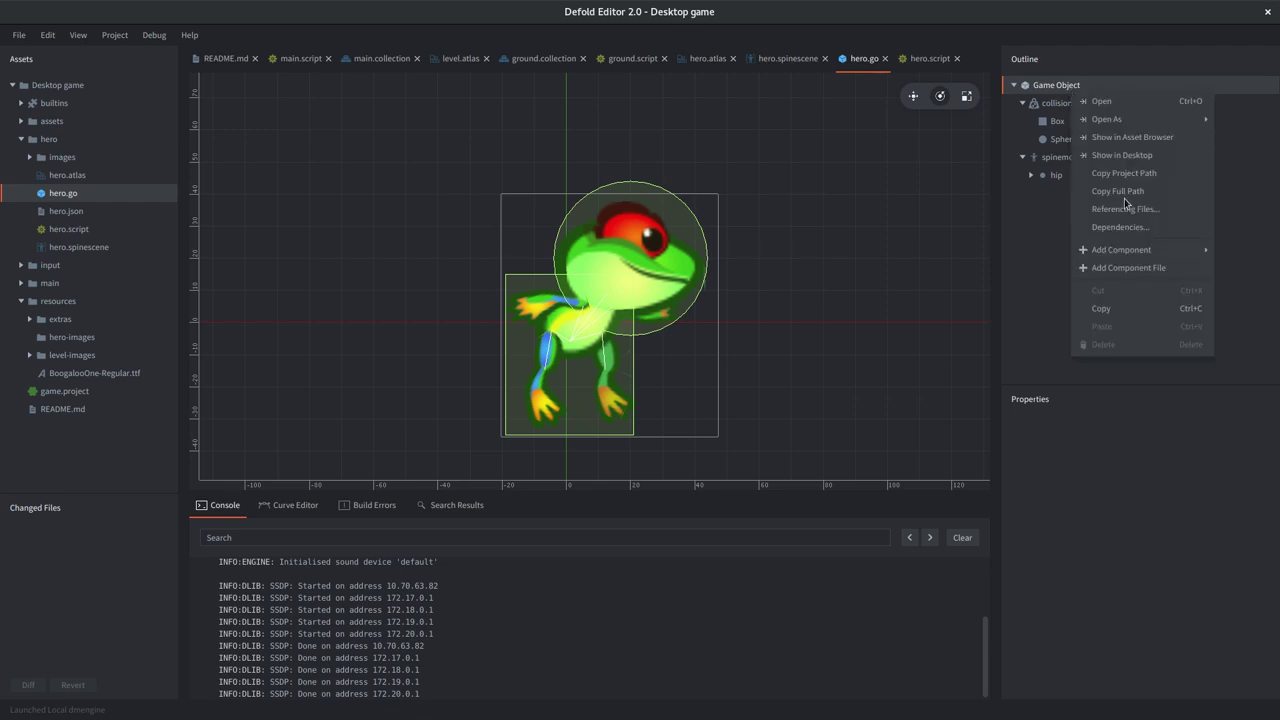
{"action": "left_click", "coordinate": [1177, 269]}
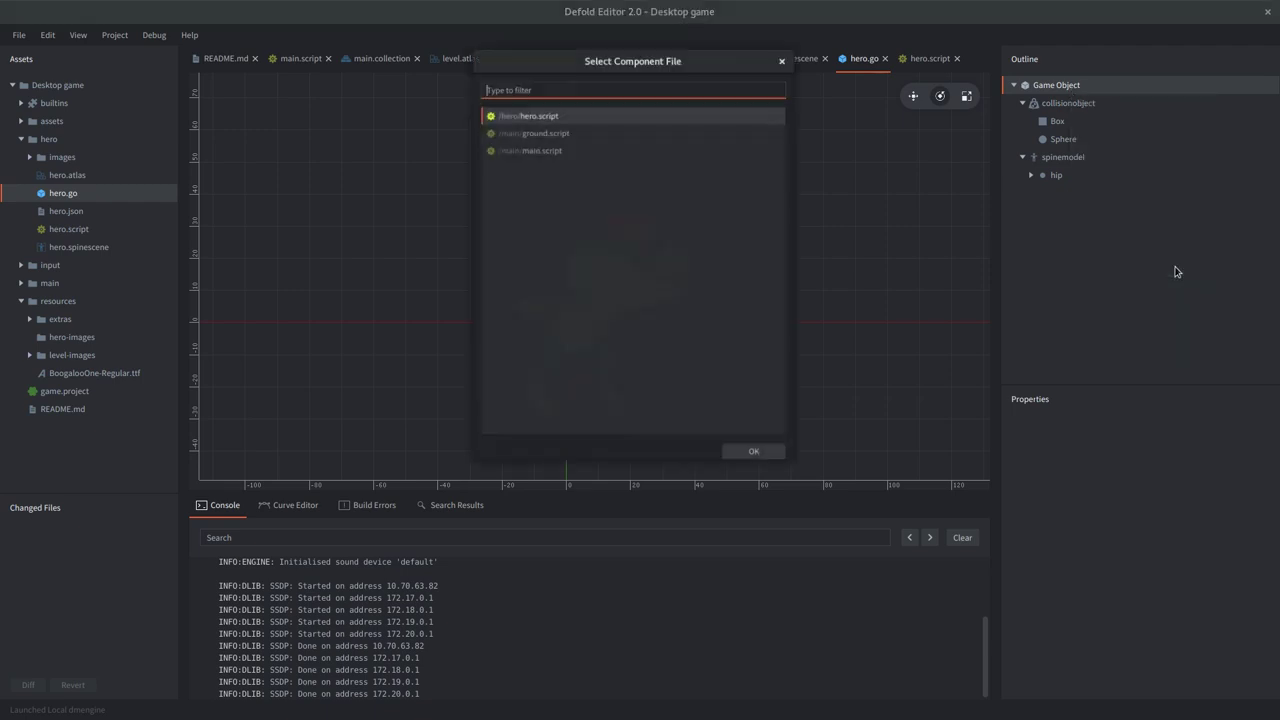
{"action": "left_click", "coordinate": [551, 108]}
{"action": "double_click", "coordinate": [551, 104]}
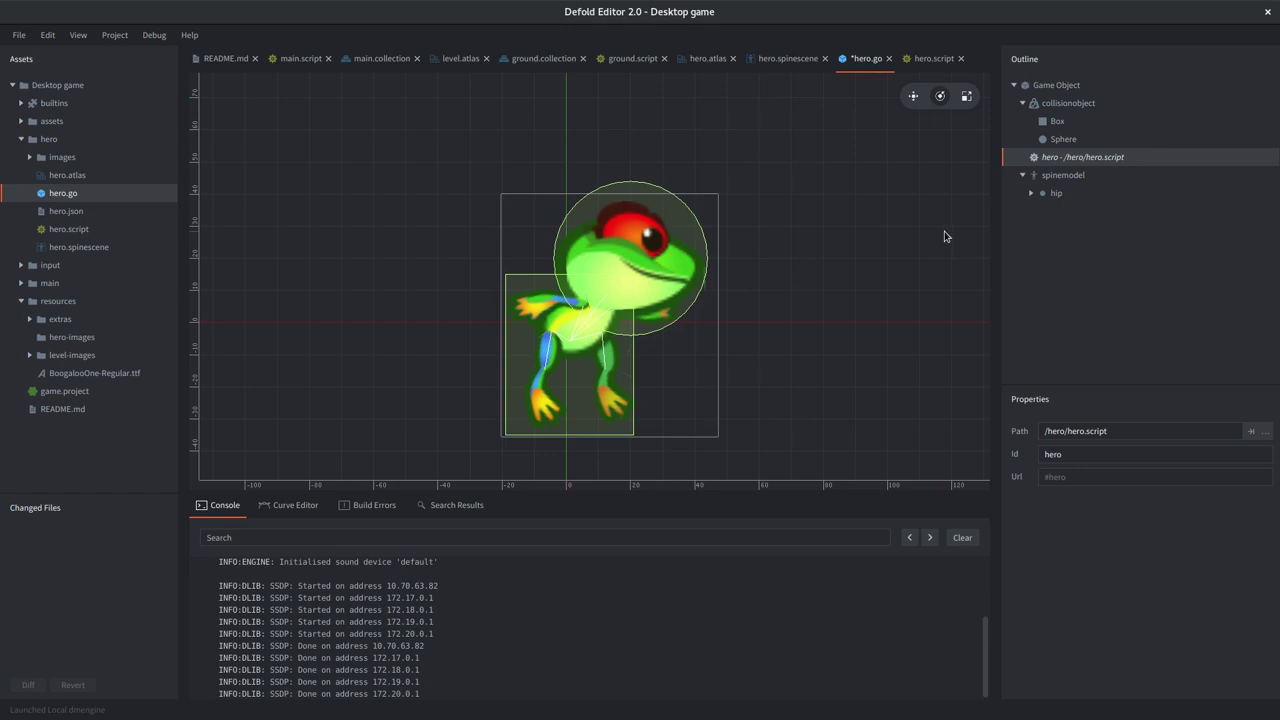
{"action": "key", "text": "ctrl+s"}
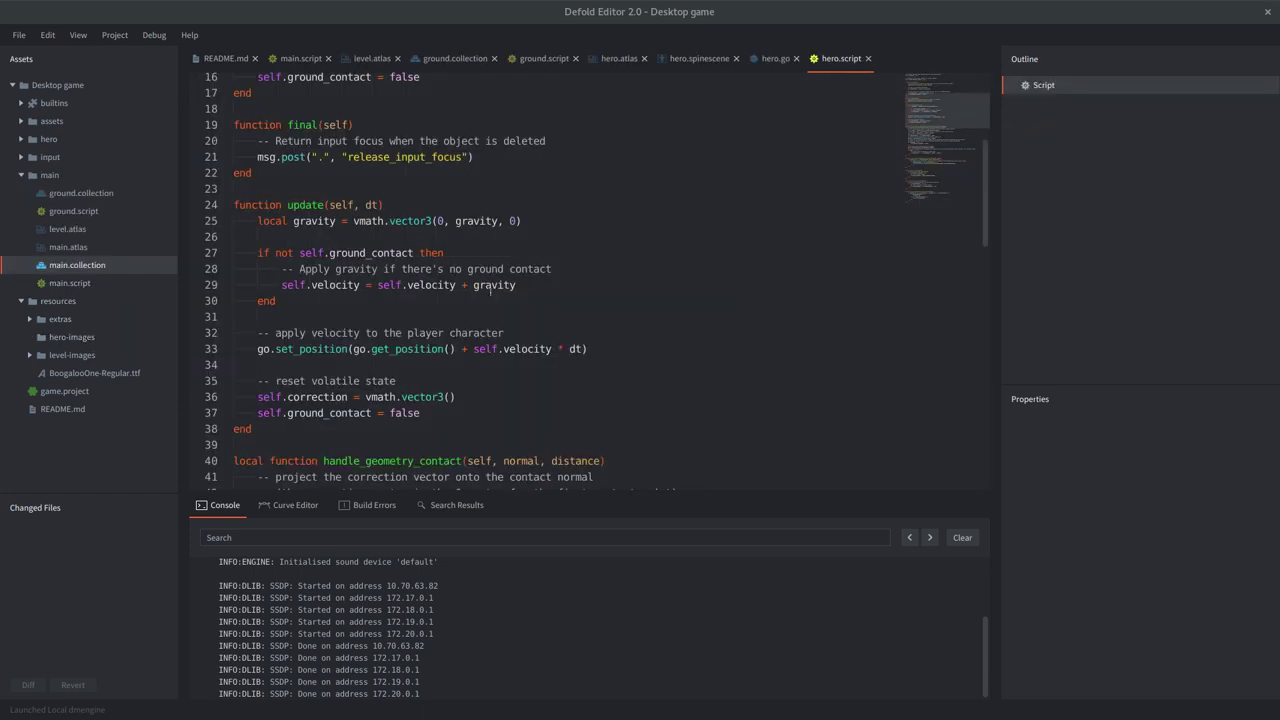
{"action": "left_click", "coordinate": [414, 252]}
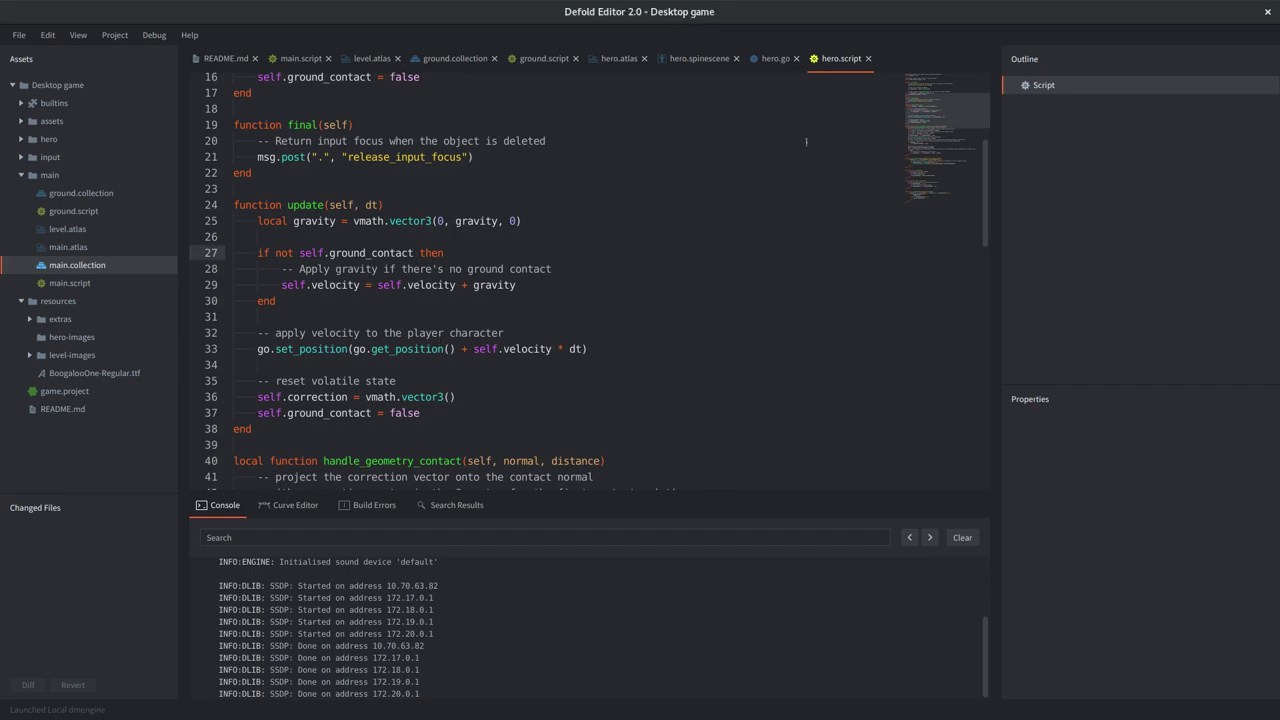
{"action": "key", "text": "Up"}
{"action": "key", "text": "Up"}
{"action": "key", "text": "Up"}
{"action": "key", "text": "Up"}
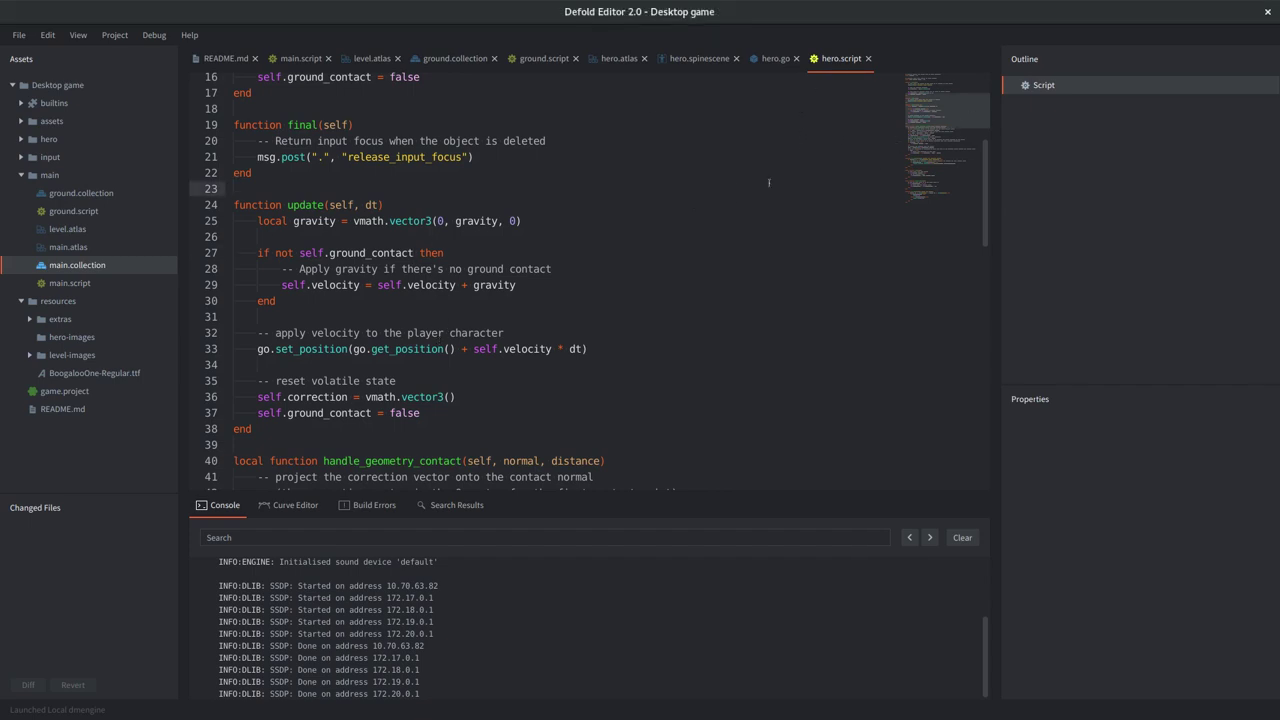
{"action": "scroll", "coordinate": [769, 182], "scroll_direction": "down", "scroll_amount": 14}
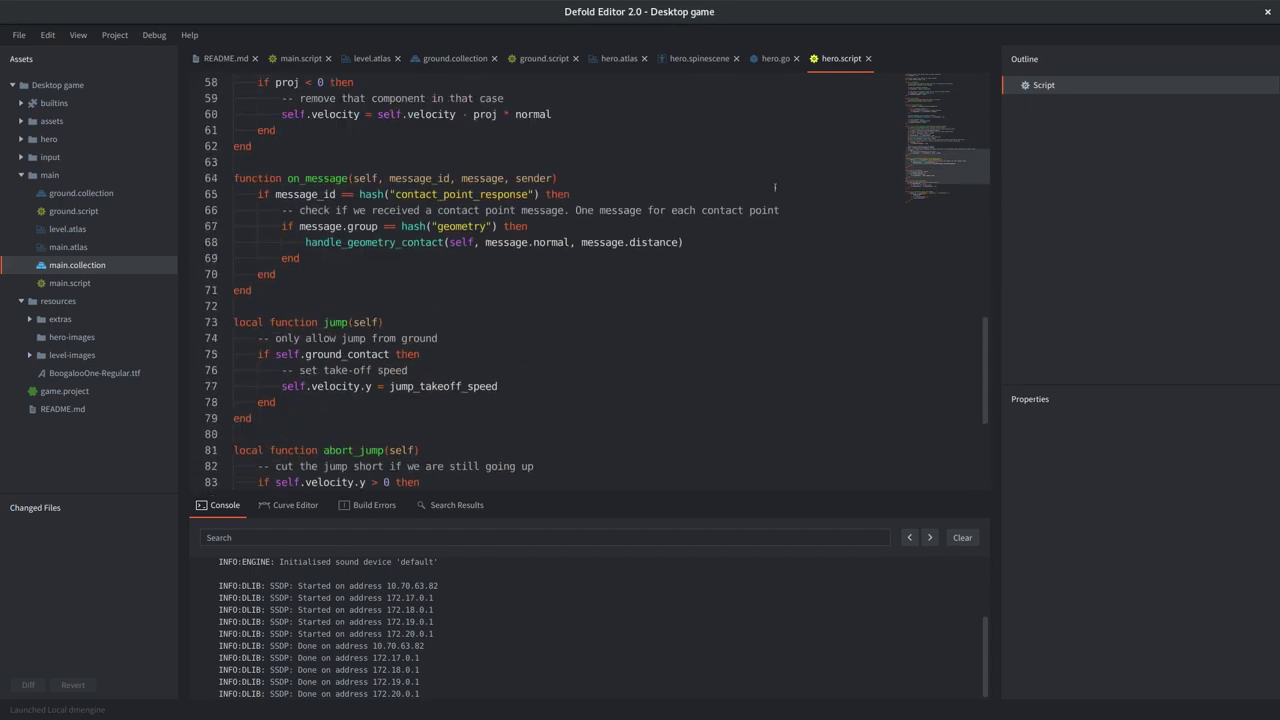
{"action": "scroll", "coordinate": [774, 186], "scroll_direction": "up", "scroll_amount": 11}
{"action": "left_click", "coordinate": [205, 231]}
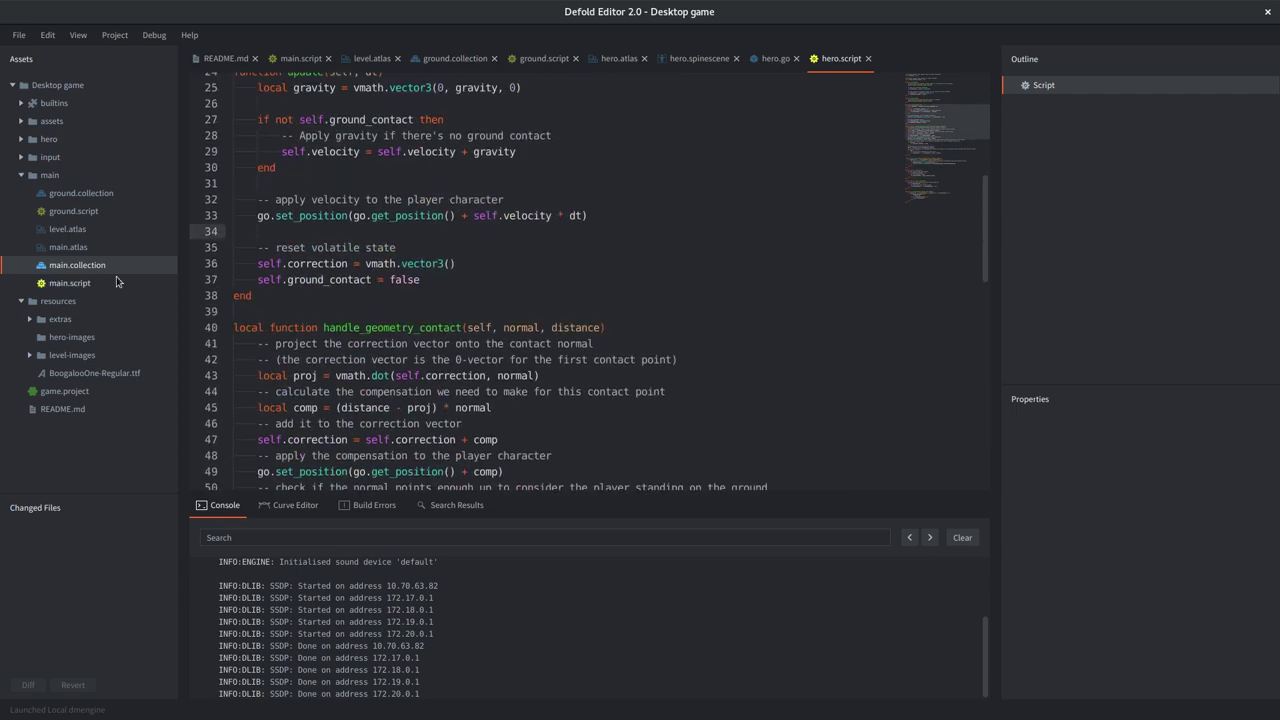
Step: Open main.collection from the main folder
{"action": "double_click", "coordinate": [78, 266]}
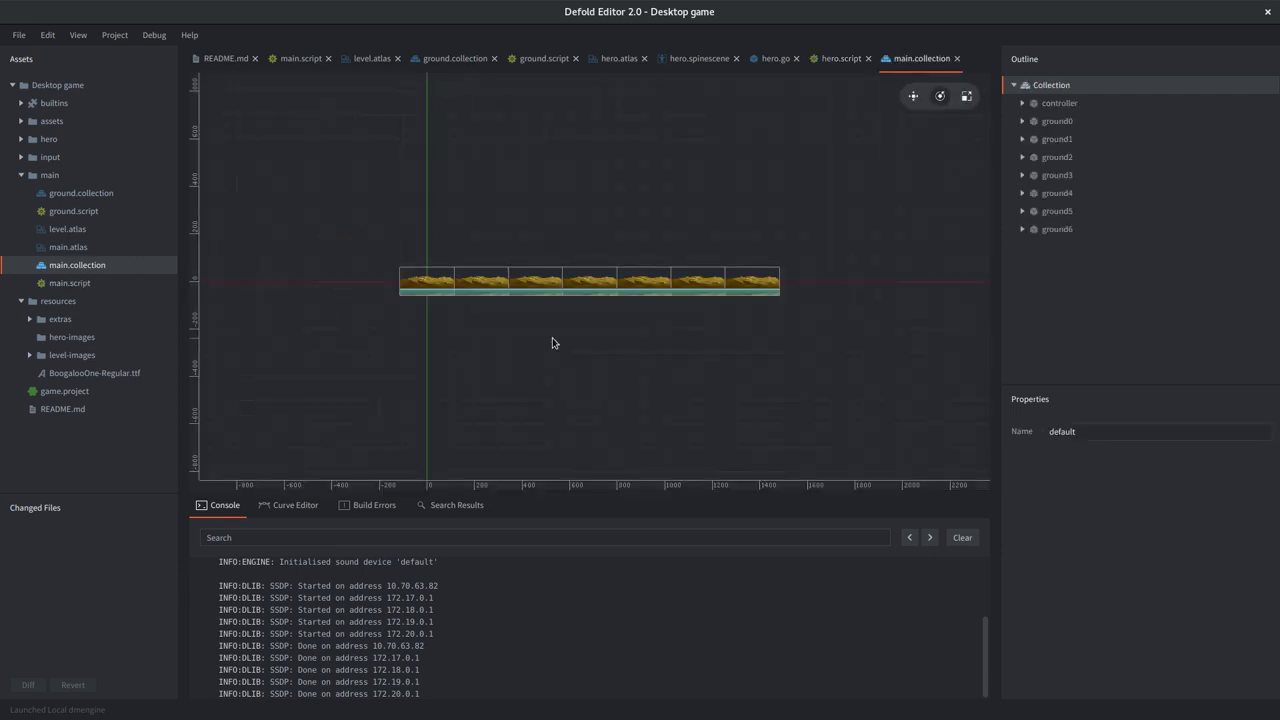
{"action": "right_click", "coordinate": [1074, 86]}
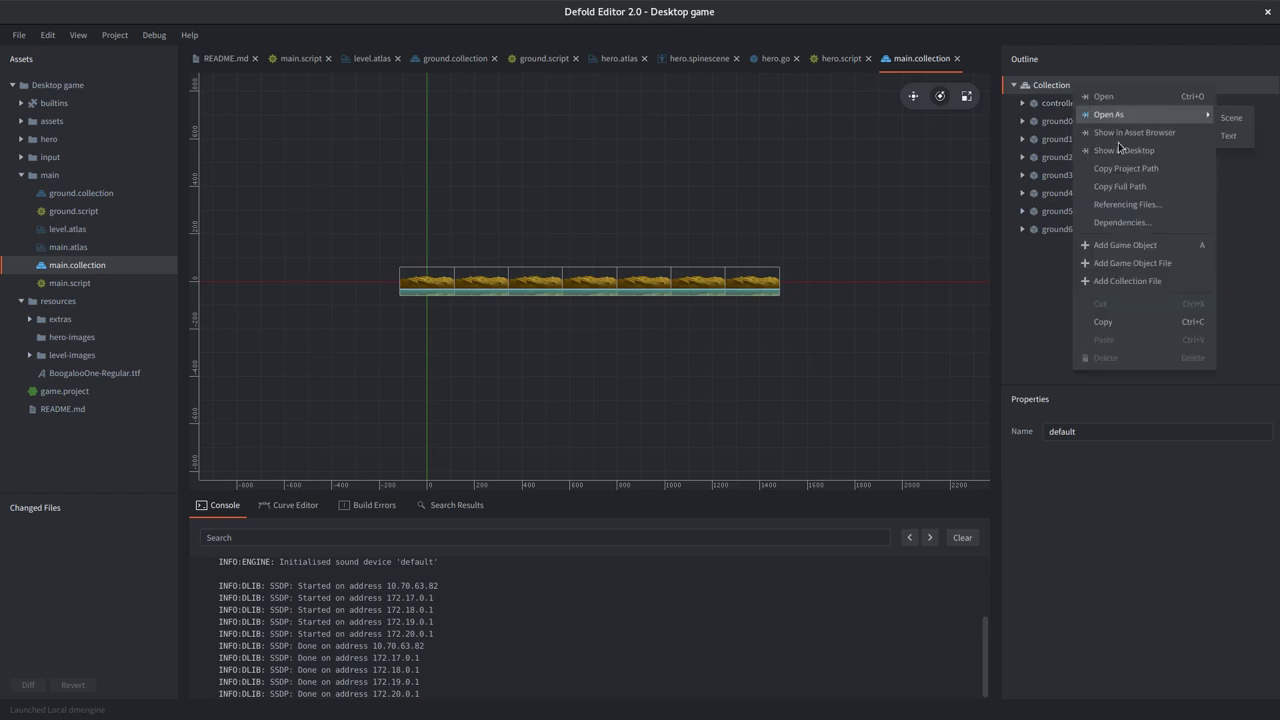
{"action": "left_click", "coordinate": [1152, 285]}
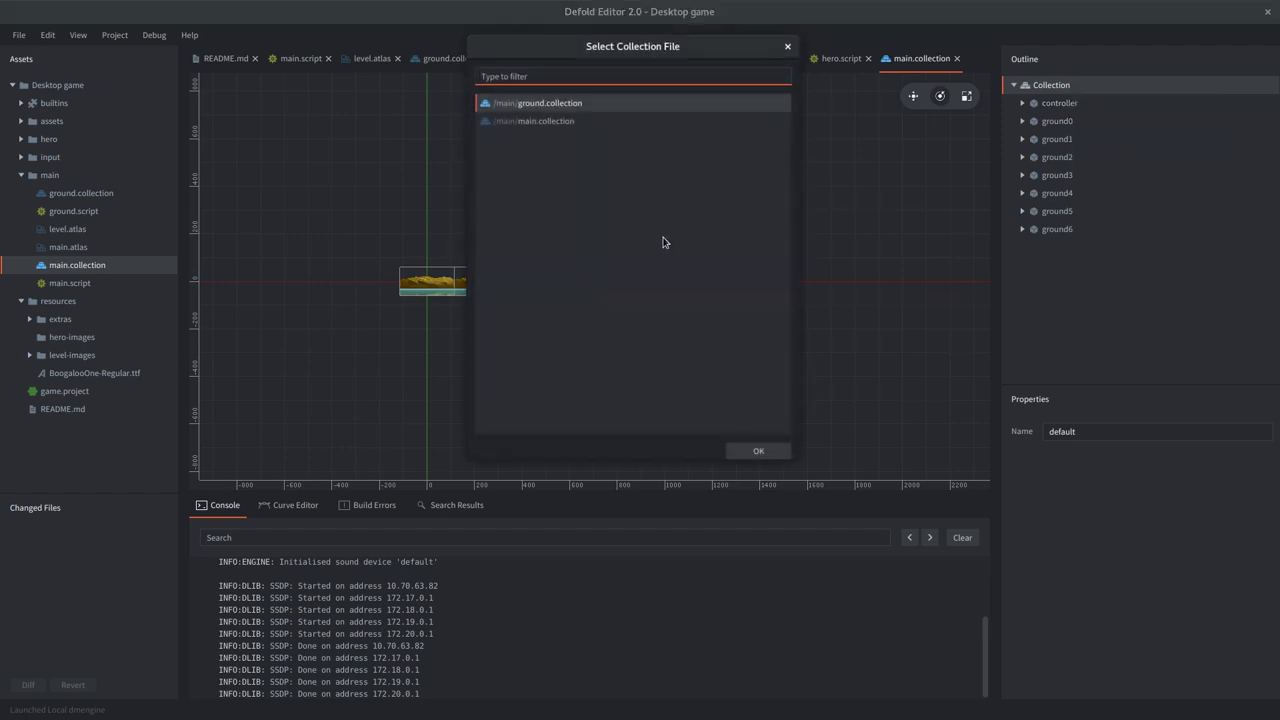
{"action": "left_click", "coordinate": [787, 46]}
Step: Add the hero.go game object file to the main collection, save it, and test-run the game
{"action": "right_click", "coordinate": [1044, 85]}
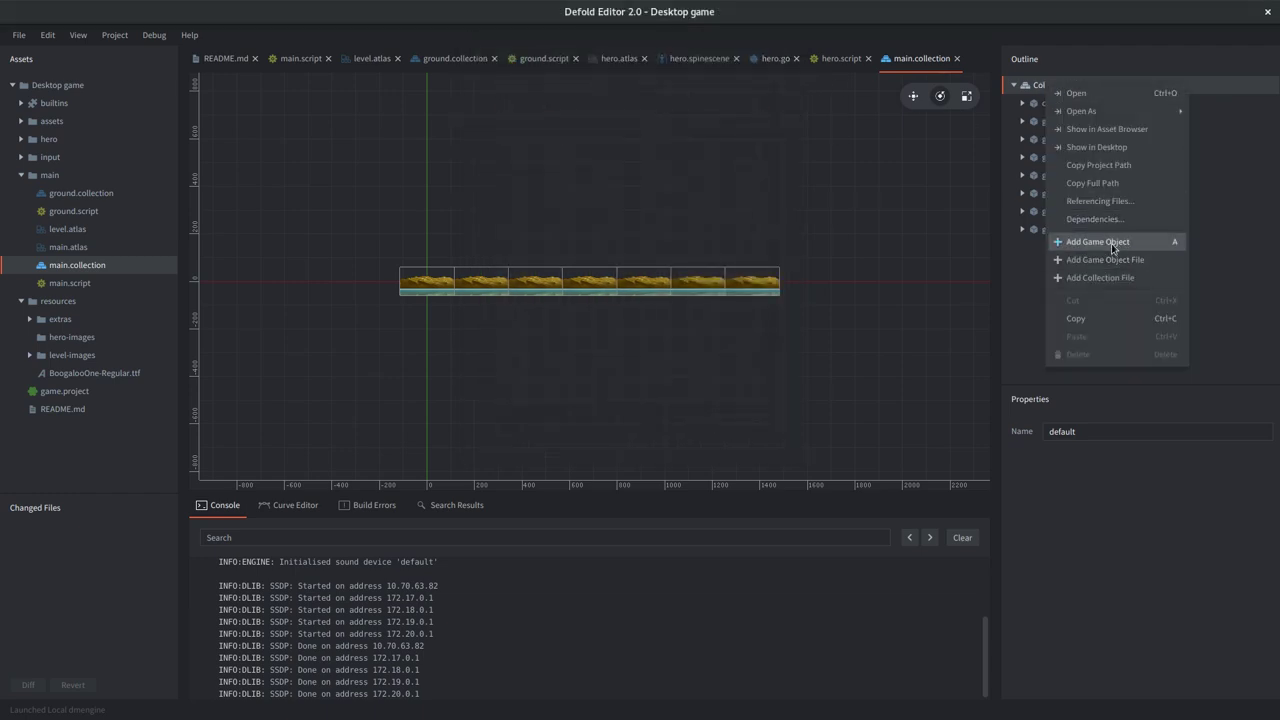
{"action": "left_click", "coordinate": [341, 305]}
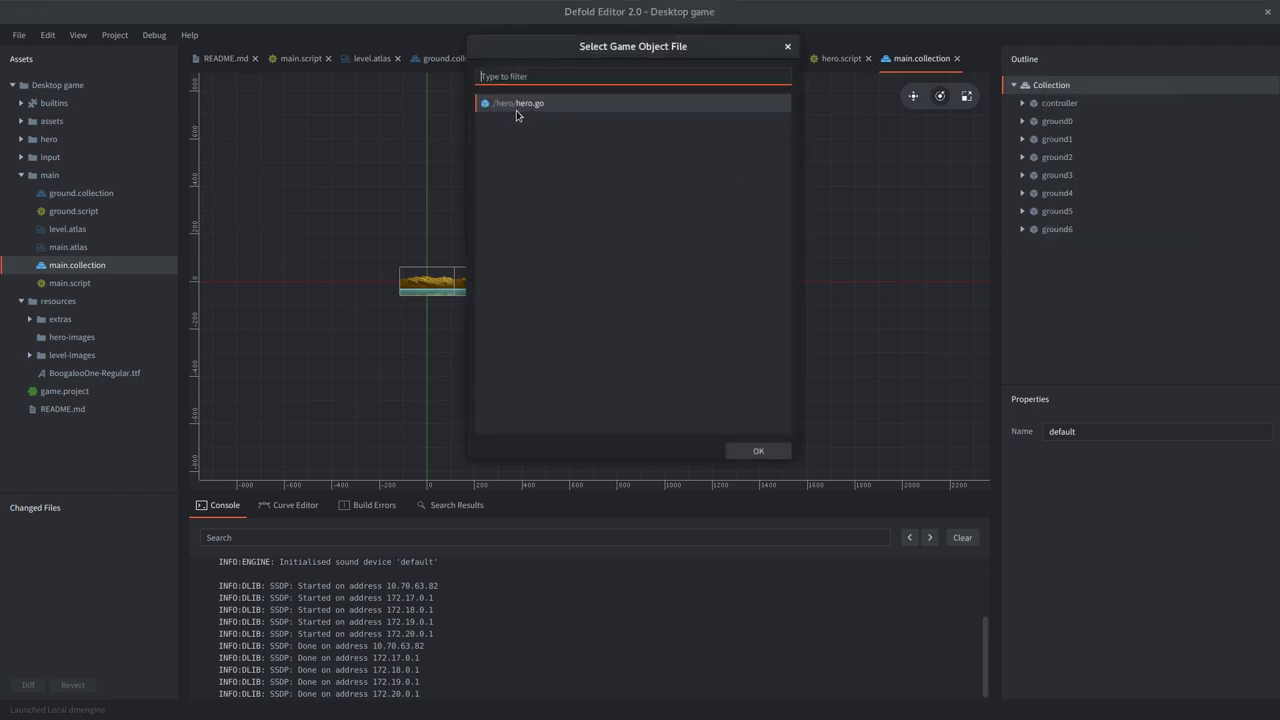
{"action": "double_click", "coordinate": [520, 104]}
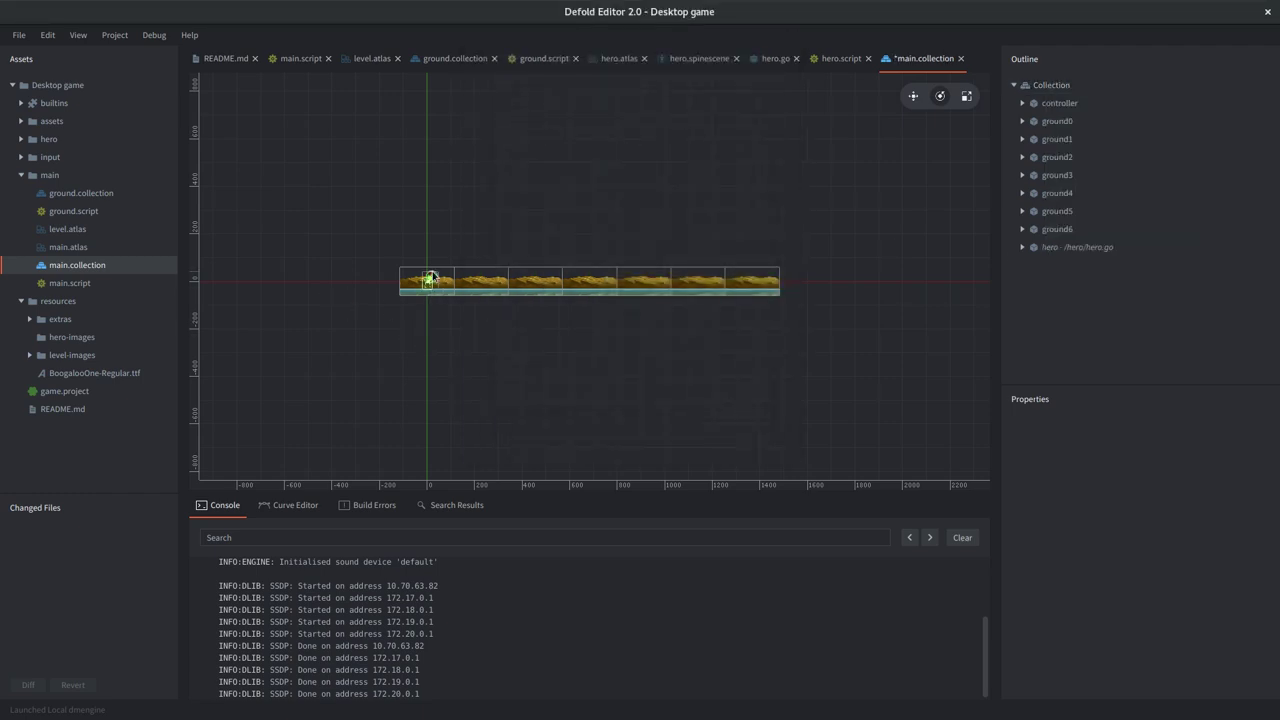
{"action": "key", "text": "ctrl+s"}
{"action": "key", "text": "ctrl+b"}
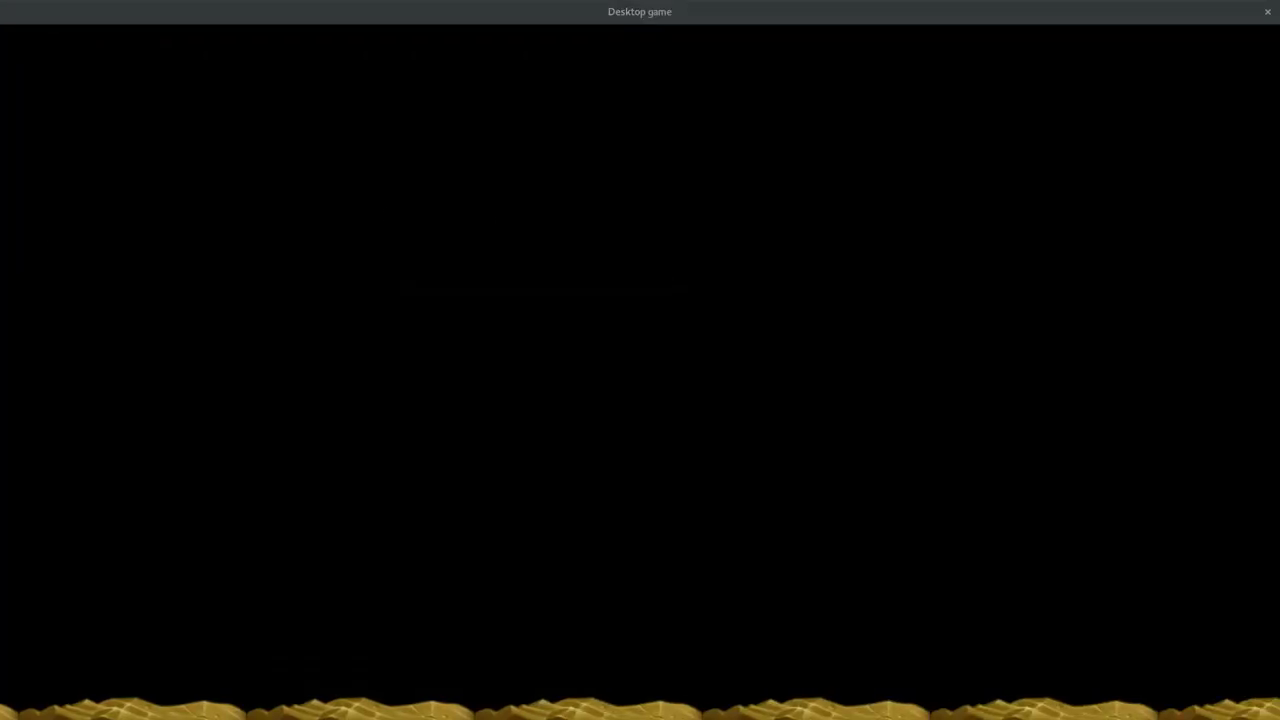
{"action": "left_click", "coordinate": [1267, 11]}
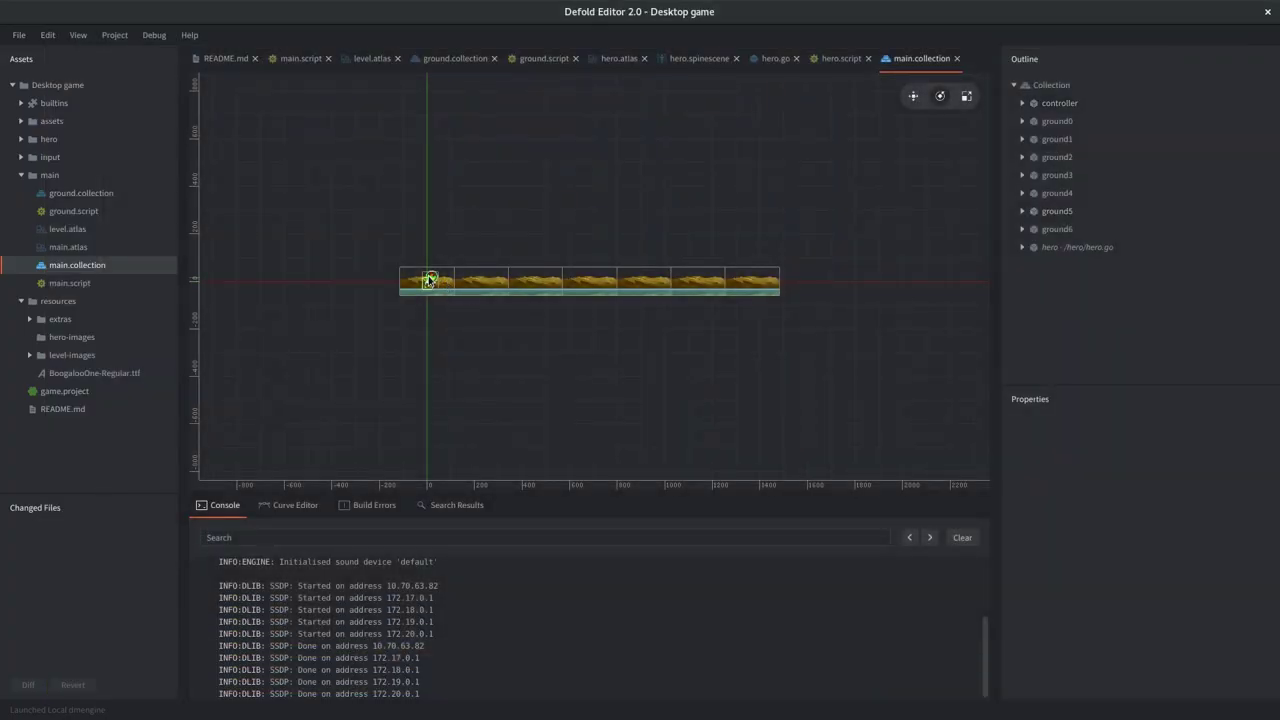
Step: Set the hero's position in the main collection to X 100 and Y 100, save, and test-run the game
{"action": "left_click", "coordinate": [430, 284]}
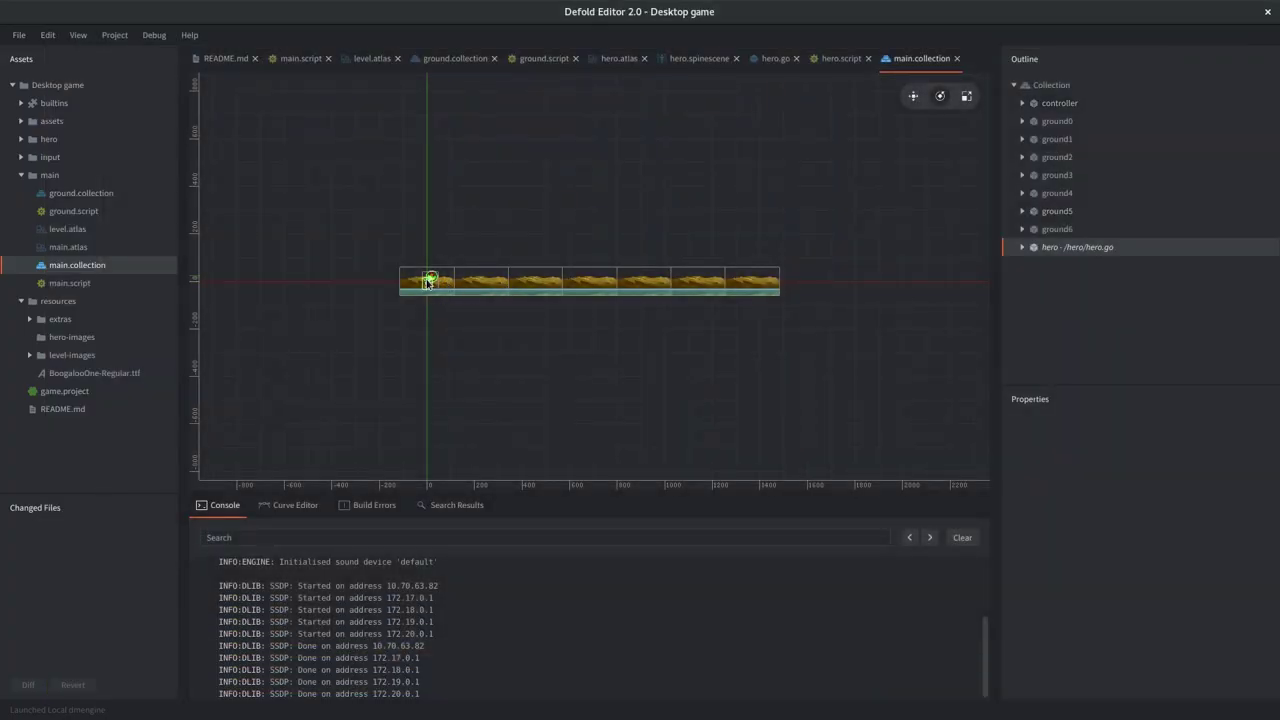
{"action": "left_click", "coordinate": [1108, 499]}
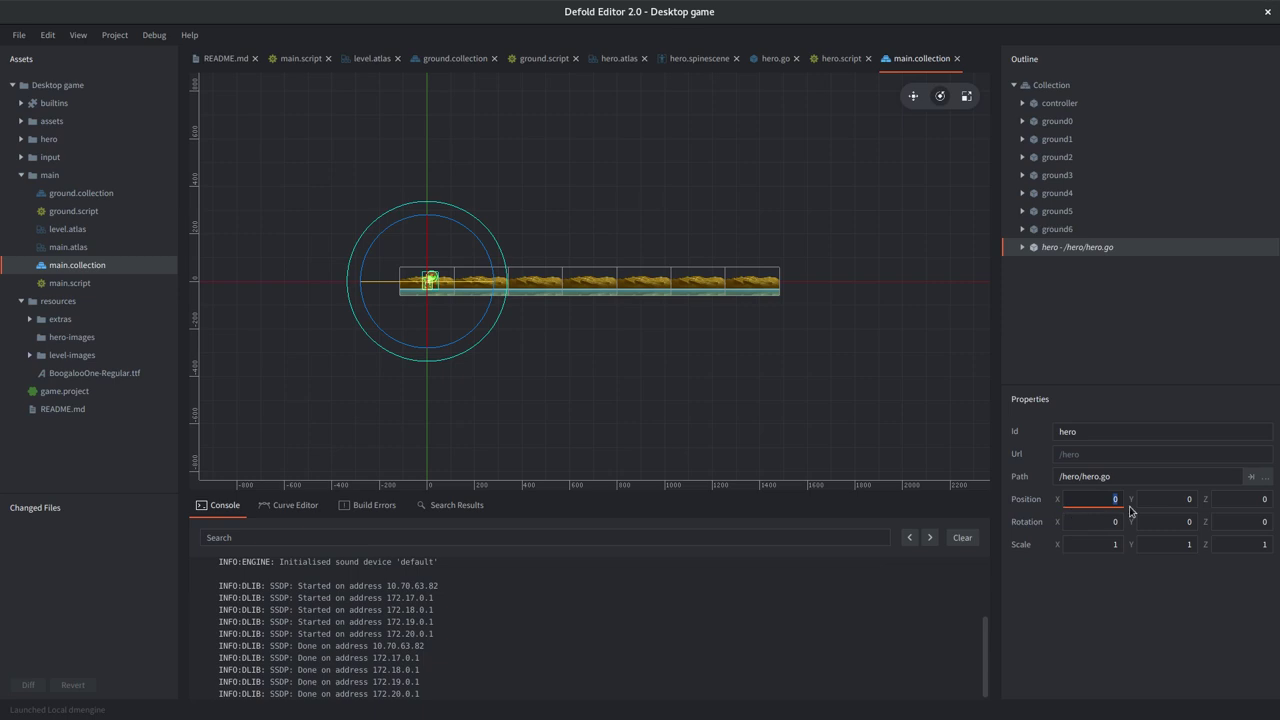
{"action": "type", "text": "100"}
{"action": "key", "text": "Return"}
{"action": "left_click", "coordinate": [1192, 499]}
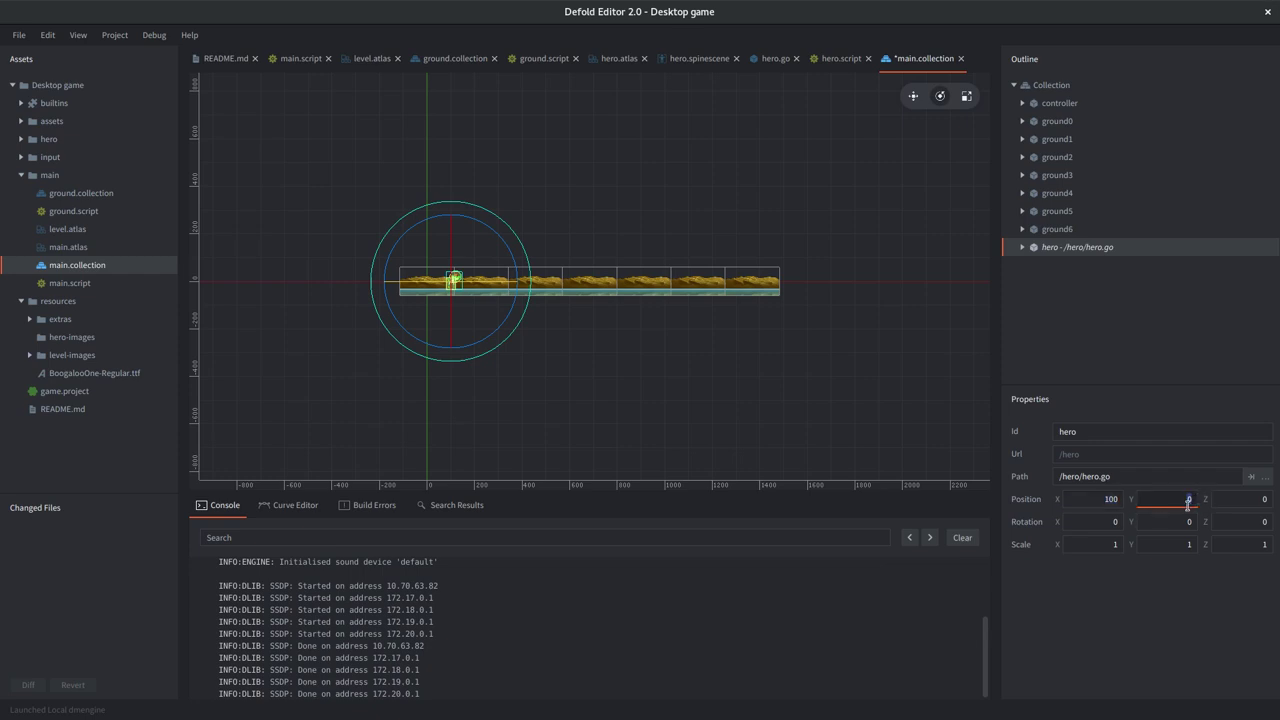
{"action": "type", "text": "20"}
{"action": "key", "text": "Return"}
{"action": "type", "text": "1"}
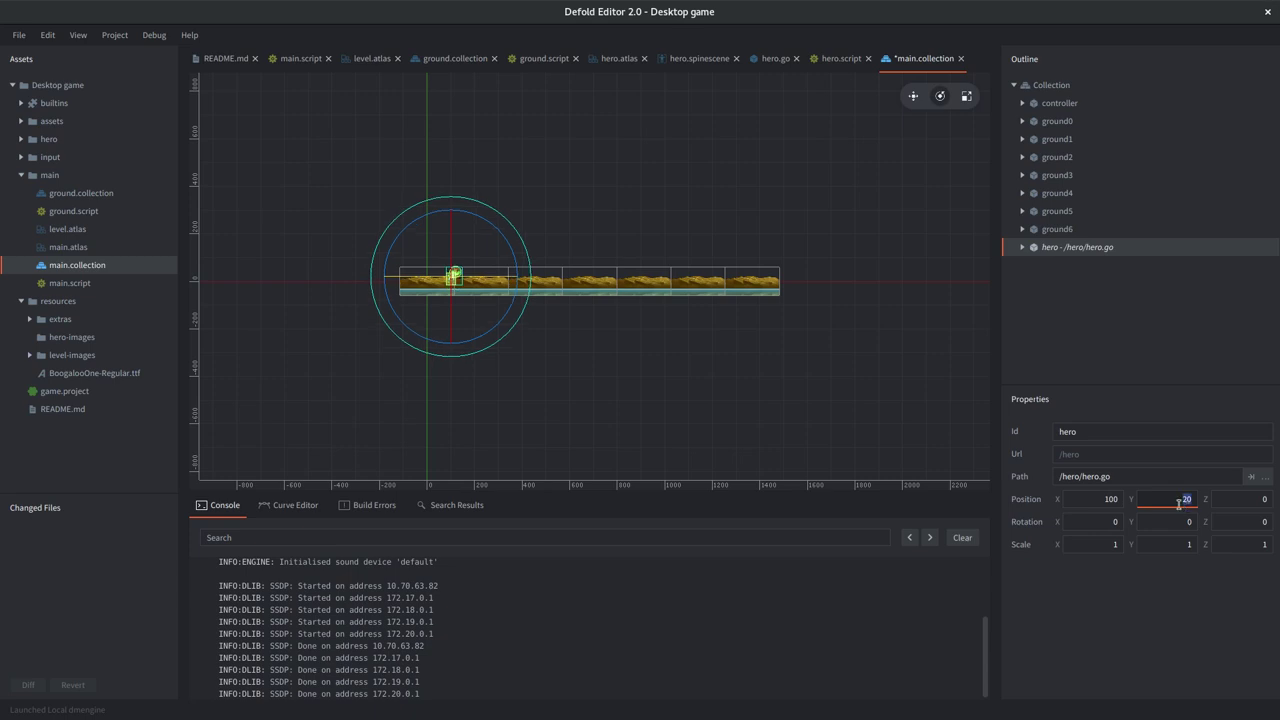
{"action": "type", "text": "00"}
{"action": "key", "text": "Return"}
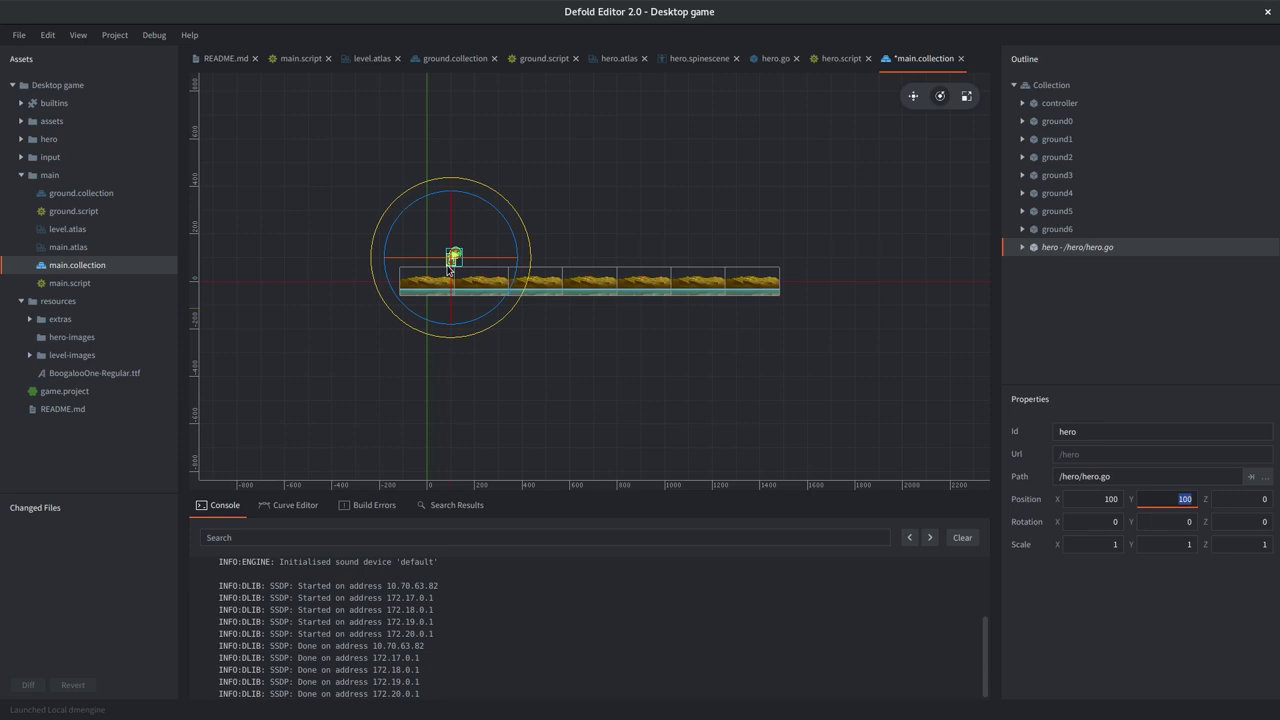
{"action": "key", "text": "ctrl+s"}
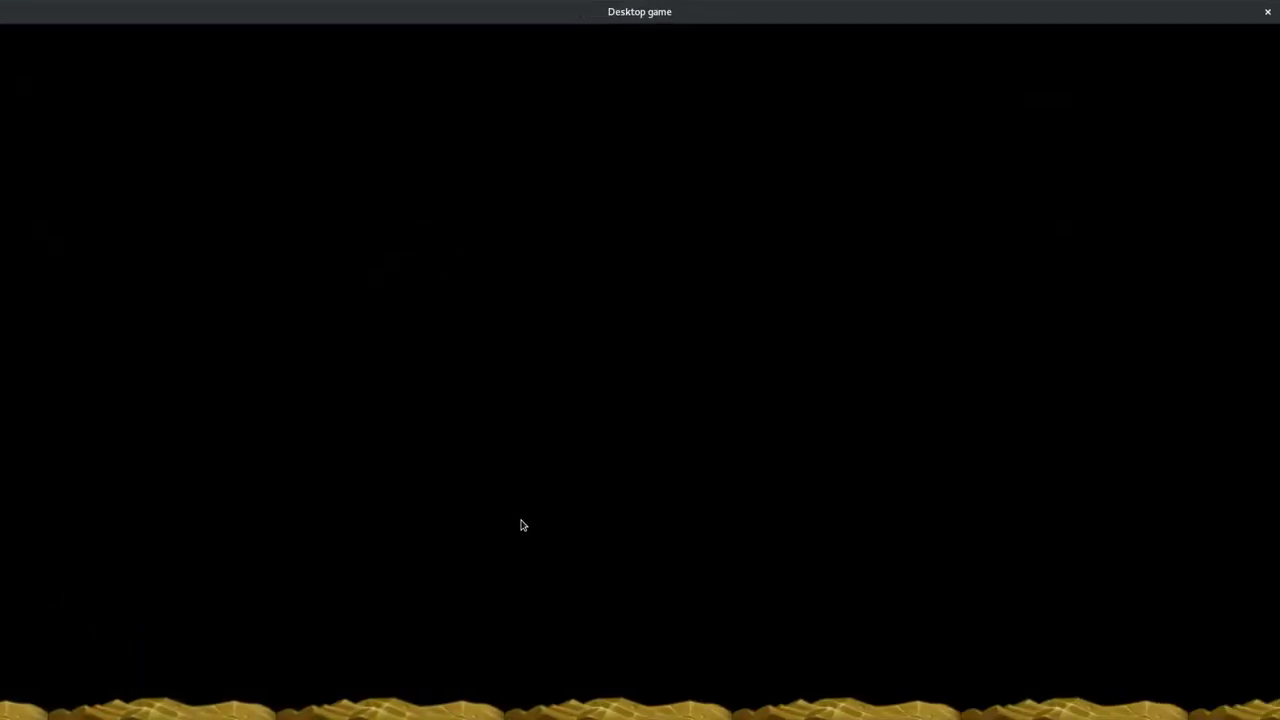
{"action": "left_click", "coordinate": [1268, 11]}
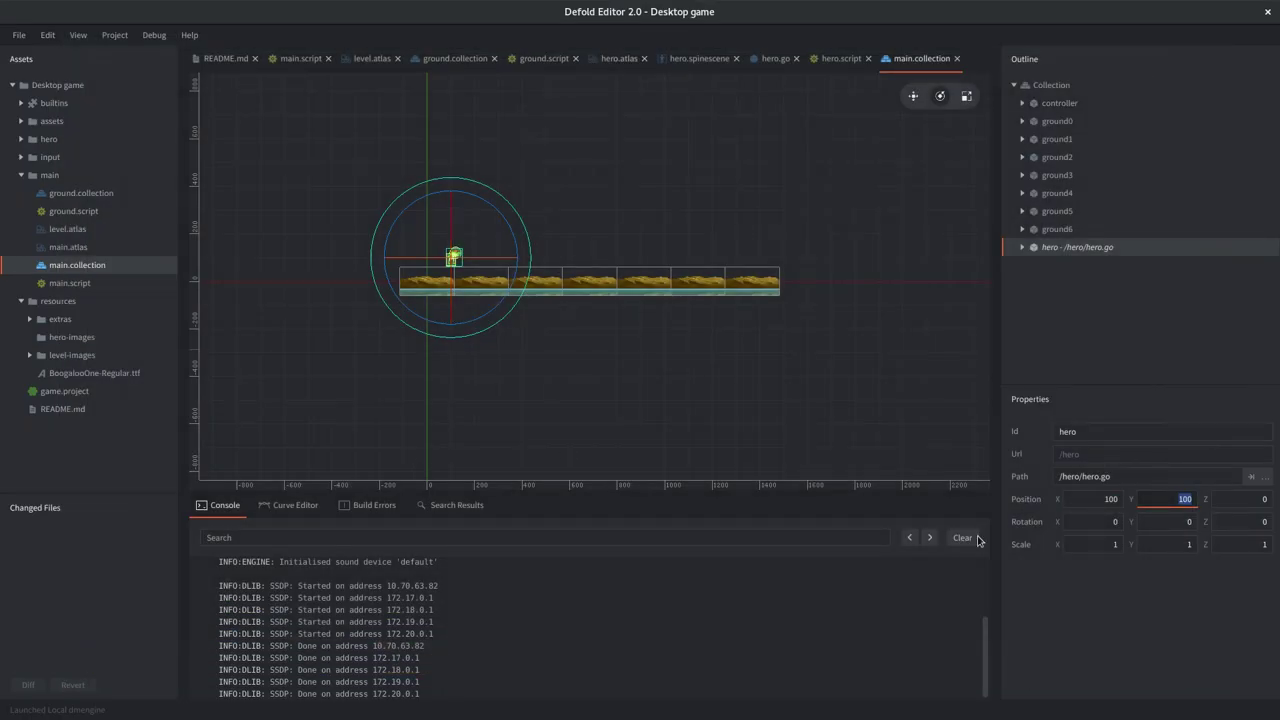